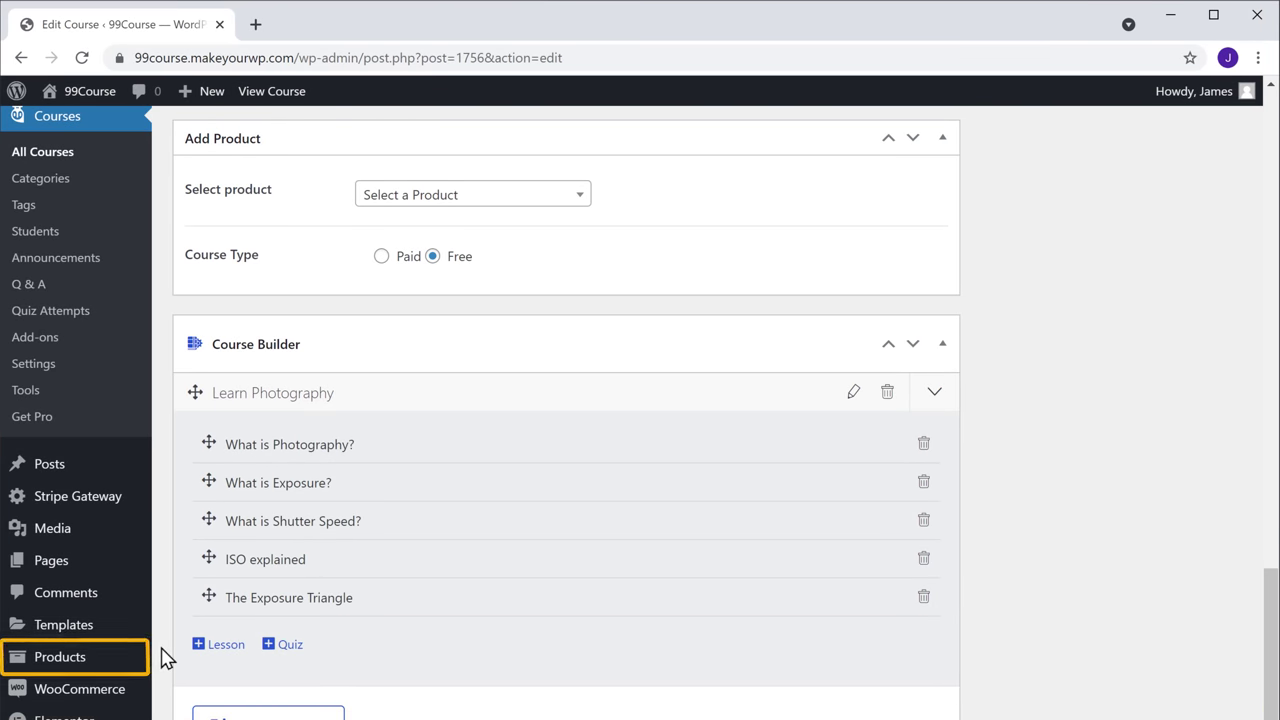
Finish the Learn Photography course with its five lessons, leaving Course Type set to Free
{"action": "mouse_move", "coordinate": [58, 665]}
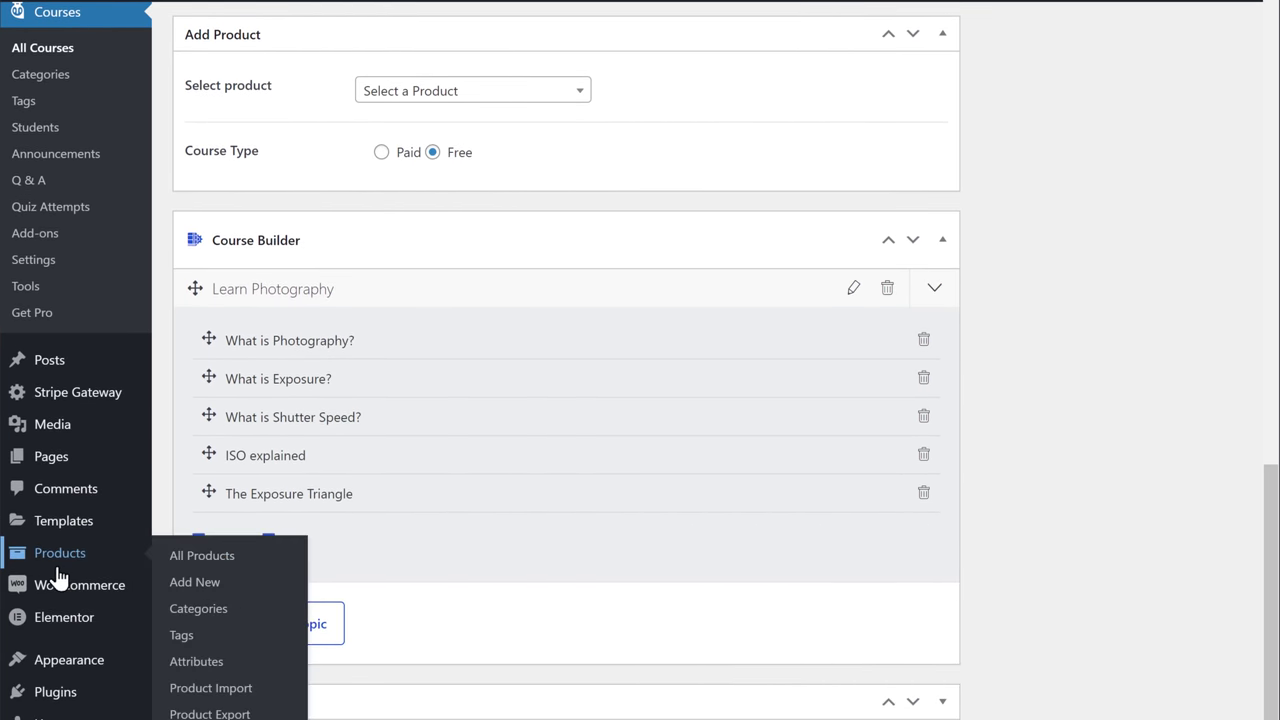
Create a Learn Photography product with For Tutor ticked and a regular price of 49
{"action": "left_click", "coordinate": [194, 588]}
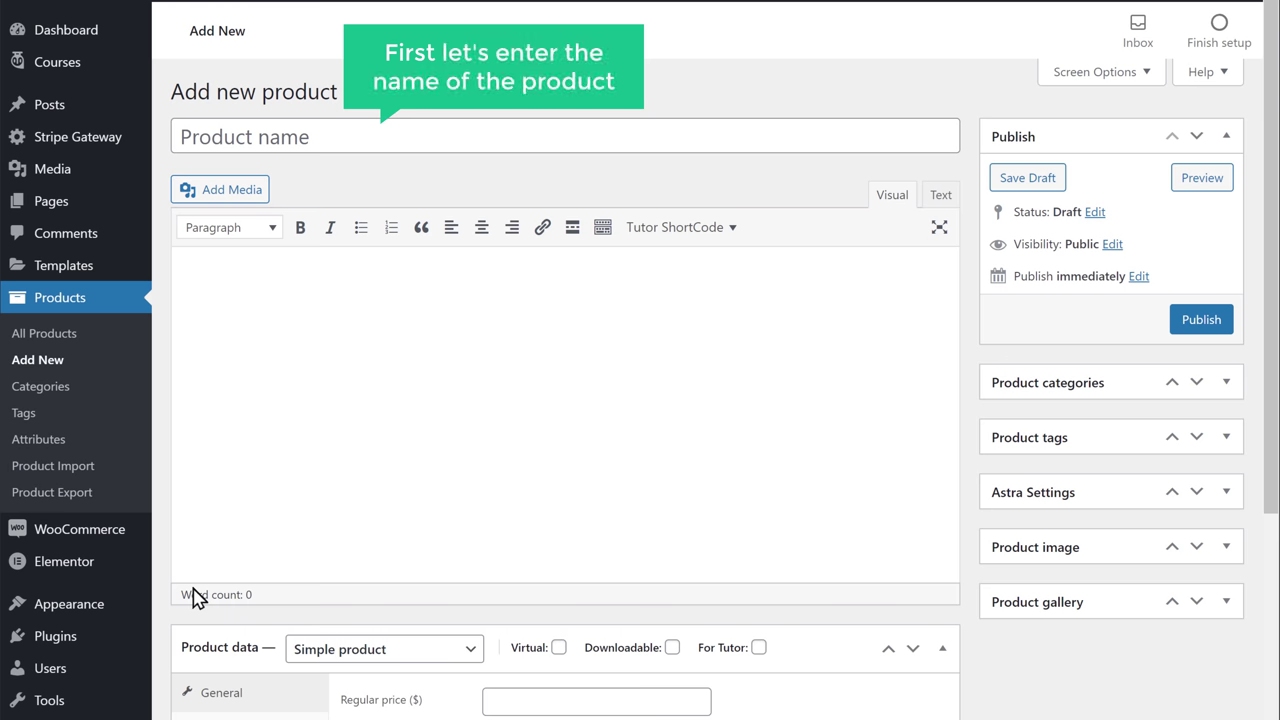
{"action": "left_click", "coordinate": [321, 138]}
{"action": "type", "text": "Learn Photography"}
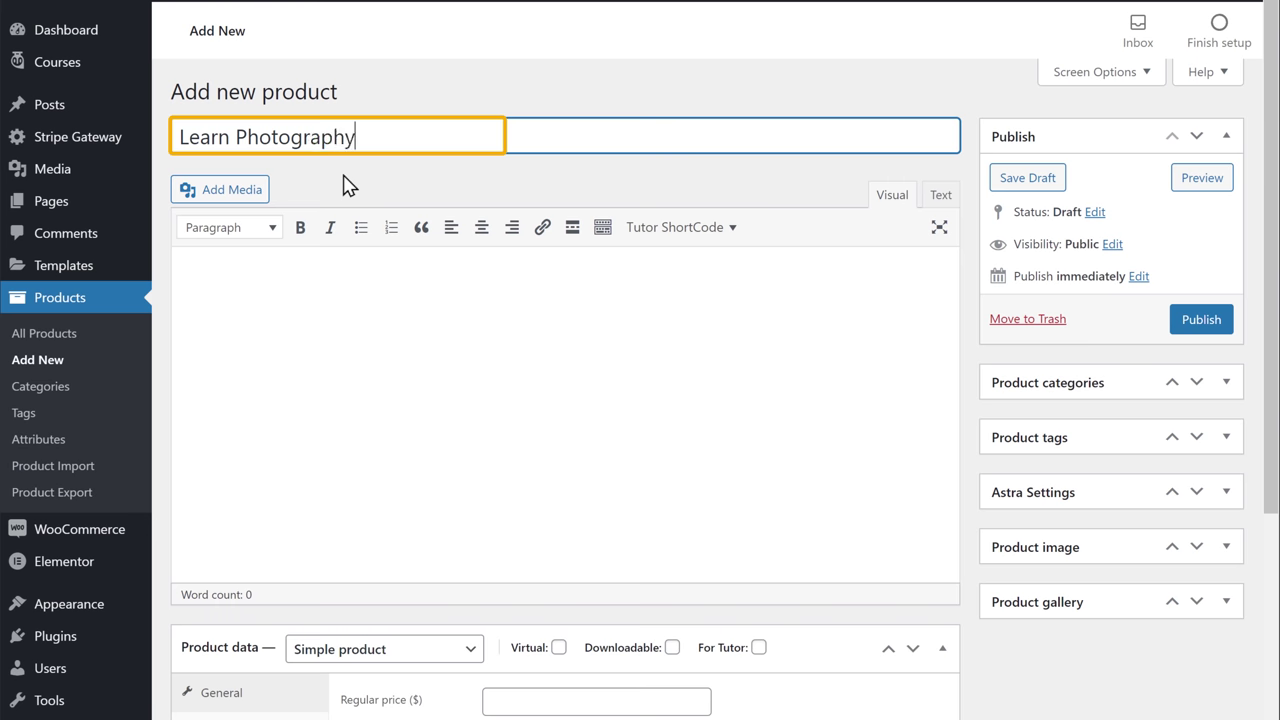
{"action": "left_click", "coordinate": [343, 186]}
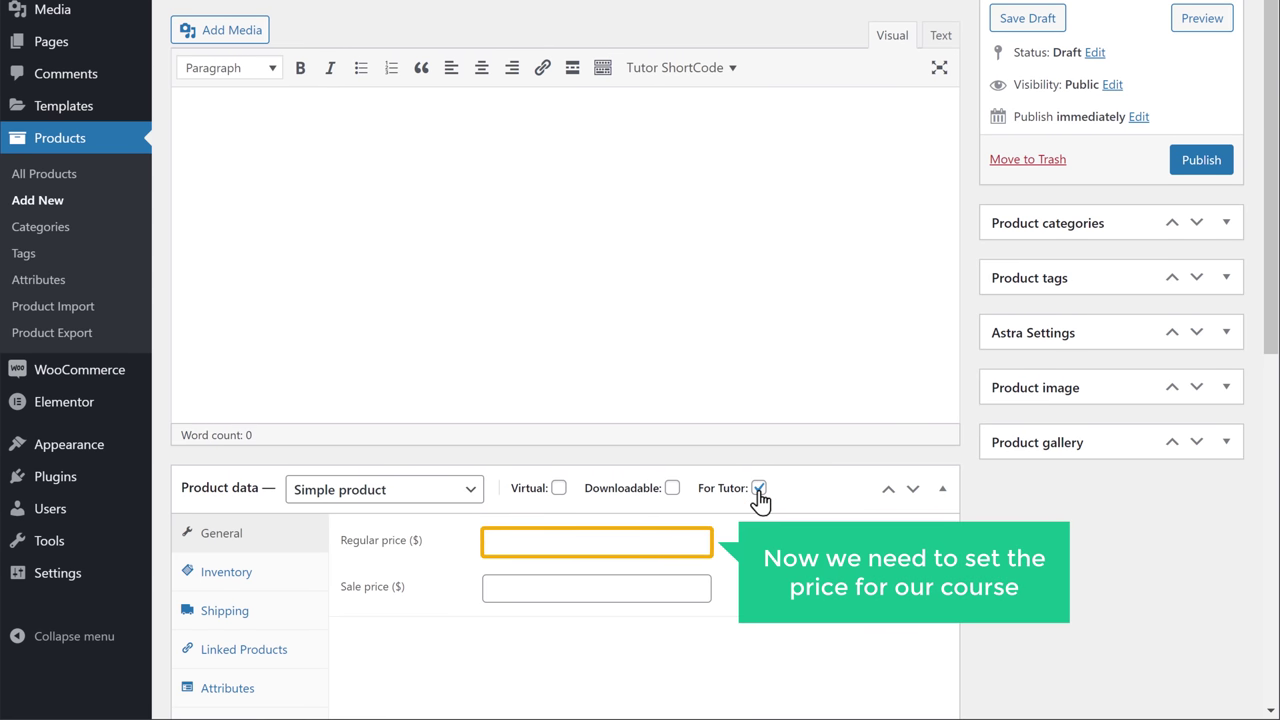
{"action": "left_click", "coordinate": [612, 542]}
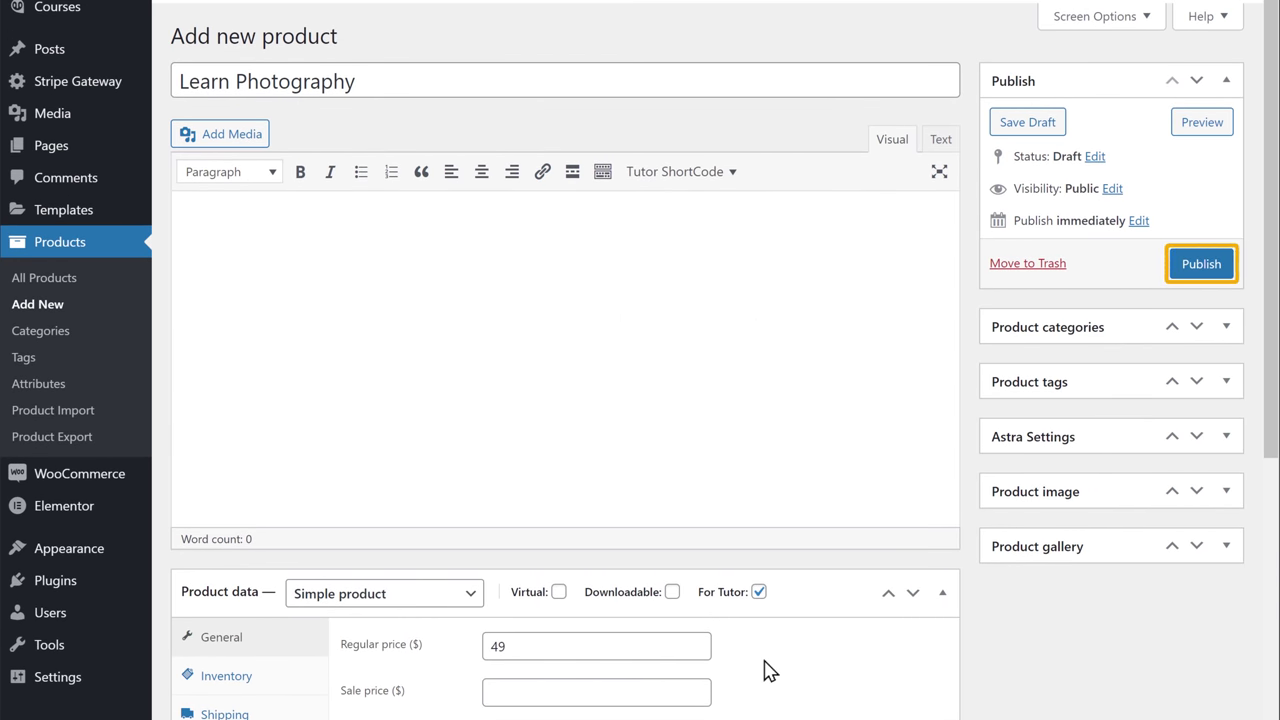
Publish the Learn Photography product and bring up the All Courses list
{"action": "left_click", "coordinate": [1195, 272]}
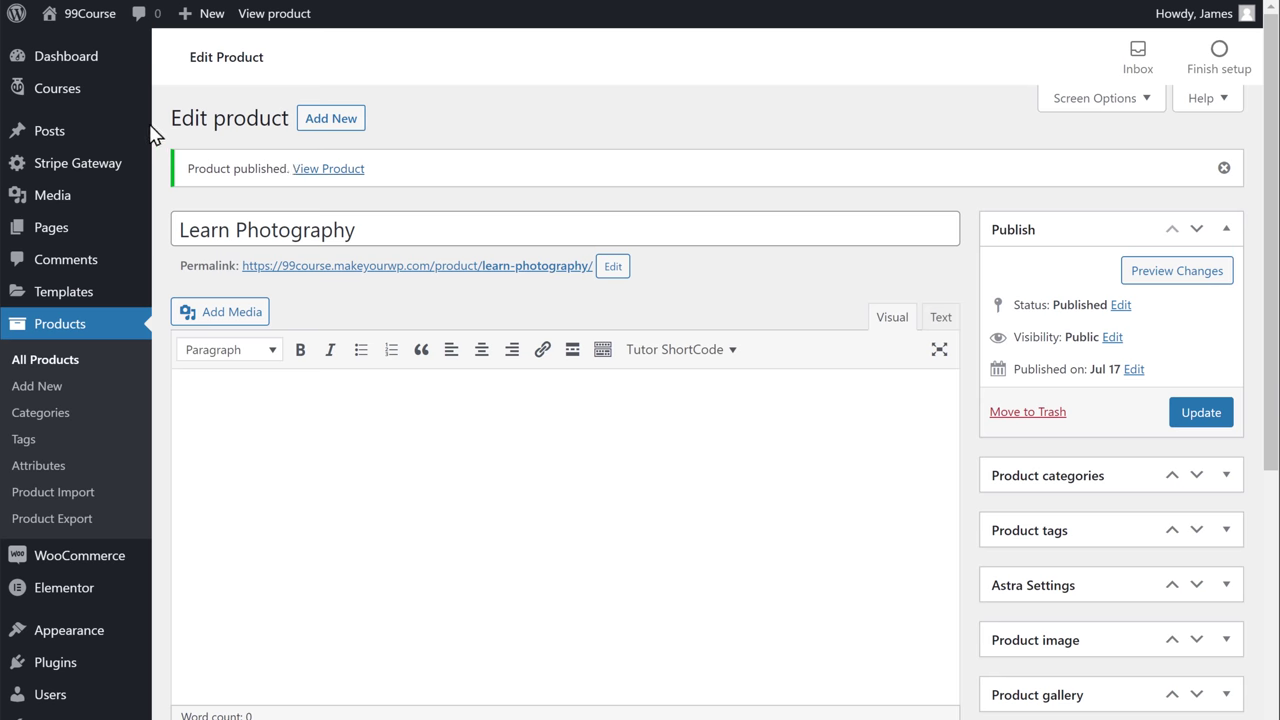
{"action": "mouse_move", "coordinate": [53, 110]}
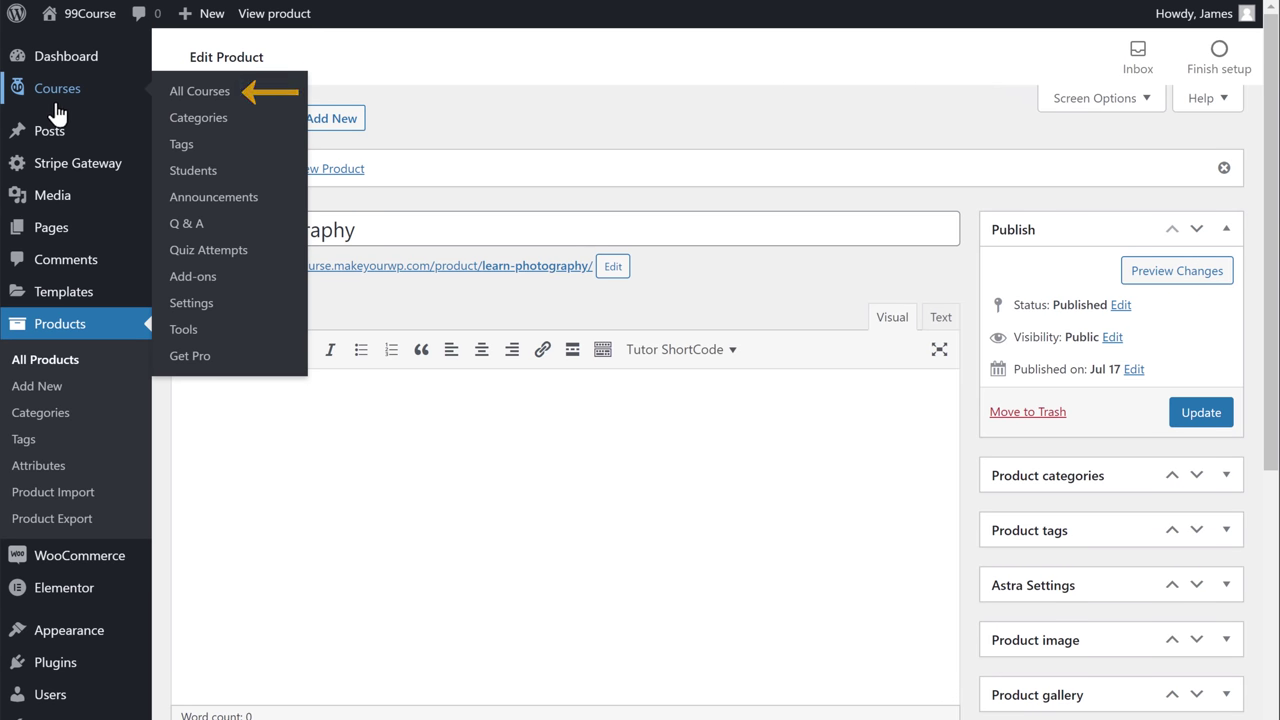
{"action": "left_click", "coordinate": [197, 97]}
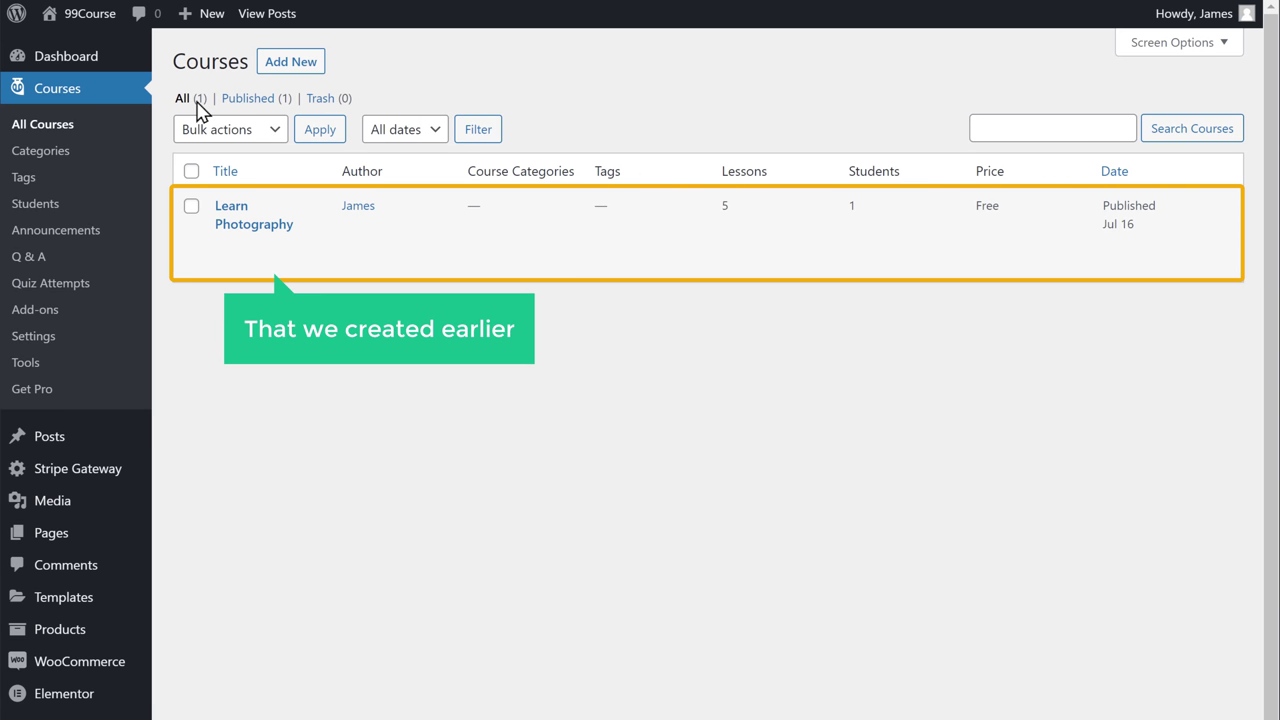
Link the Learn Photography course to the Learn Photography product as Paid and update it
{"action": "left_click", "coordinate": [246, 228]}
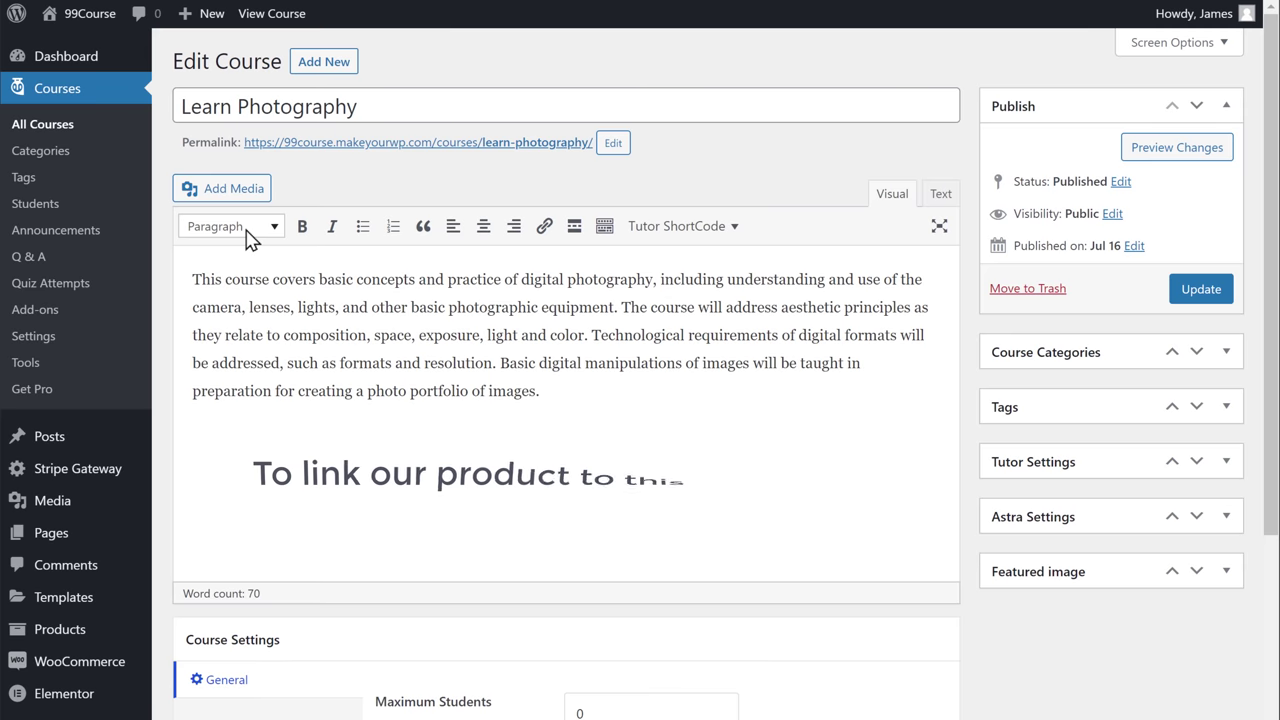
{"action": "scroll", "coordinate": [566, 400], "scroll_direction": "down", "scroll_amount": 7}
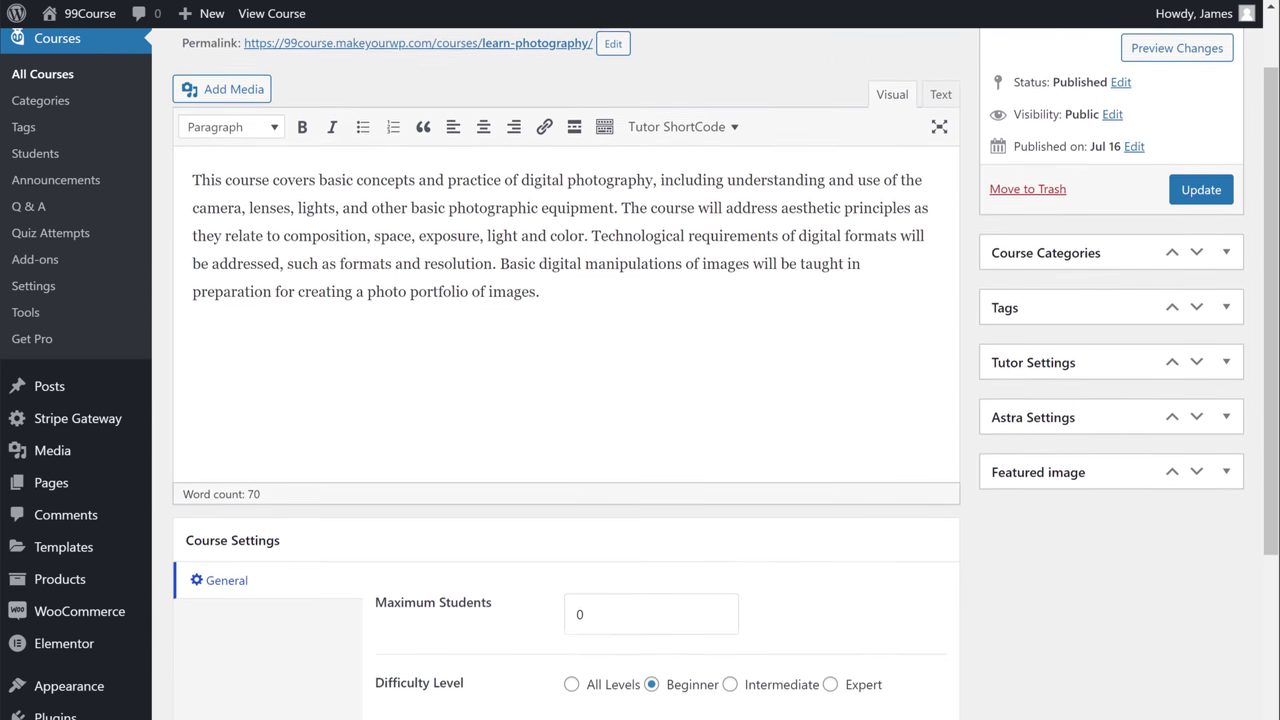
{"action": "scroll", "coordinate": [250, 238], "scroll_direction": "down", "scroll_amount": 1}
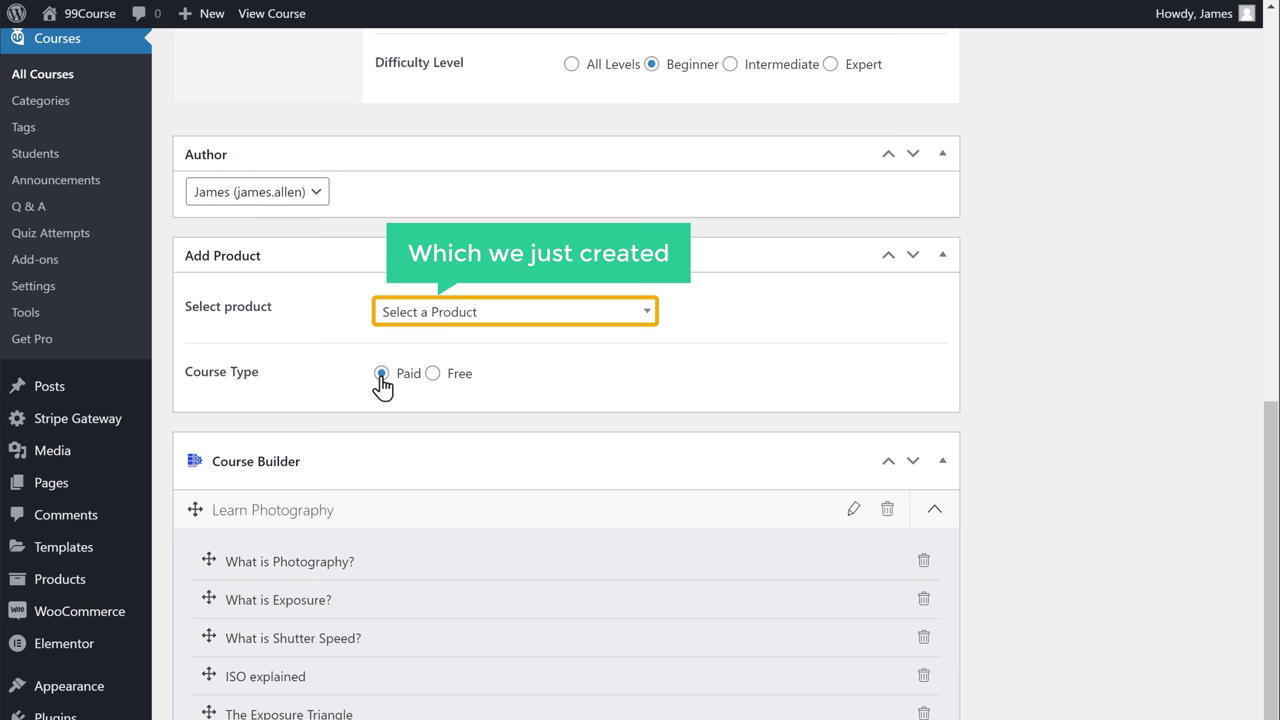
{"action": "left_click", "coordinate": [481, 312]}
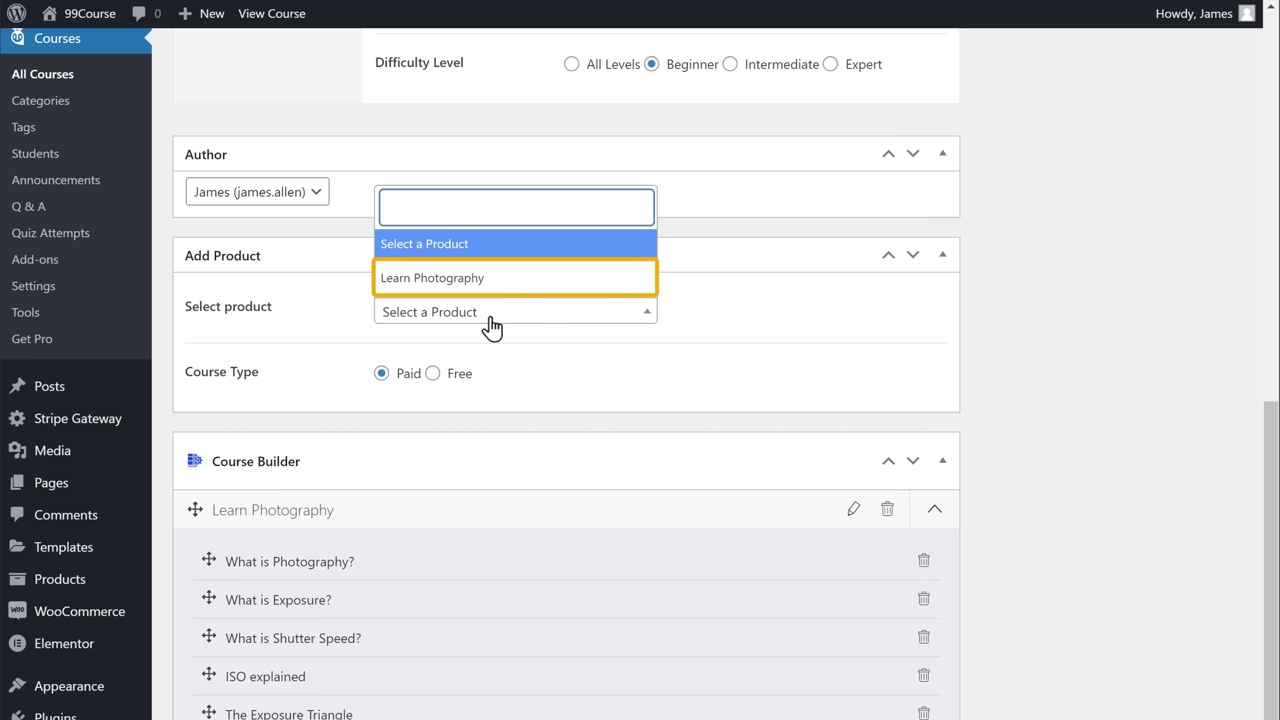
{"action": "left_click", "coordinate": [419, 288]}
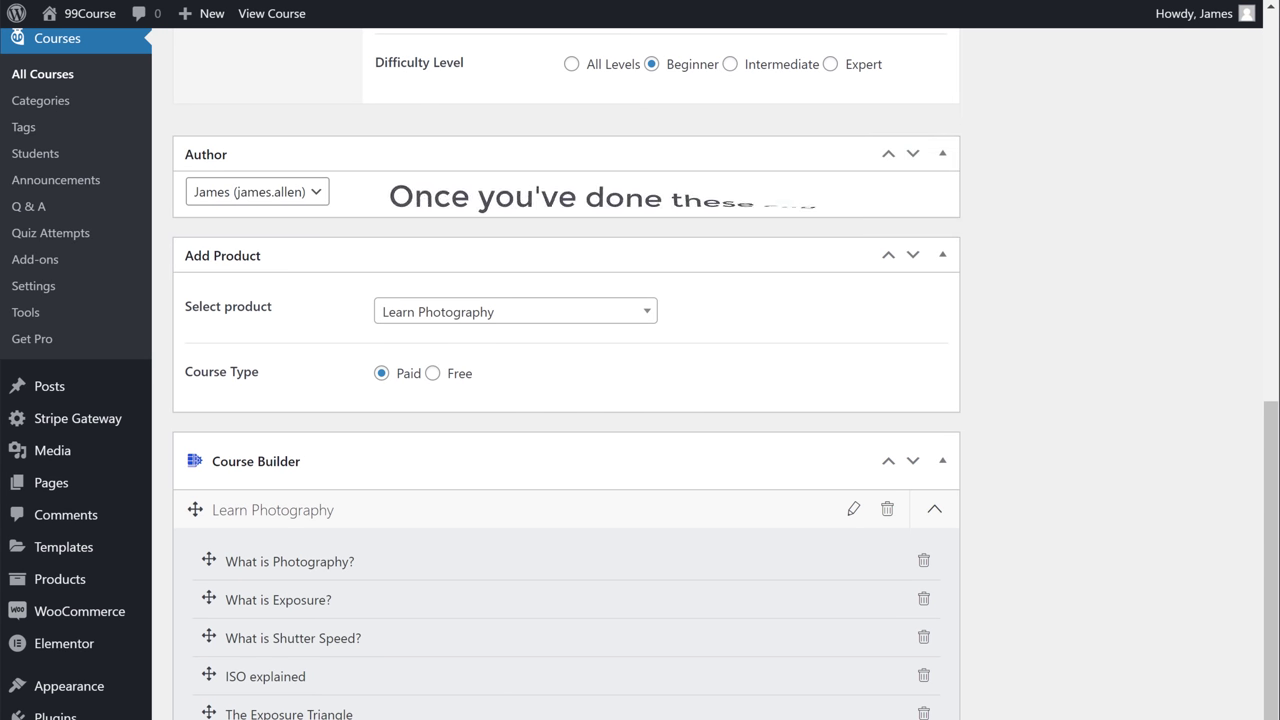
{"action": "scroll", "coordinate": [566, 400], "scroll_direction": "up", "scroll_amount": 7}
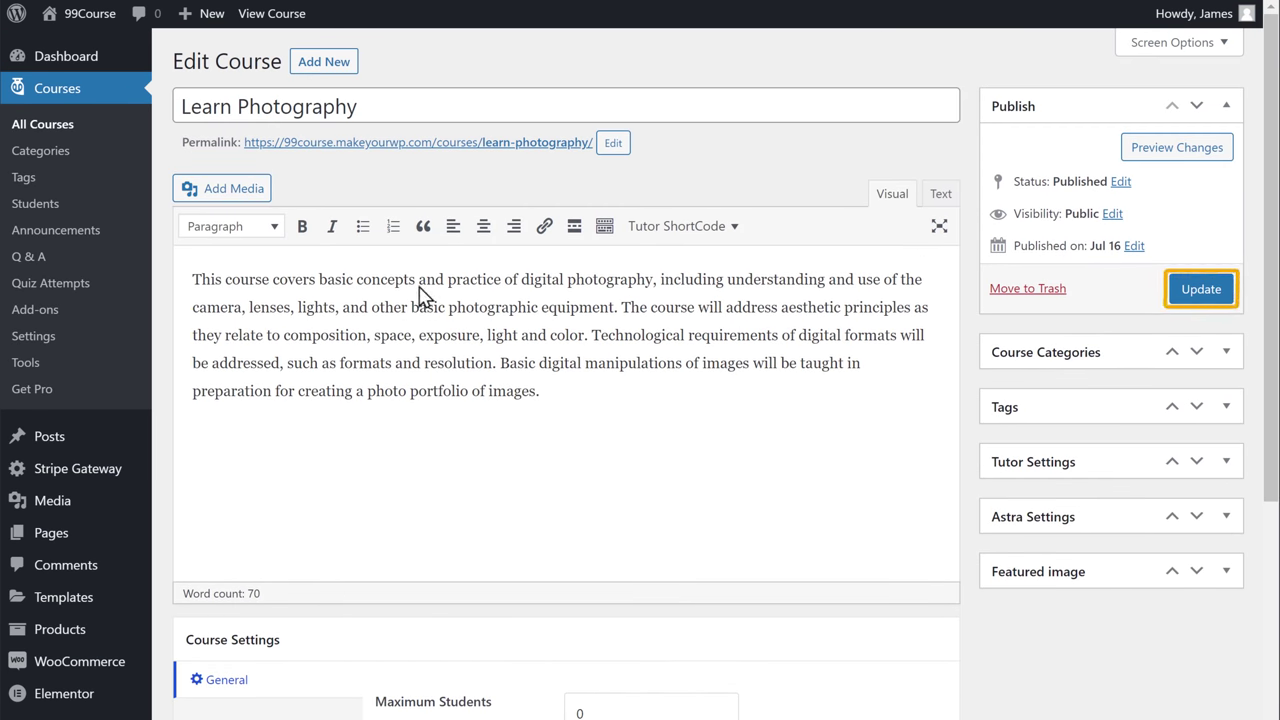
{"action": "left_click", "coordinate": [1200, 298]}
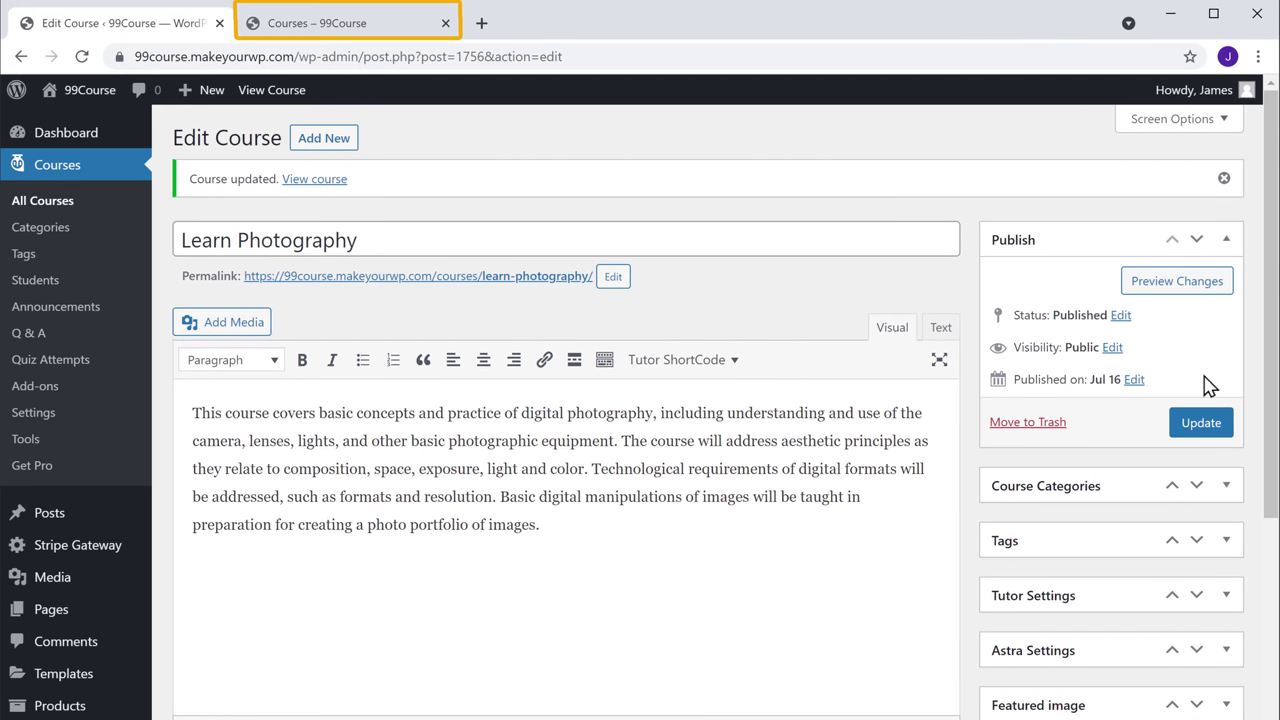
Reload the public Courses page to confirm Learn Photography shows $49 with Purchase, then return to the editor
{"action": "left_click", "coordinate": [320, 28]}
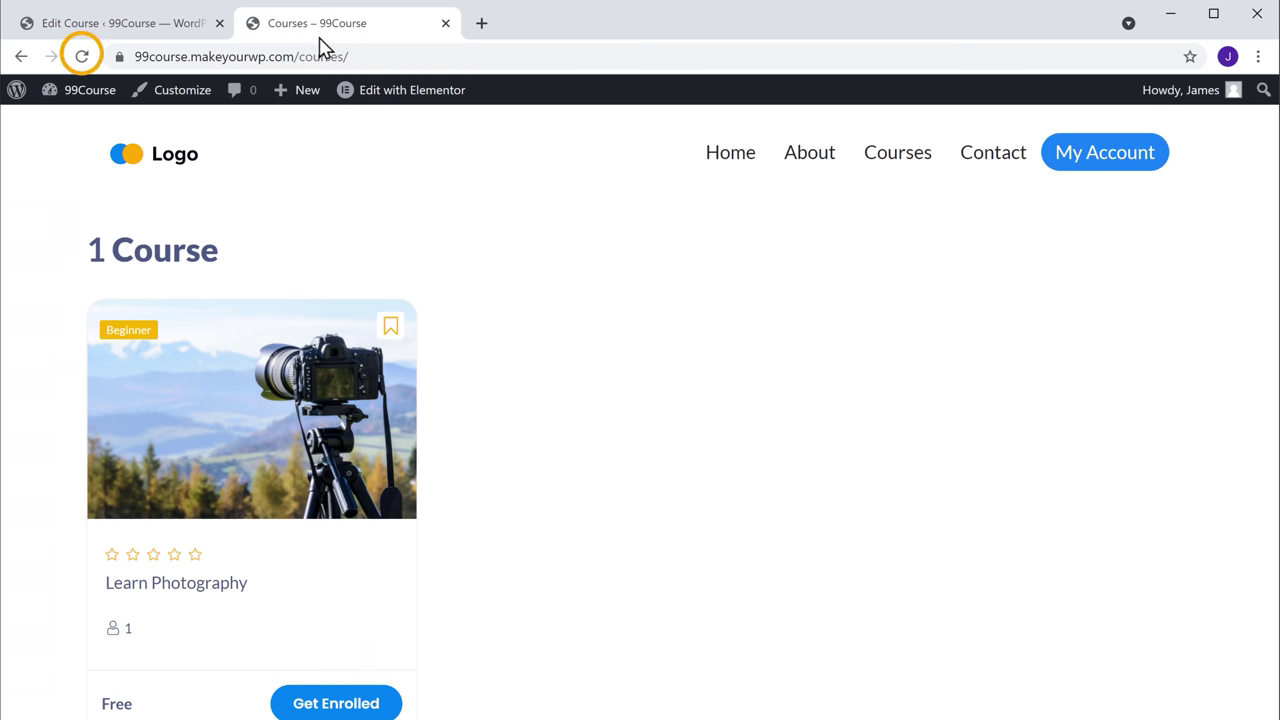
{"action": "left_click", "coordinate": [82, 57]}
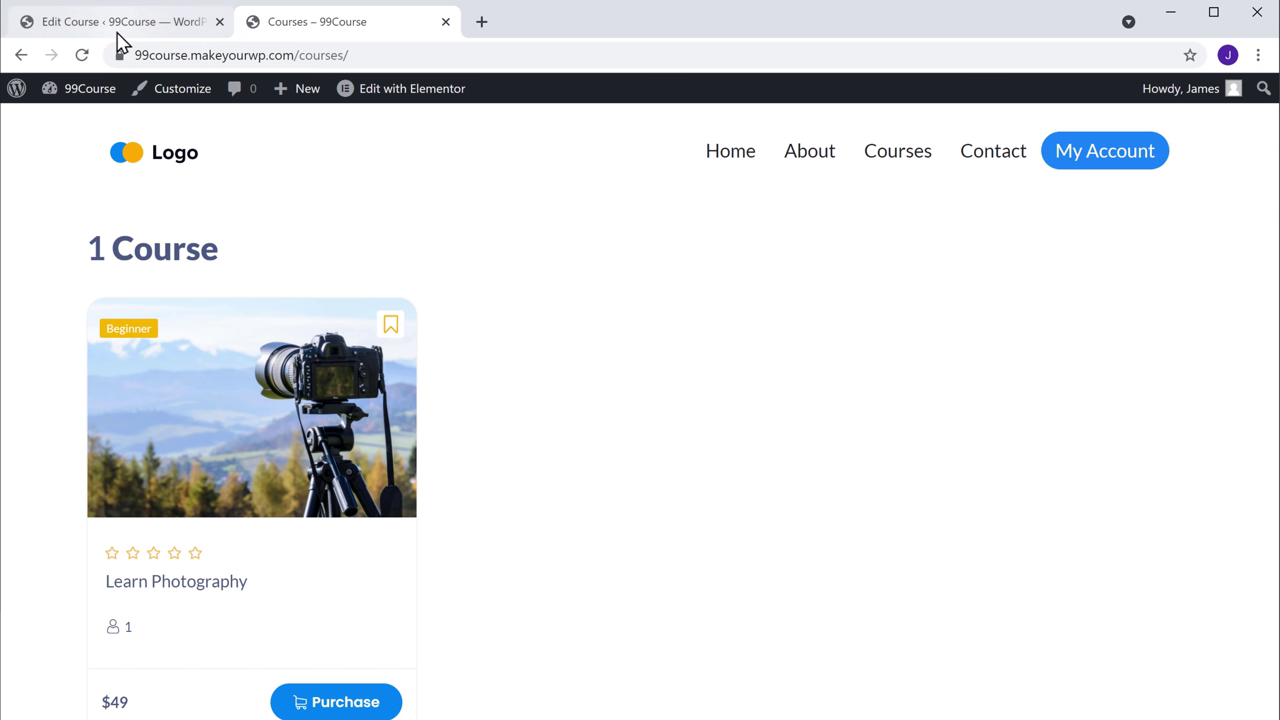
{"action": "left_click", "coordinate": [118, 36]}
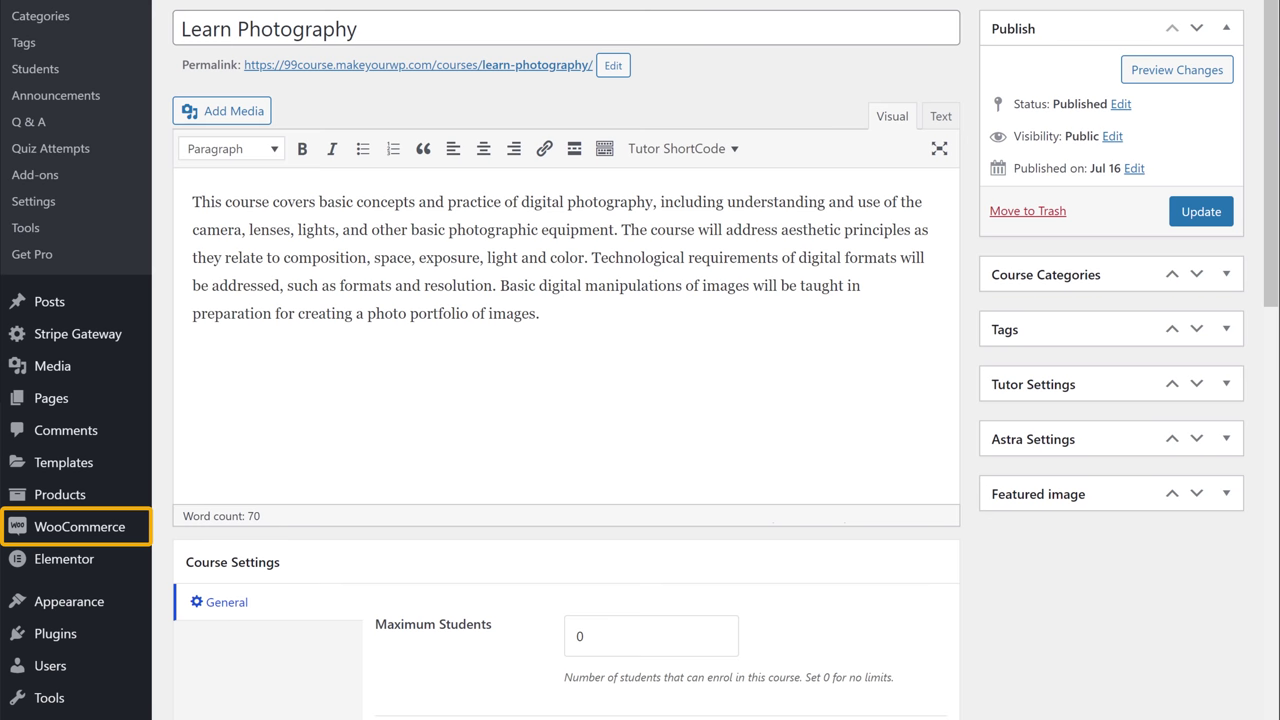
Keep United States (US) dollar as the store currency in WooCommerce General settings
{"action": "mouse_move", "coordinate": [70, 535]}
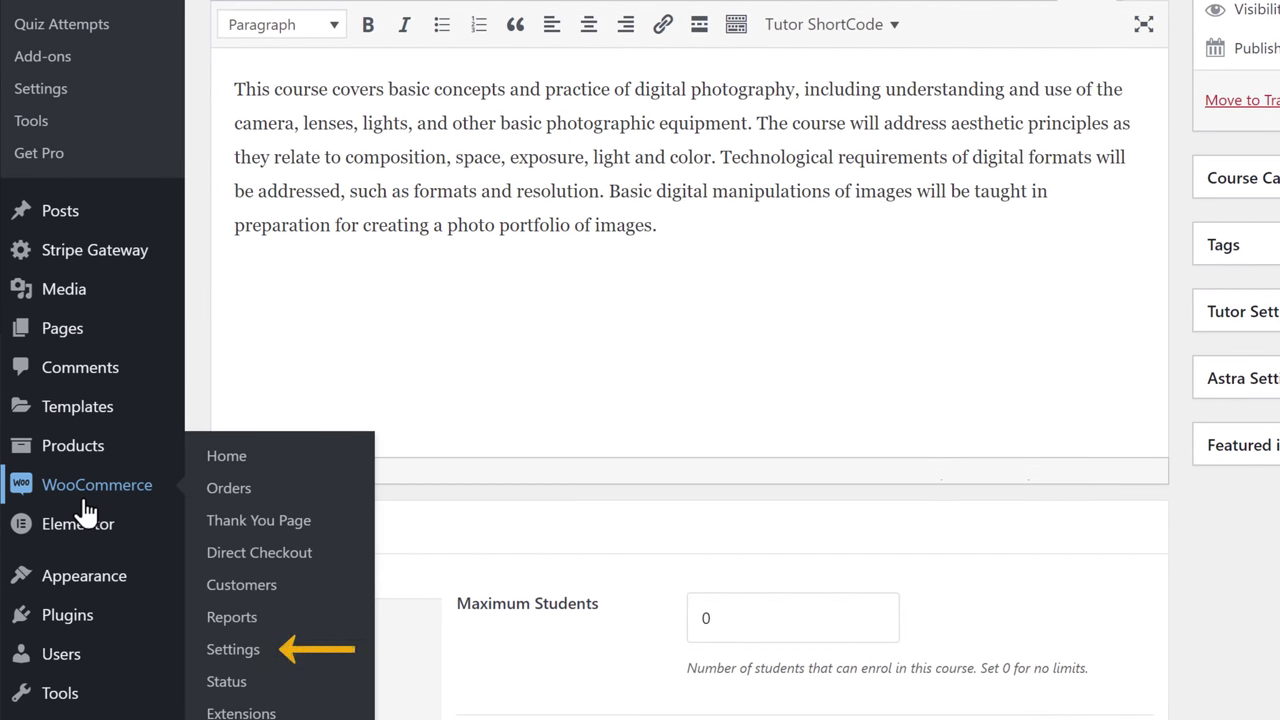
{"action": "left_click", "coordinate": [231, 650]}
{"action": "scroll", "coordinate": [700, 400], "scroll_direction": "down", "scroll_amount": 6}
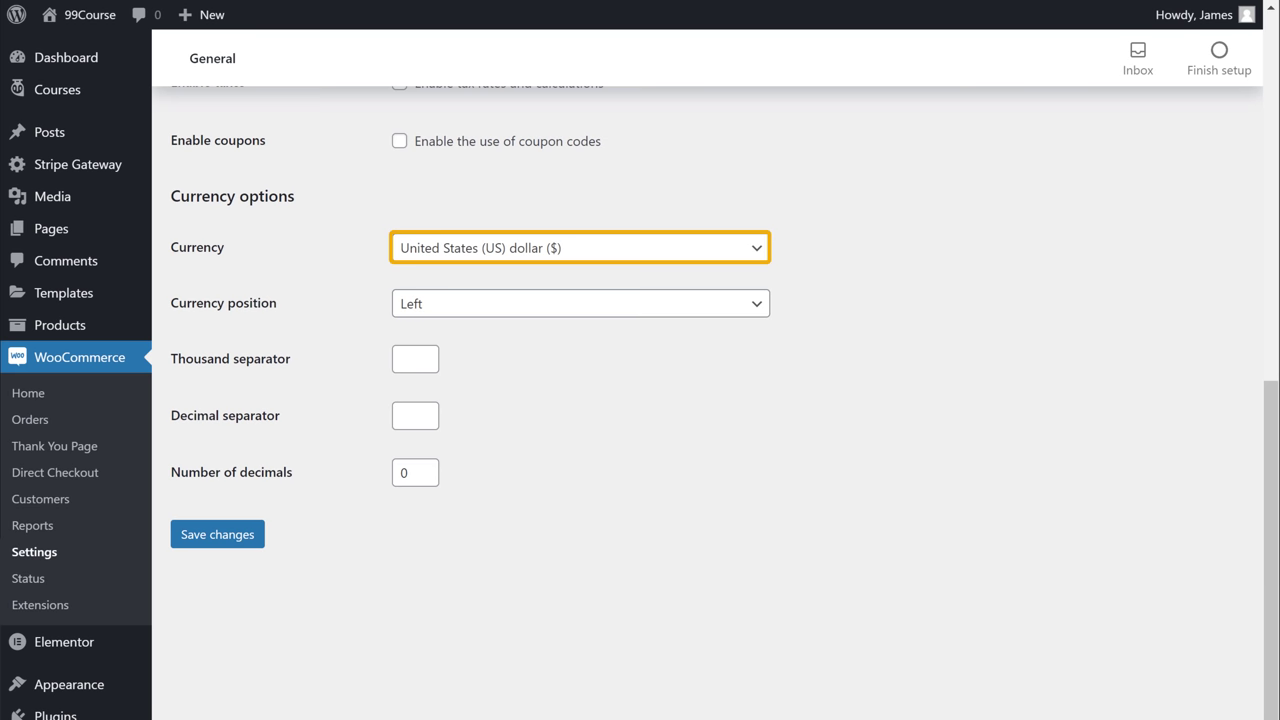
{"action": "left_click", "coordinate": [757, 256]}
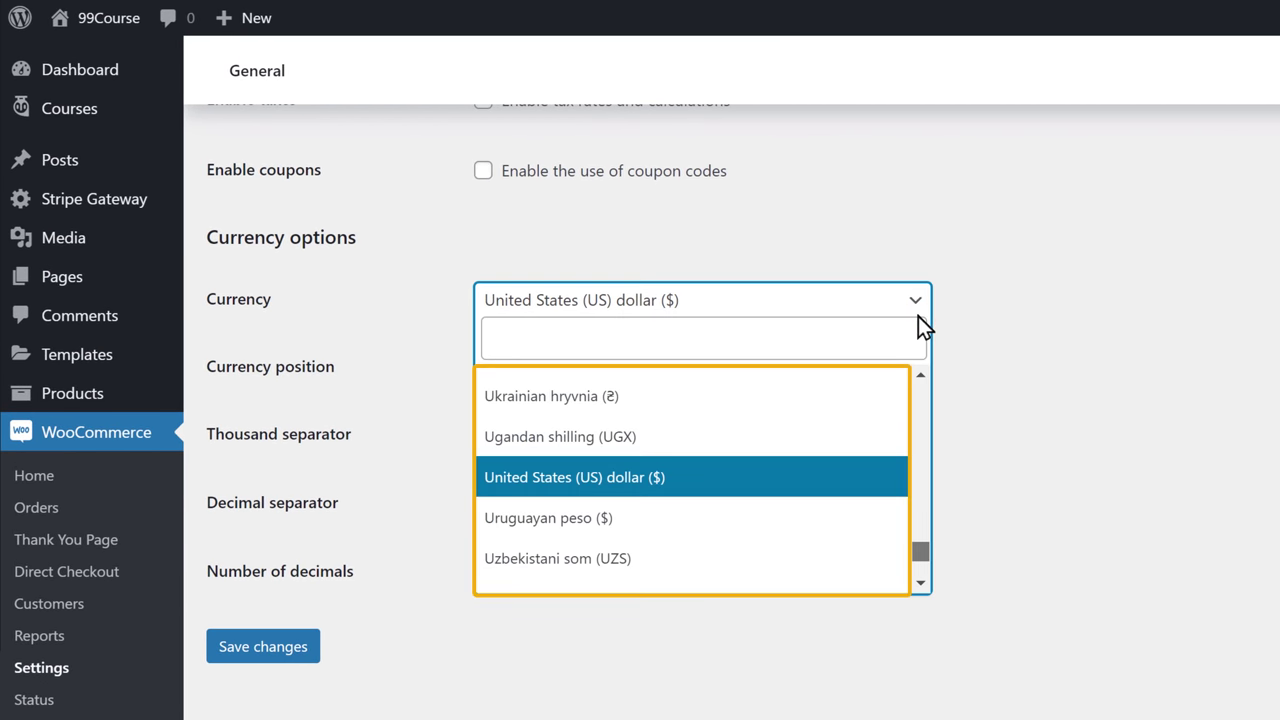
{"action": "scroll", "coordinate": [918, 316], "scroll_direction": "up", "scroll_amount": 10}
{"action": "scroll", "coordinate": [918, 316], "scroll_direction": "up", "scroll_amount": 10}
{"action": "scroll", "coordinate": [918, 316], "scroll_direction": "down", "scroll_amount": 8}
{"action": "scroll", "coordinate": [918, 316], "scroll_direction": "down", "scroll_amount": 20}
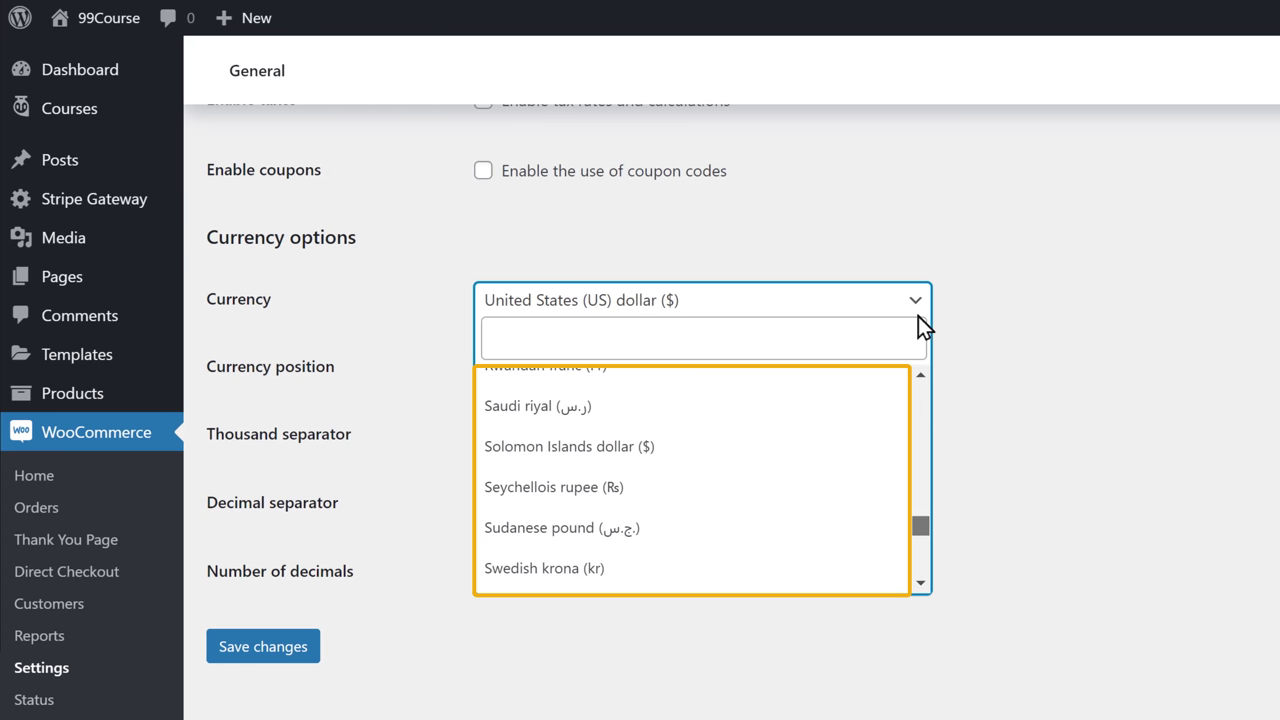
{"action": "scroll", "coordinate": [918, 316], "scroll_direction": "down", "scroll_amount": 2}
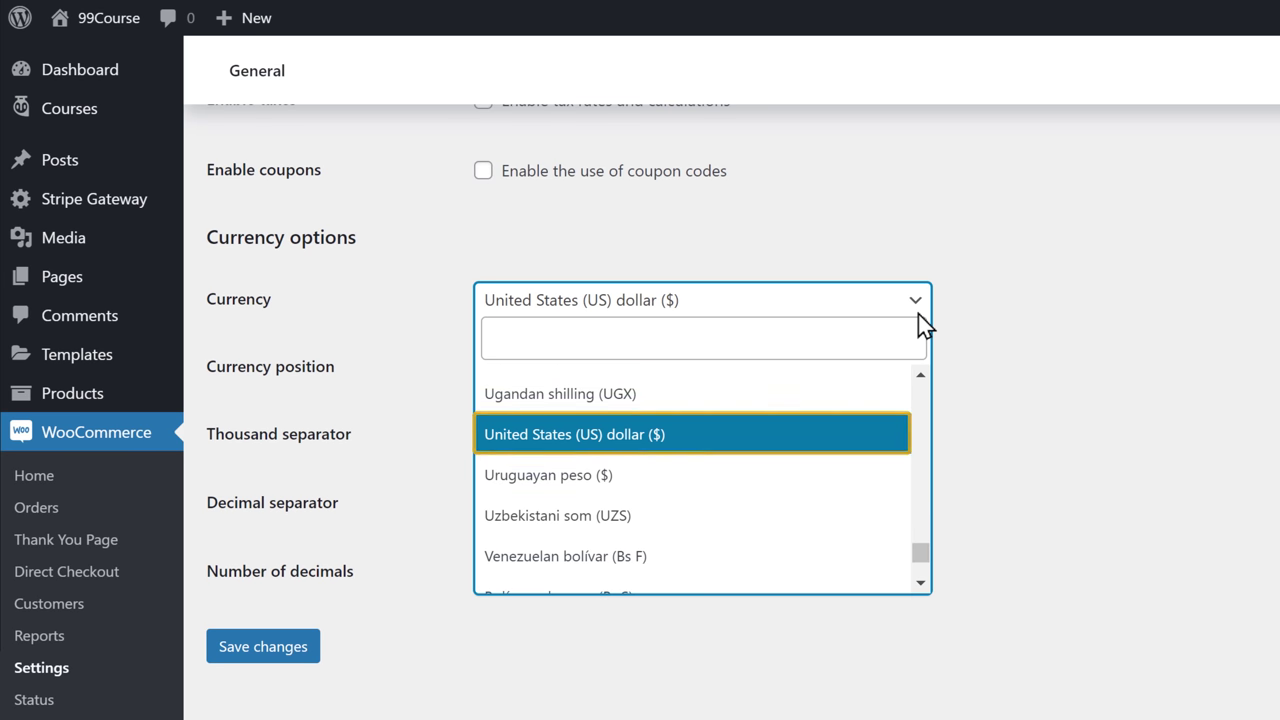
{"action": "left_click", "coordinate": [917, 312]}
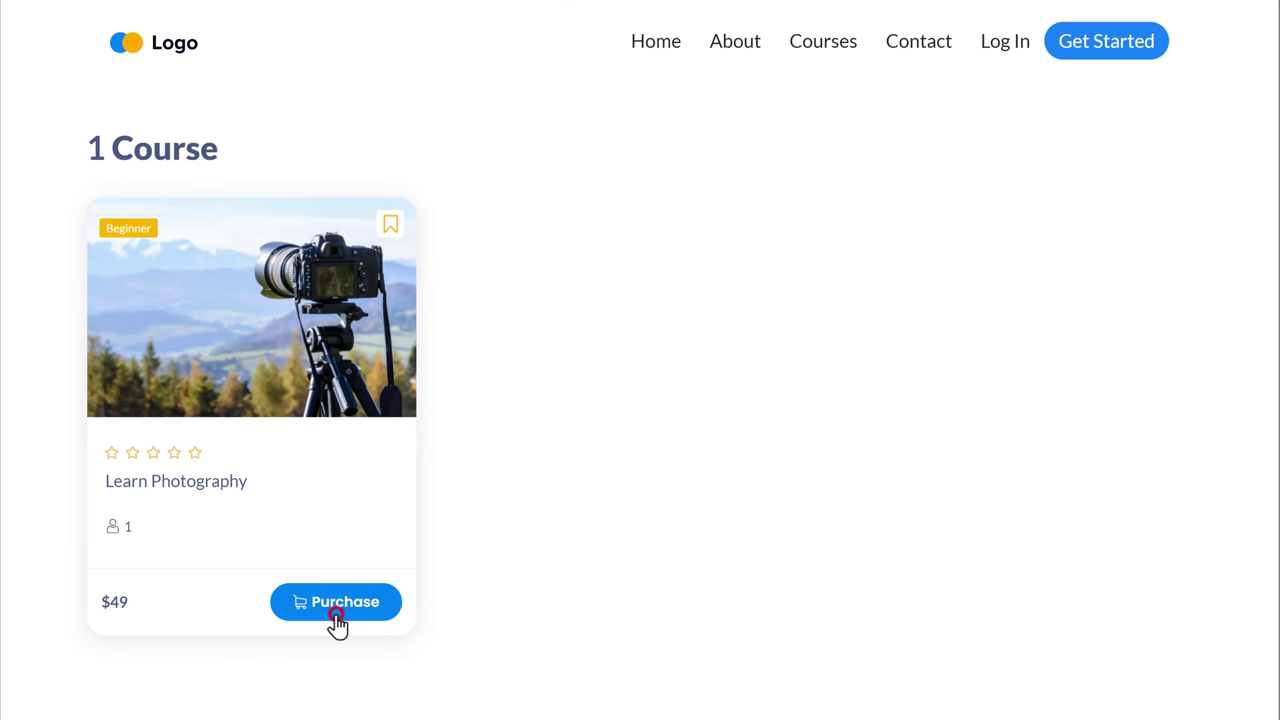
As a logged-out visitor, purchase Learn Photography to reach the Checkout page
{"action": "left_click", "coordinate": [337, 620]}
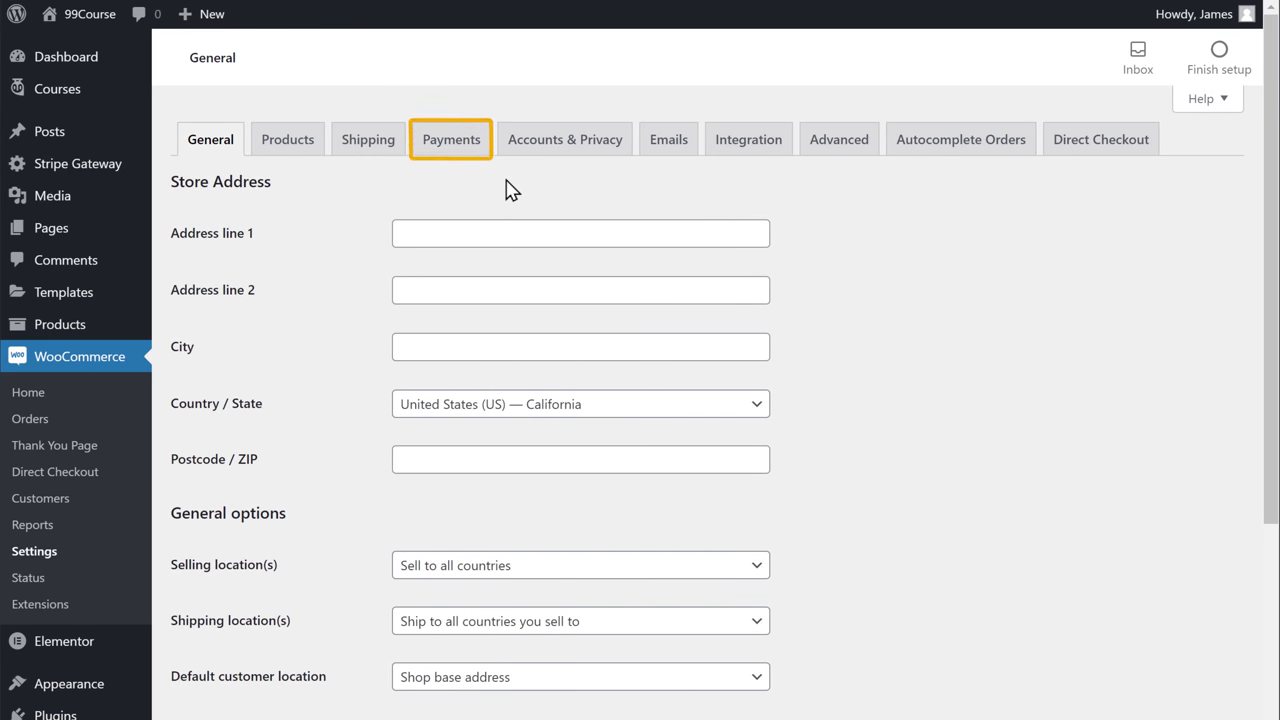
Enable Stripe Credit Cards under WooCommerce Payments and open its Credit Cards settings
{"action": "left_click", "coordinate": [450, 152]}
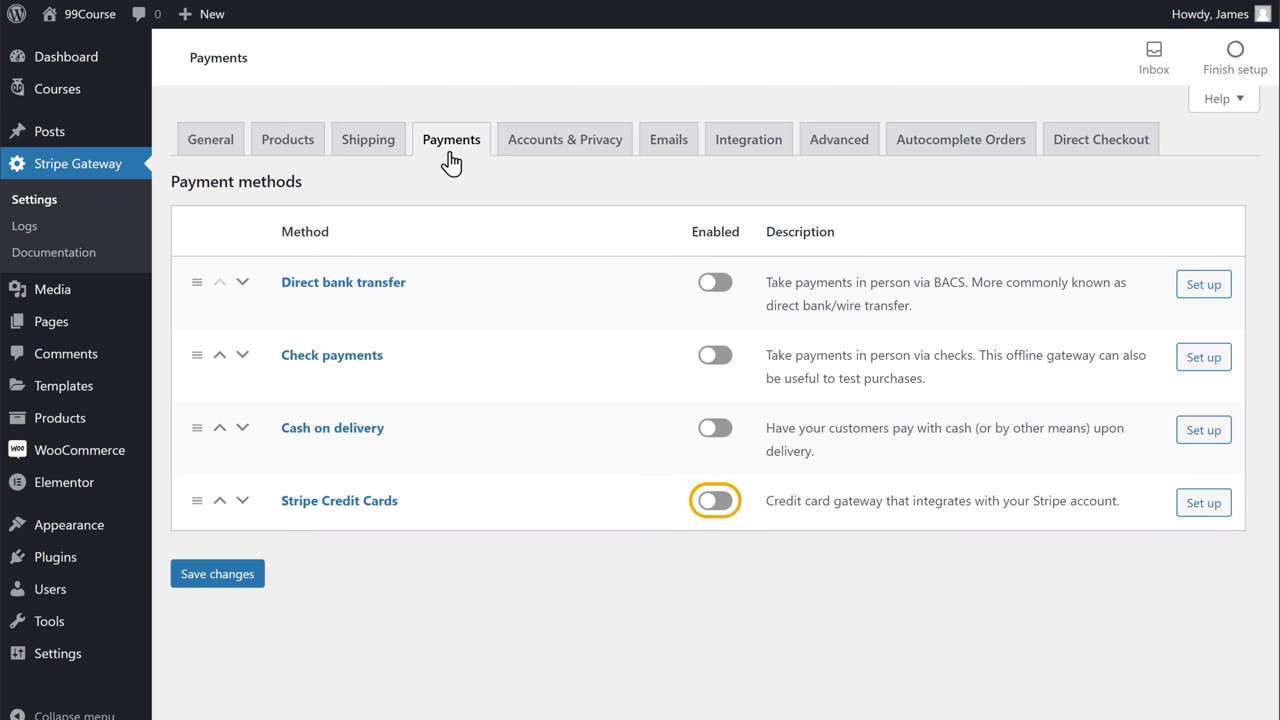
{"action": "left_click", "coordinate": [715, 503]}
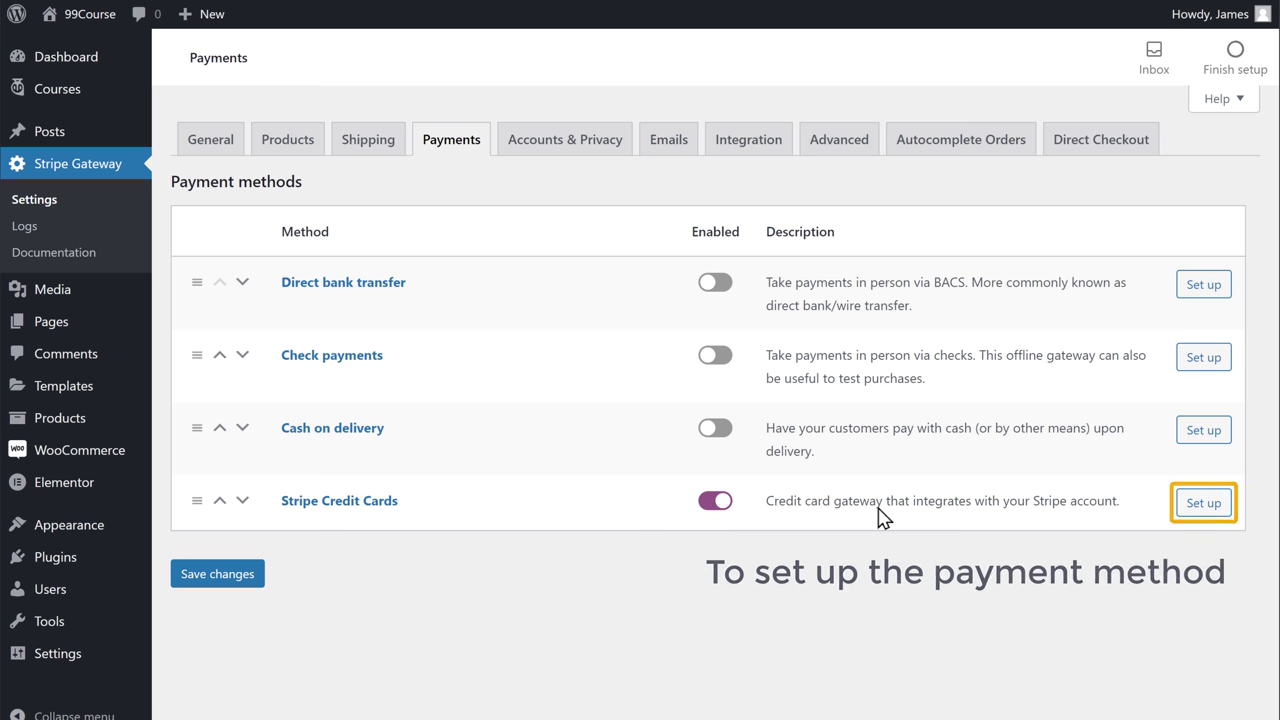
{"action": "left_click", "coordinate": [1204, 510]}
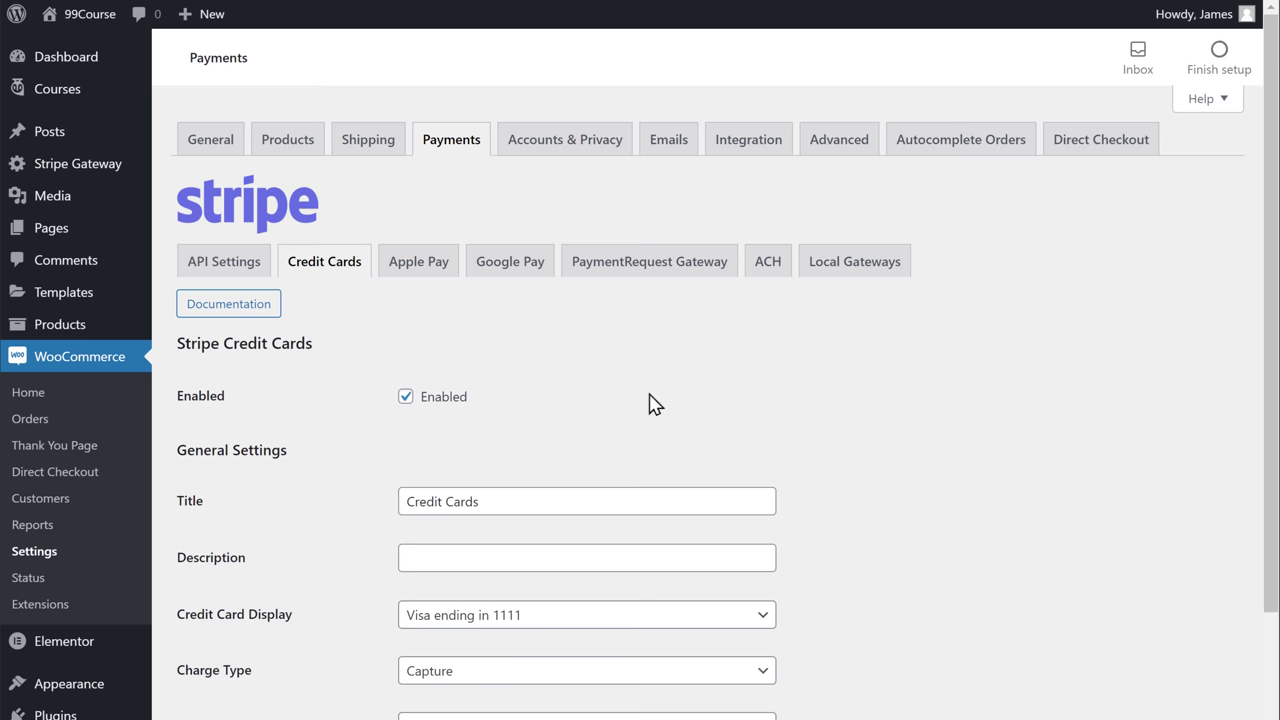
Launch Stripe Connect from the API Settings tab's Click to Connect button
{"action": "left_click", "coordinate": [211, 277]}
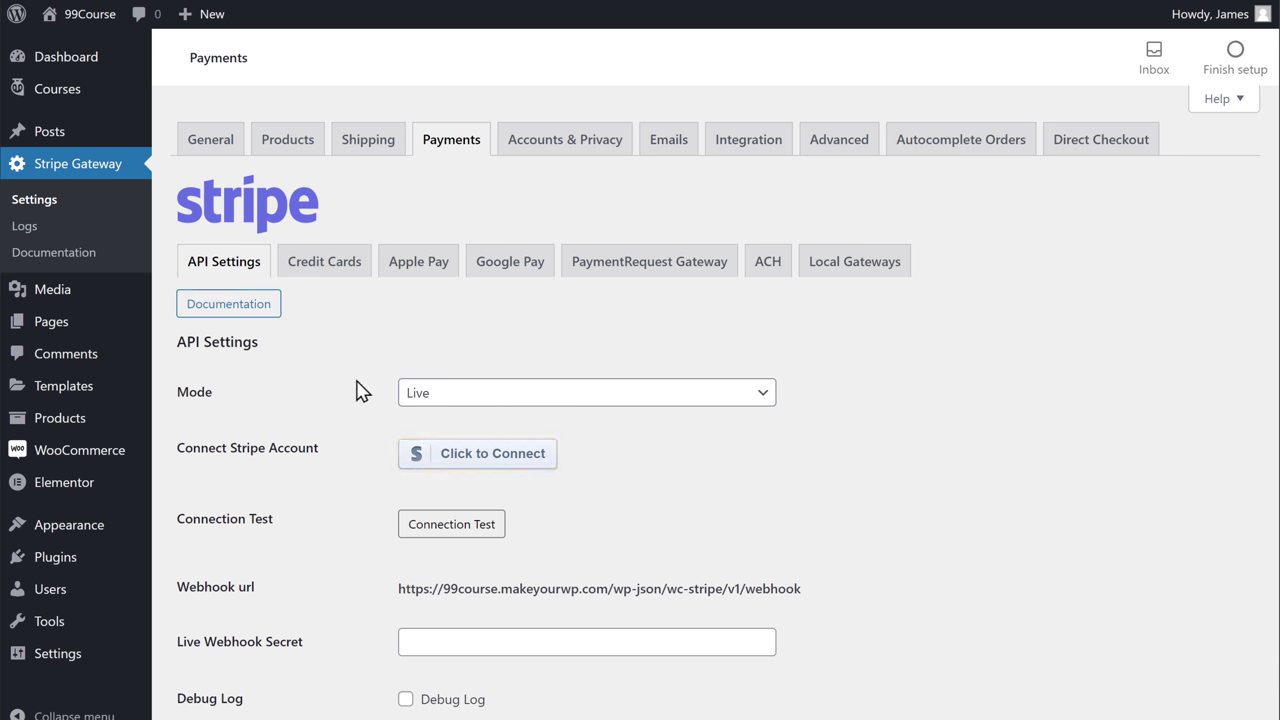
{"action": "left_click", "coordinate": [482, 465]}
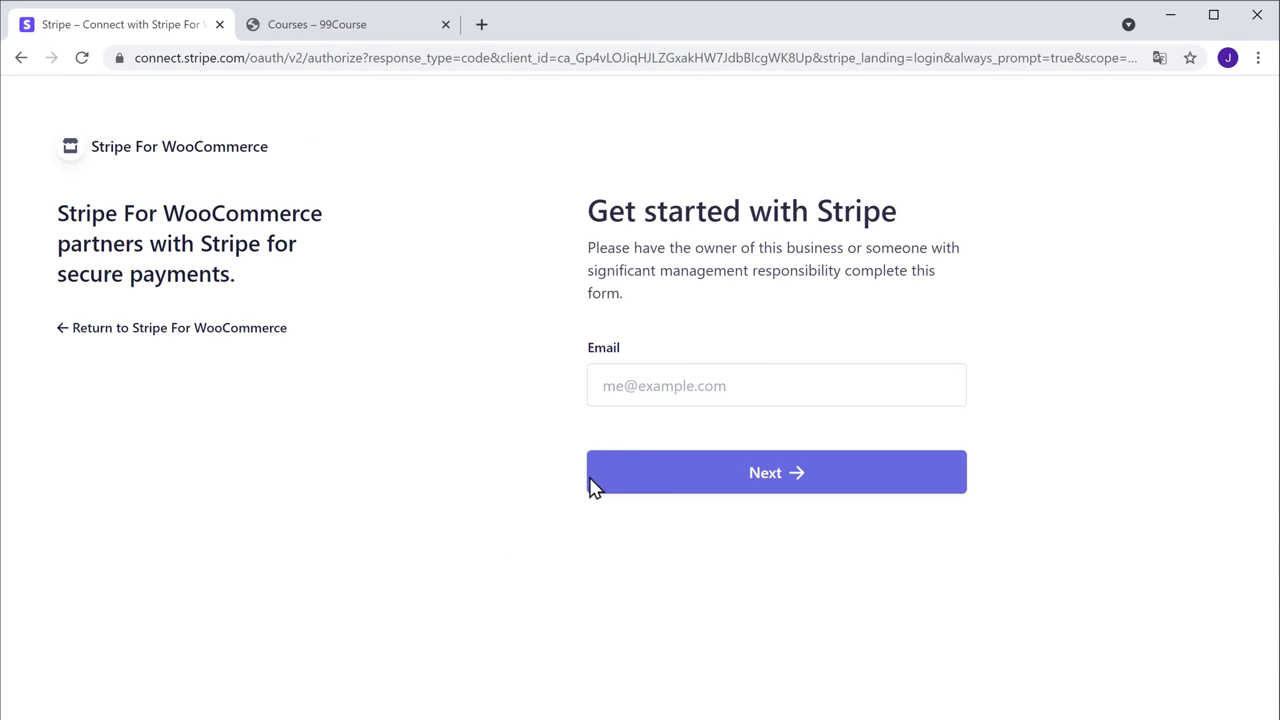
Enter the owner's e-mail and the business address in Los Angeles, California
{"action": "left_click", "coordinate": [769, 490]}
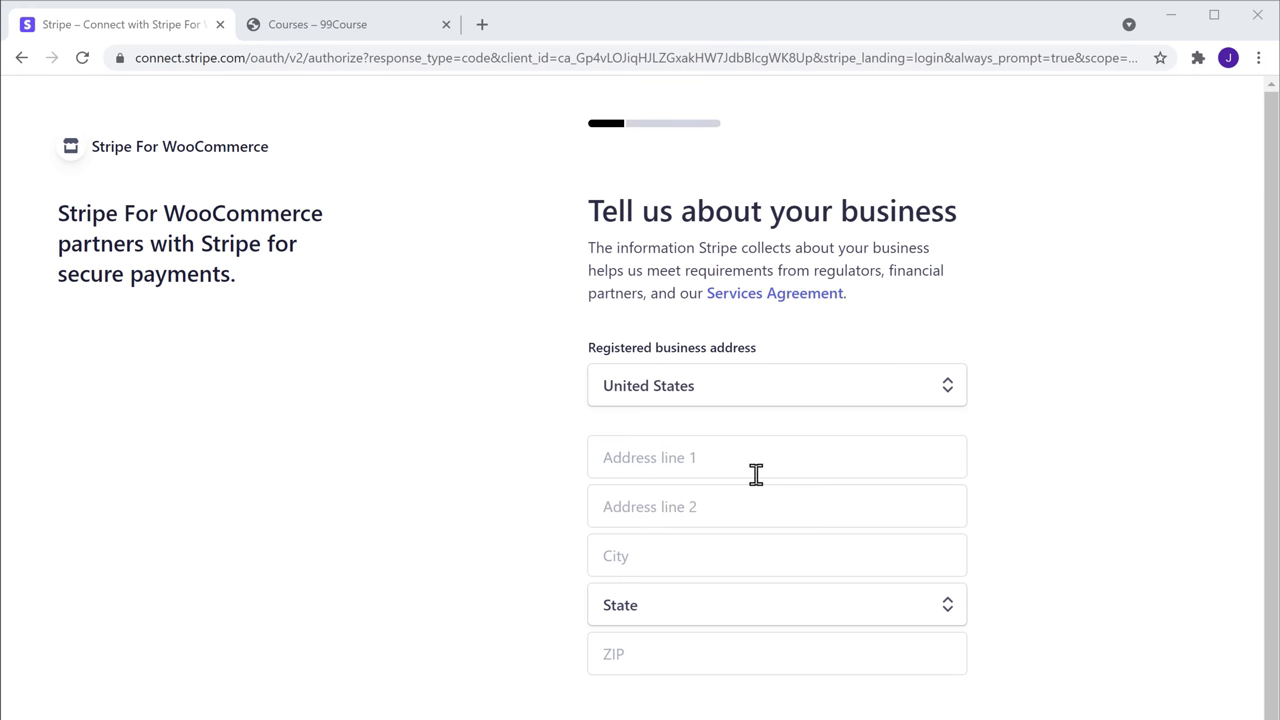
{"action": "key", "text": "Tab"}
{"action": "type", "text": "Robinson Court"}
{"action": "key", "text": "Tab"}
{"action": "type", "text": "Los Angeles"}
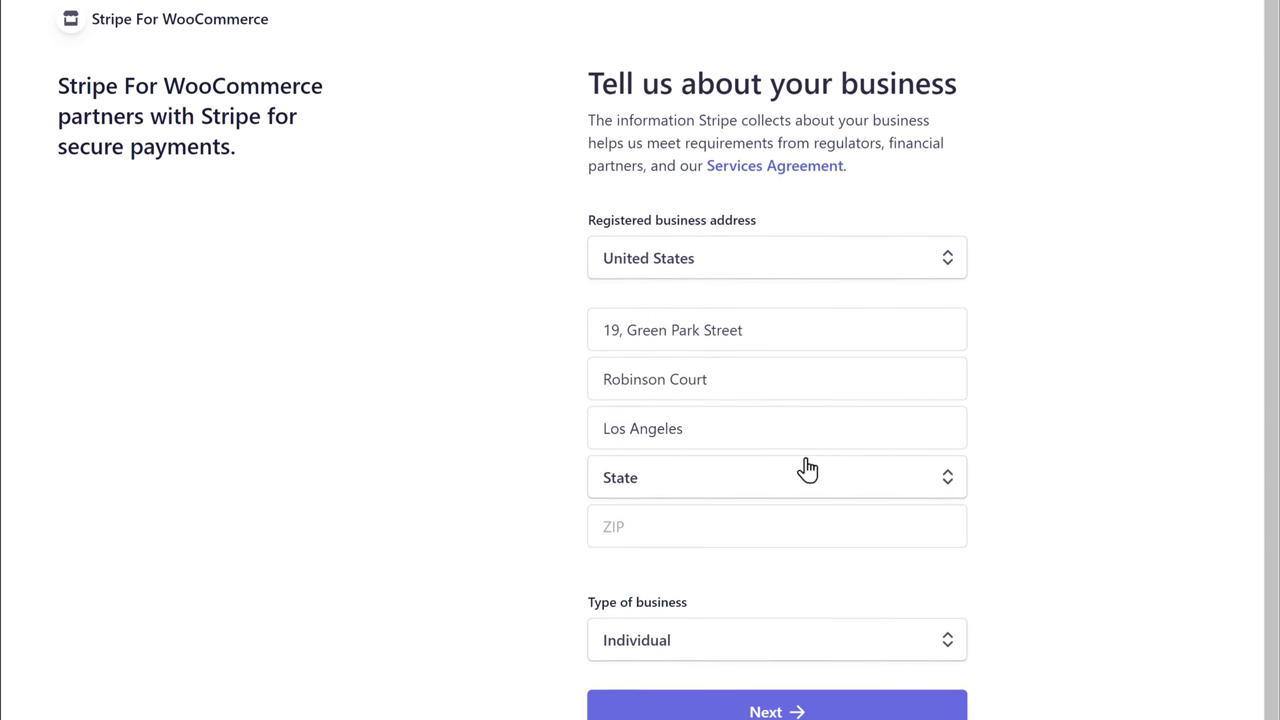
{"action": "left_click", "coordinate": [764, 609]}
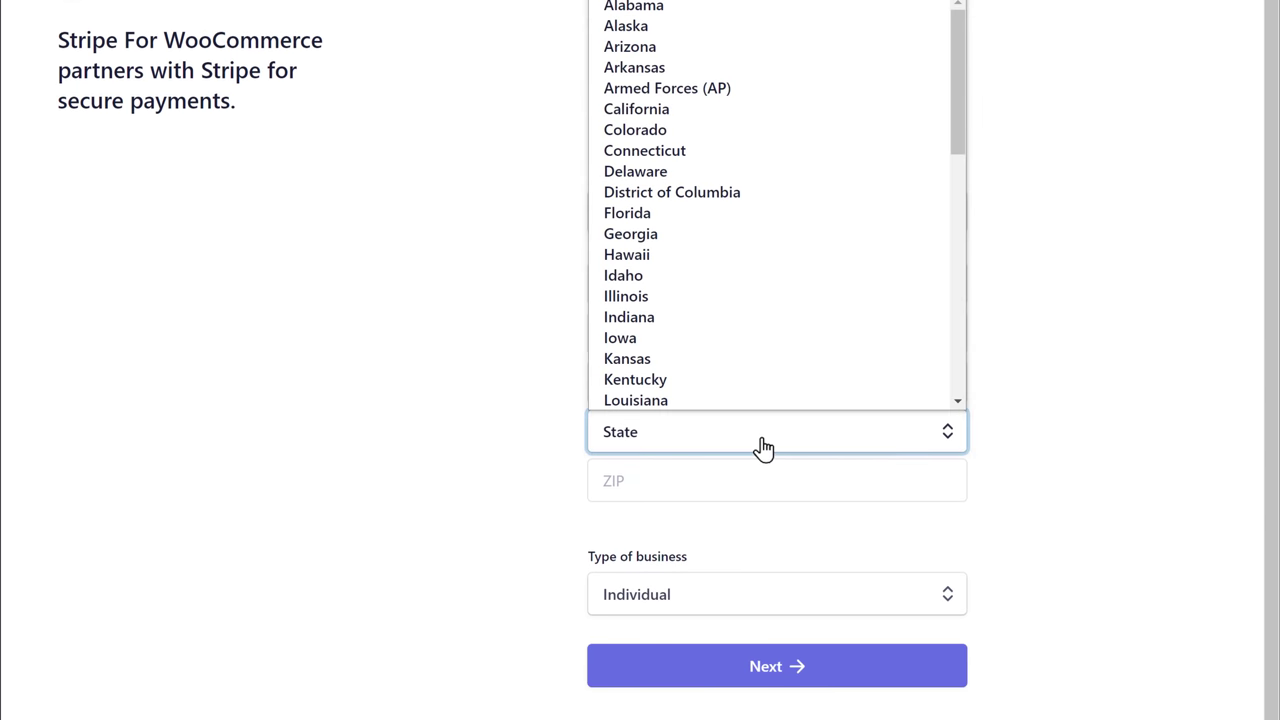
{"action": "left_click", "coordinate": [637, 116]}
{"action": "left_click", "coordinate": [637, 481]}
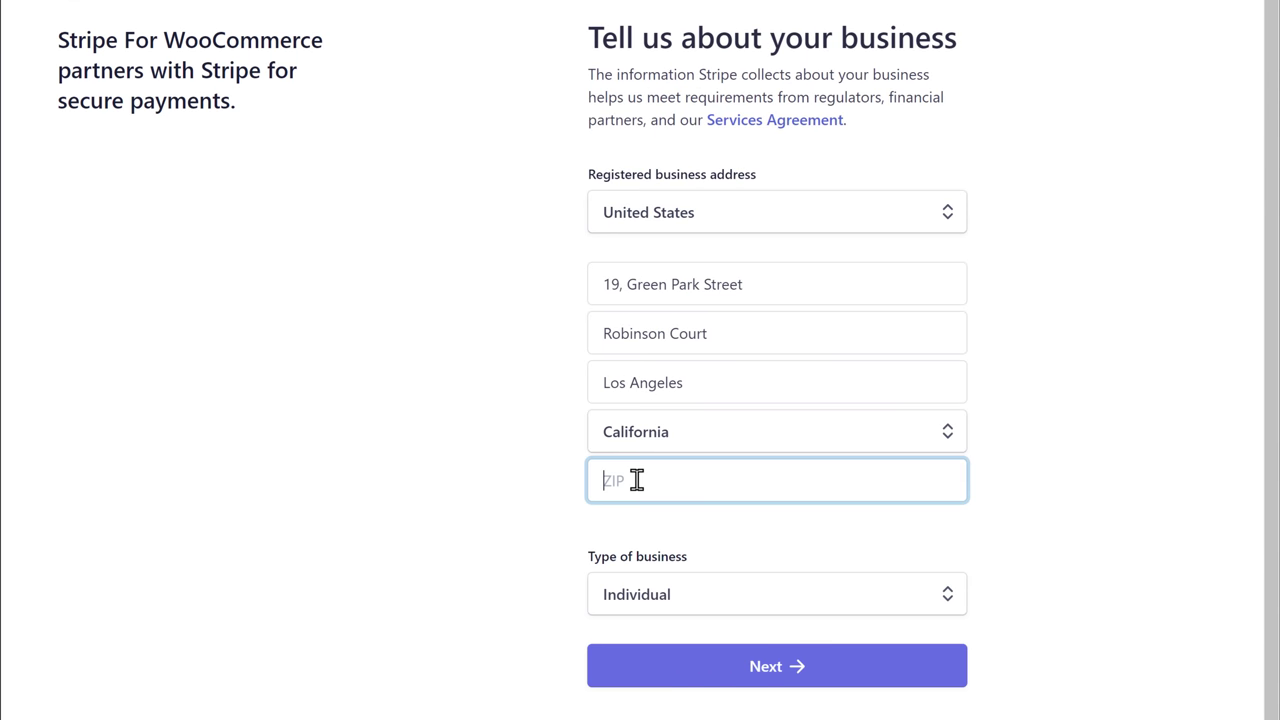
{"action": "type", "text": "90017"}
{"action": "left_click", "coordinate": [728, 537]}
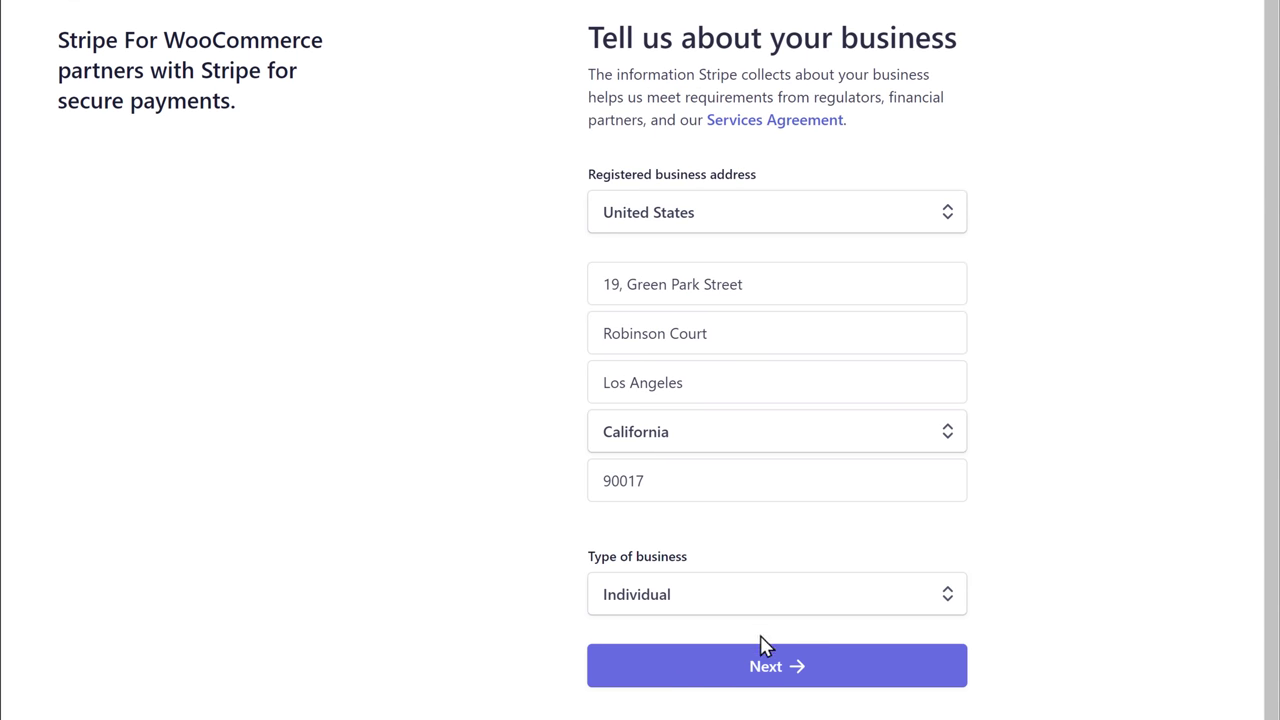
{"action": "left_click", "coordinate": [773, 683]}
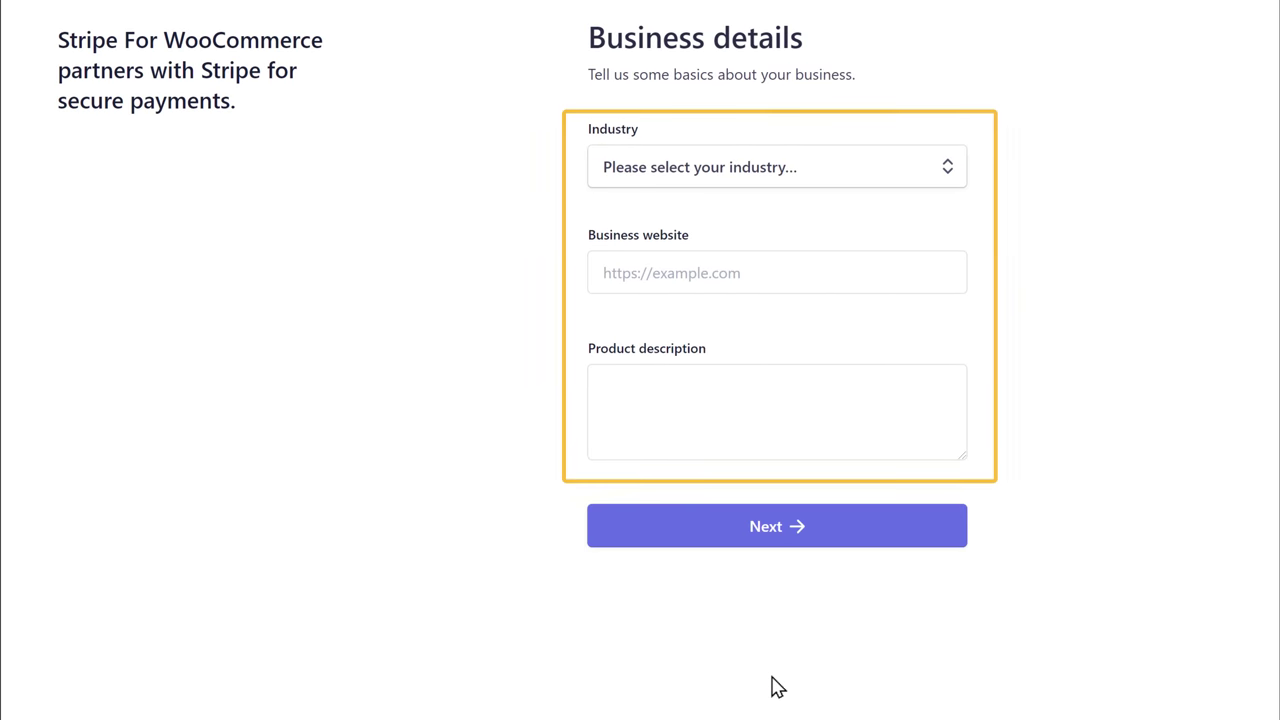
{"action": "left_click", "coordinate": [766, 191]}
{"action": "left_click", "coordinate": [690, 276]}
{"action": "left_click", "coordinate": [748, 274]}
{"action": "type", "text": "https://99course.makeyourwp.com"}
{"action": "key", "text": "Tab"}
{"action": "type", "text": "An online cou"}
{"action": "type", "text": "rse website that provides outstanding content in a wide range of categories at affordable prices."}
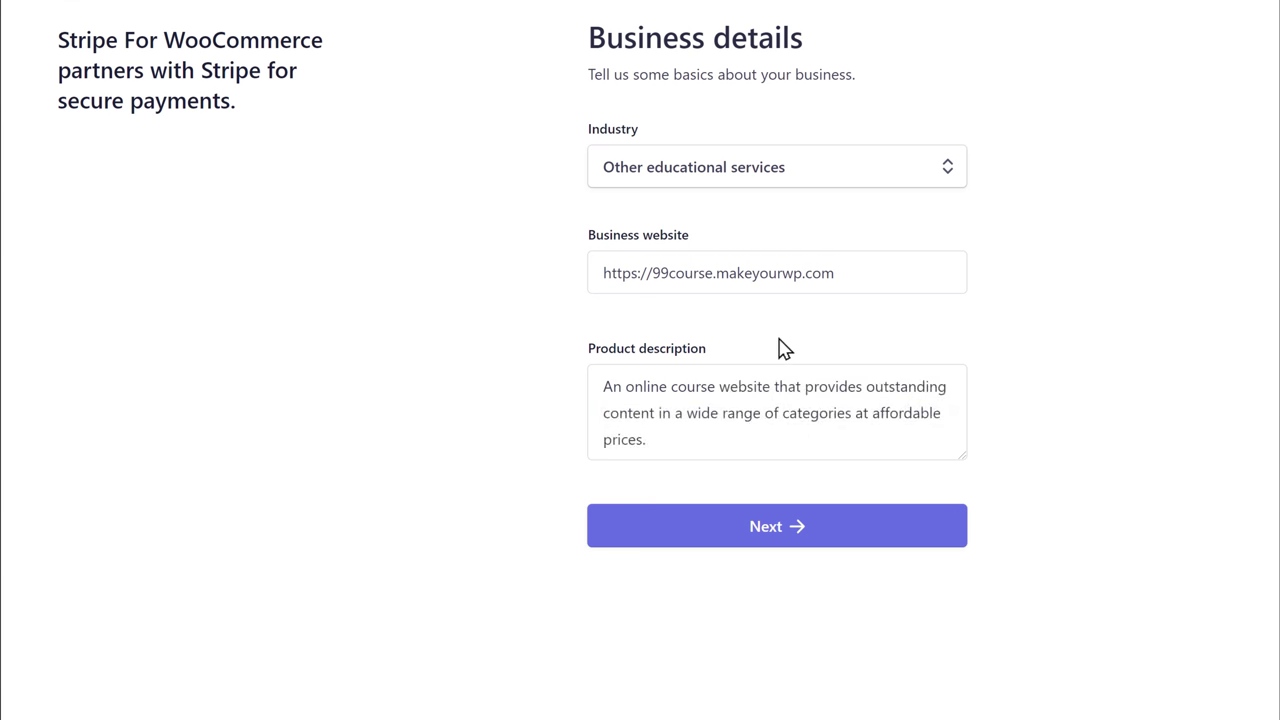
{"action": "left_click", "coordinate": [767, 540]}
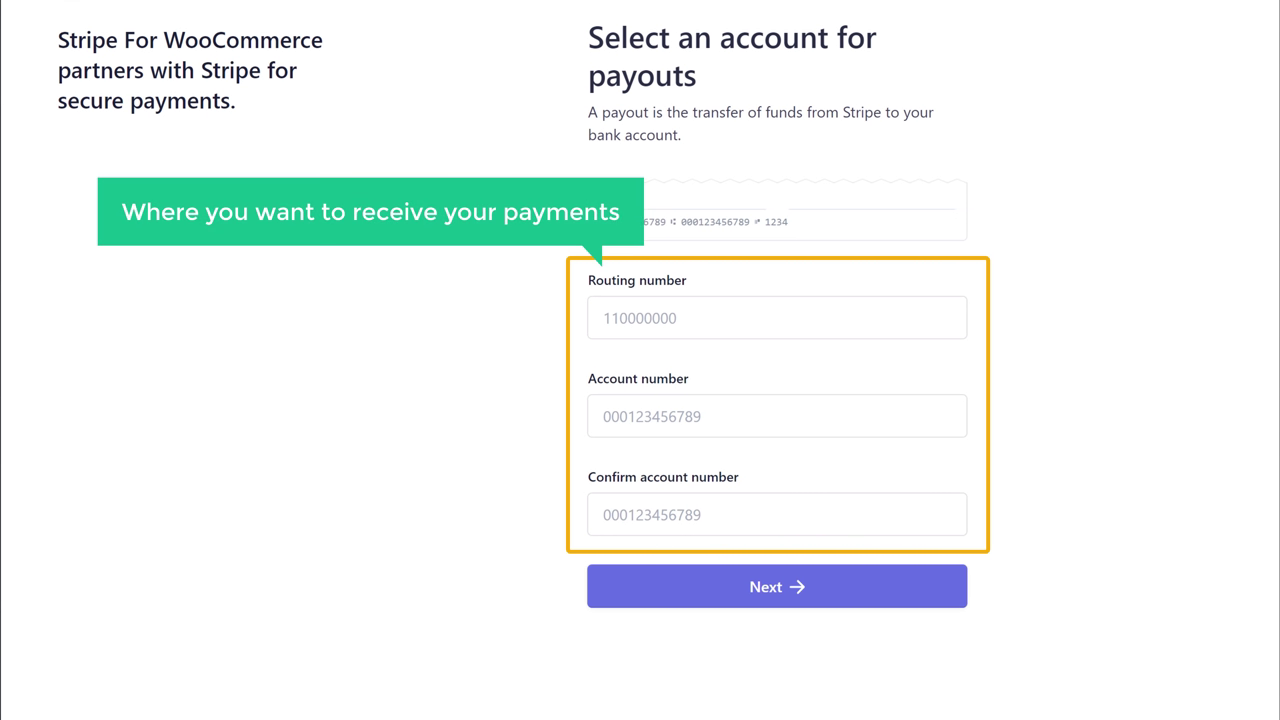
Enter the payout bank's routing and account numbers and finish connecting Stripe
{"action": "left_click", "coordinate": [777, 318]}
{"action": "key", "text": "Tab"}
{"action": "key", "text": "Tab"}
{"action": "left_click", "coordinate": [728, 268]}
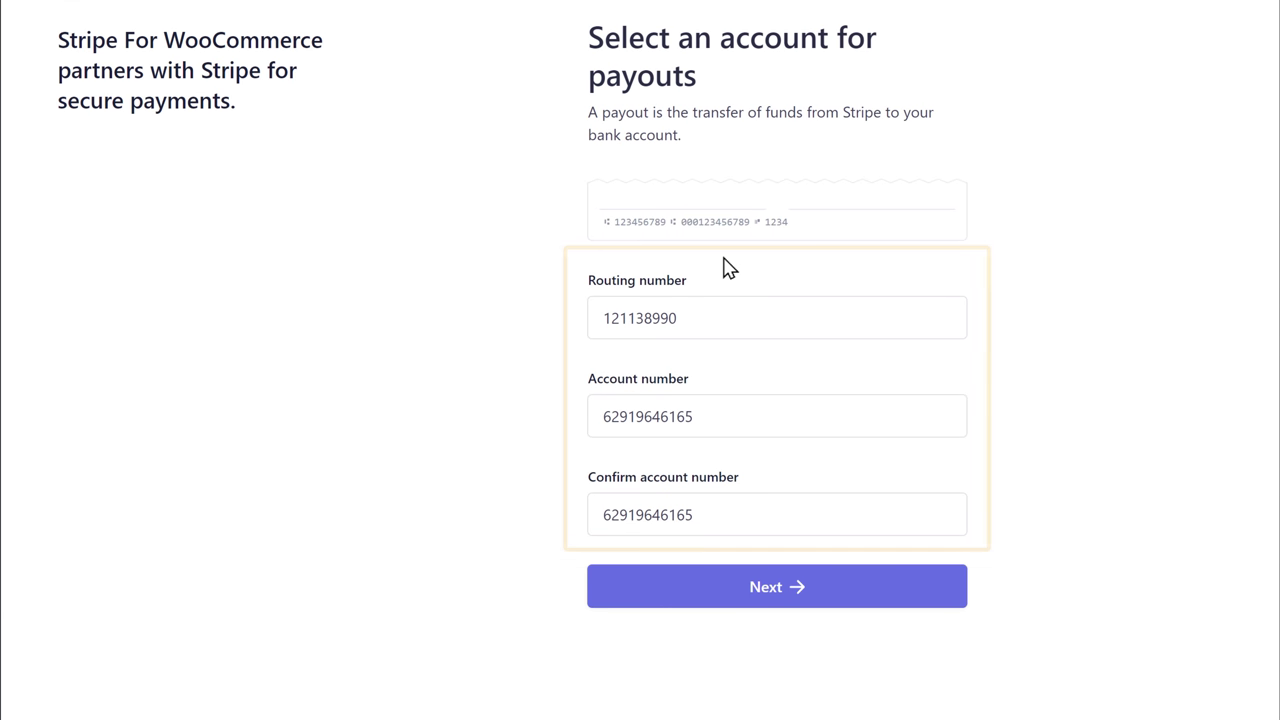
{"action": "left_click", "coordinate": [768, 603]}
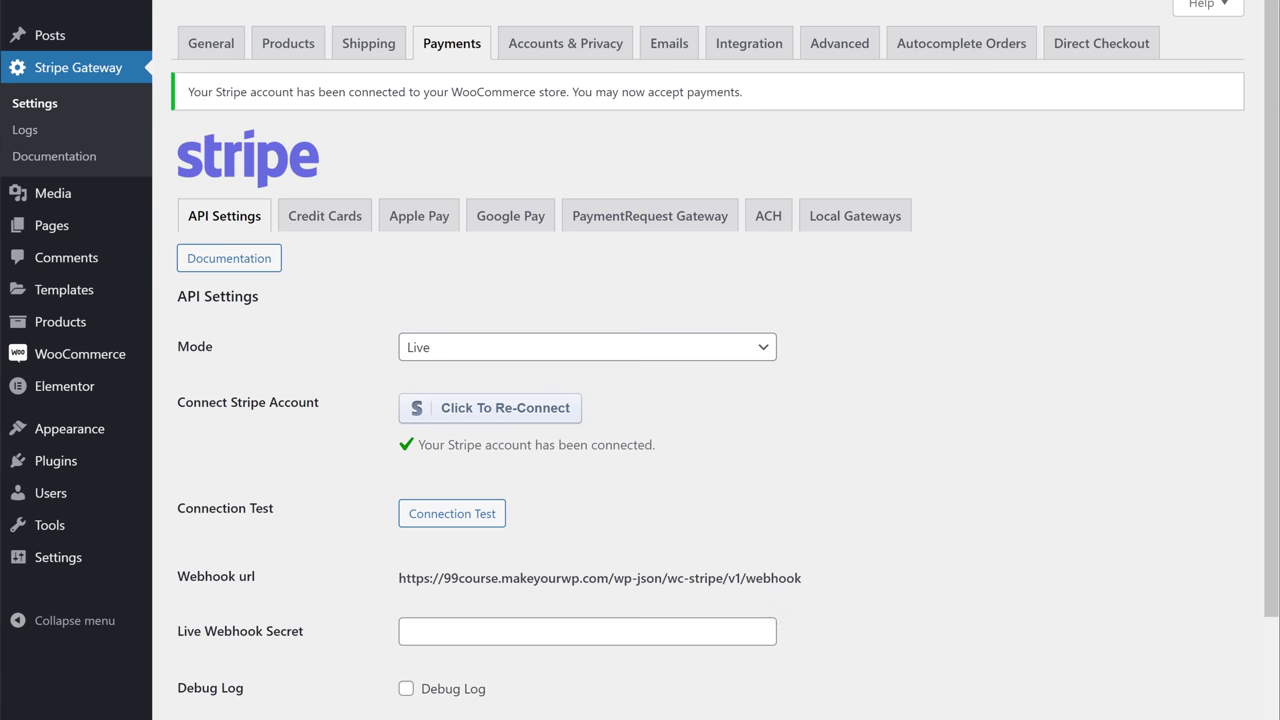
Save the Stripe API settings with Live mode and the connected Stripe account
{"action": "scroll", "coordinate": [776, 613], "scroll_direction": "down", "scroll_amount": 3}
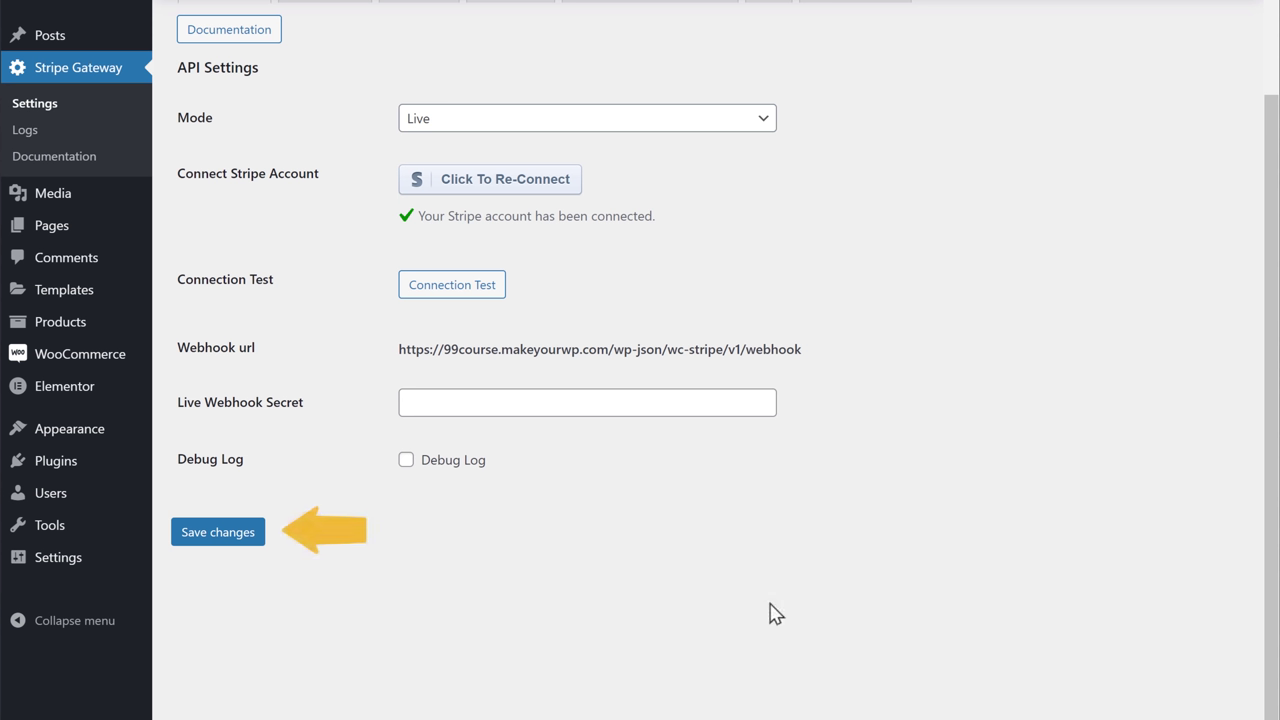
{"action": "left_click", "coordinate": [210, 540]}
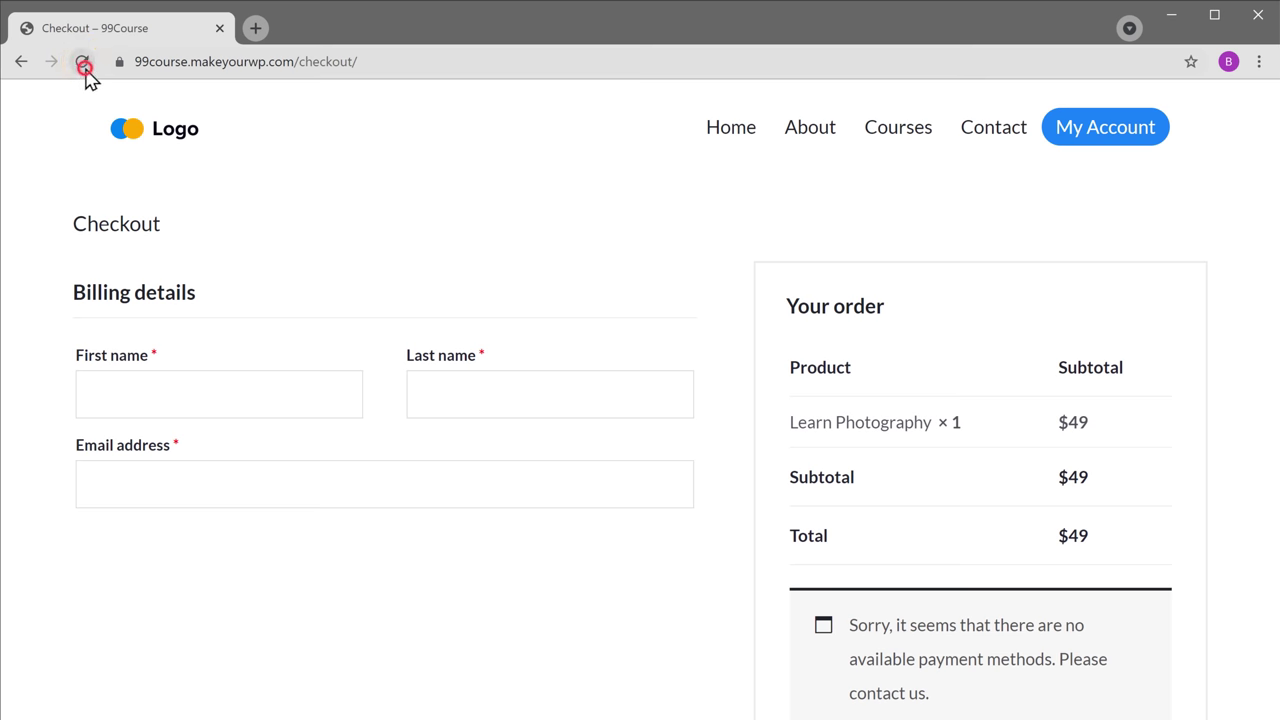
Reload checkout, enter the student's name, e-mail and card details, and place the $49 Learn Photography order
{"action": "left_click", "coordinate": [84, 64]}
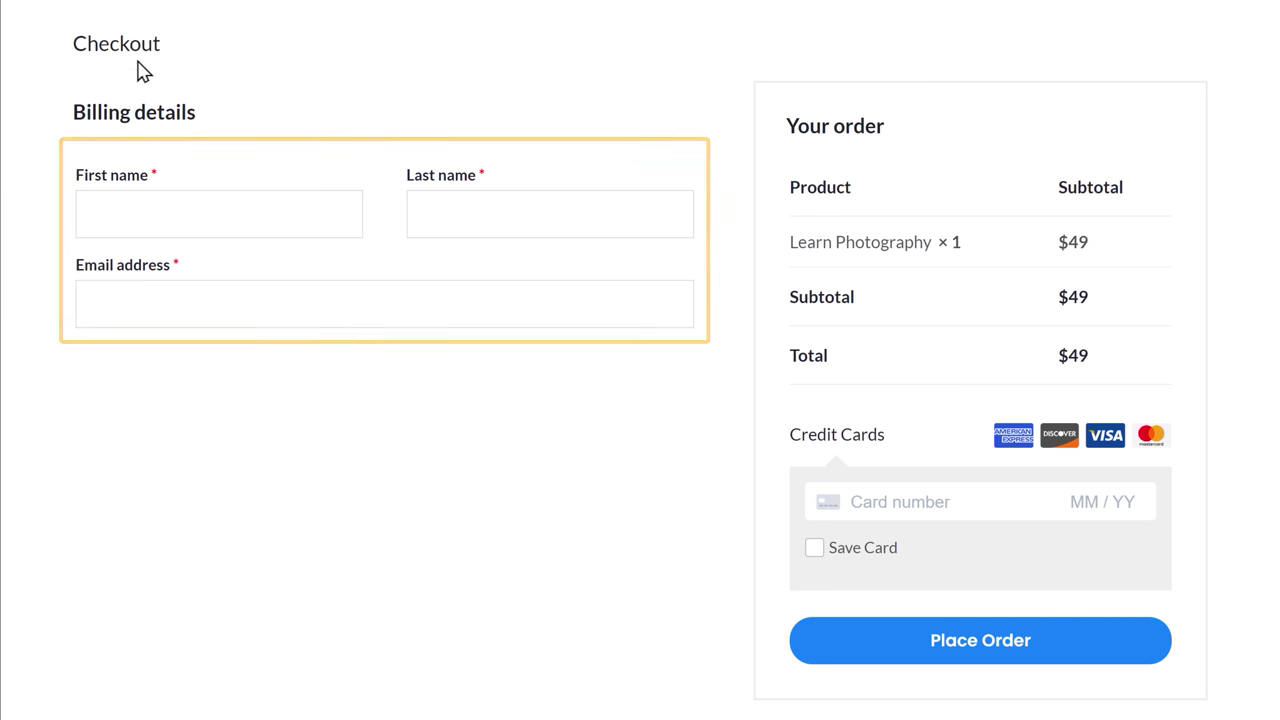
{"action": "key", "text": "Tab"}
{"action": "key", "text": "Tab"}
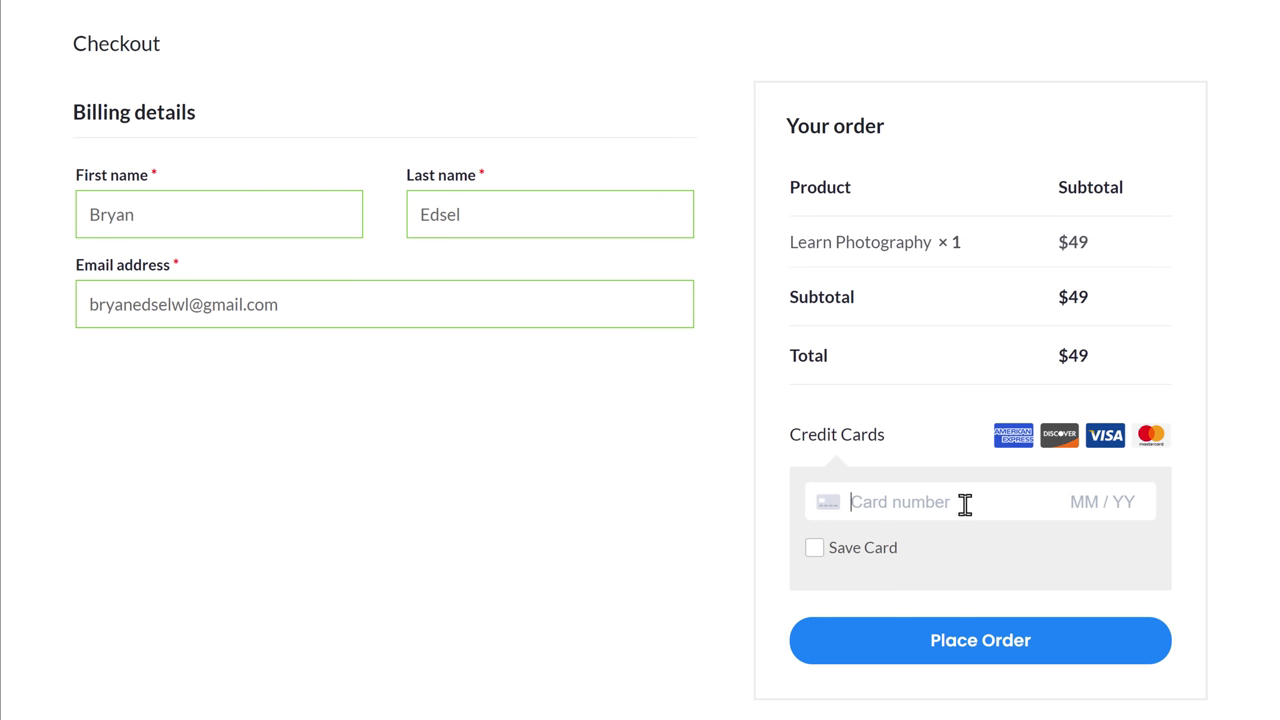
{"action": "type", "text": "42424242424242420525123"}
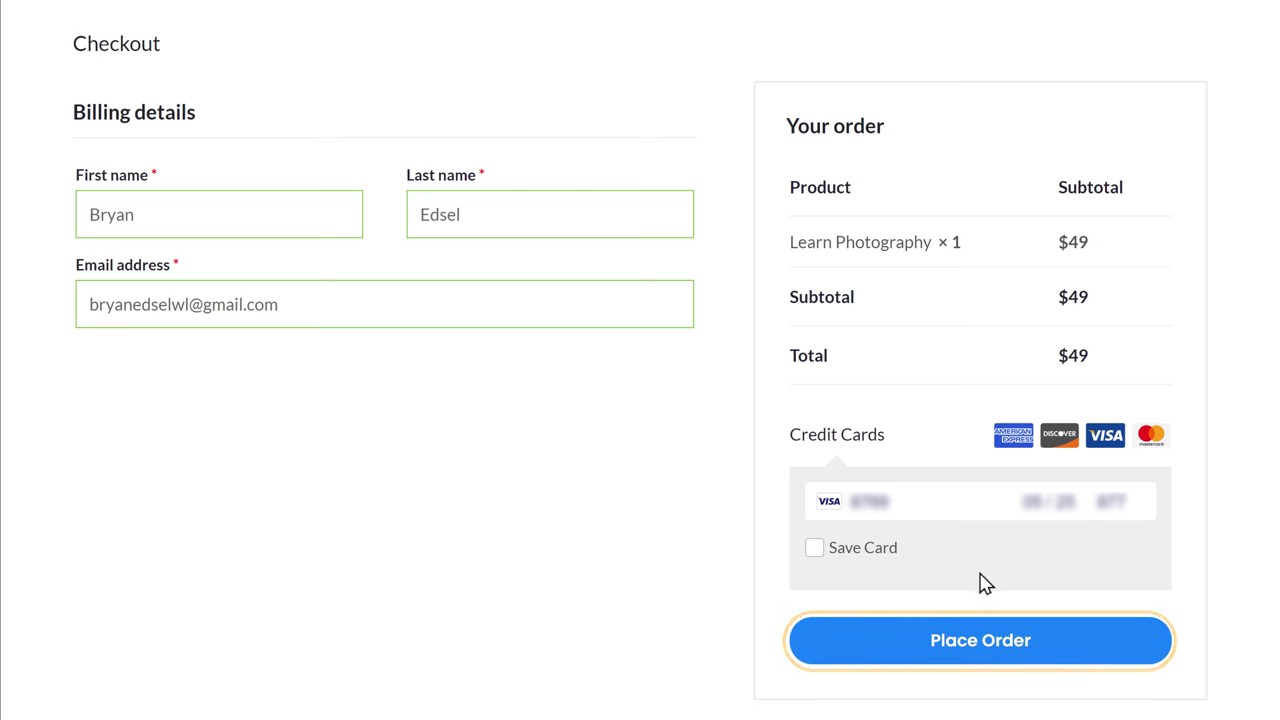
{"action": "left_click", "coordinate": [980, 642]}
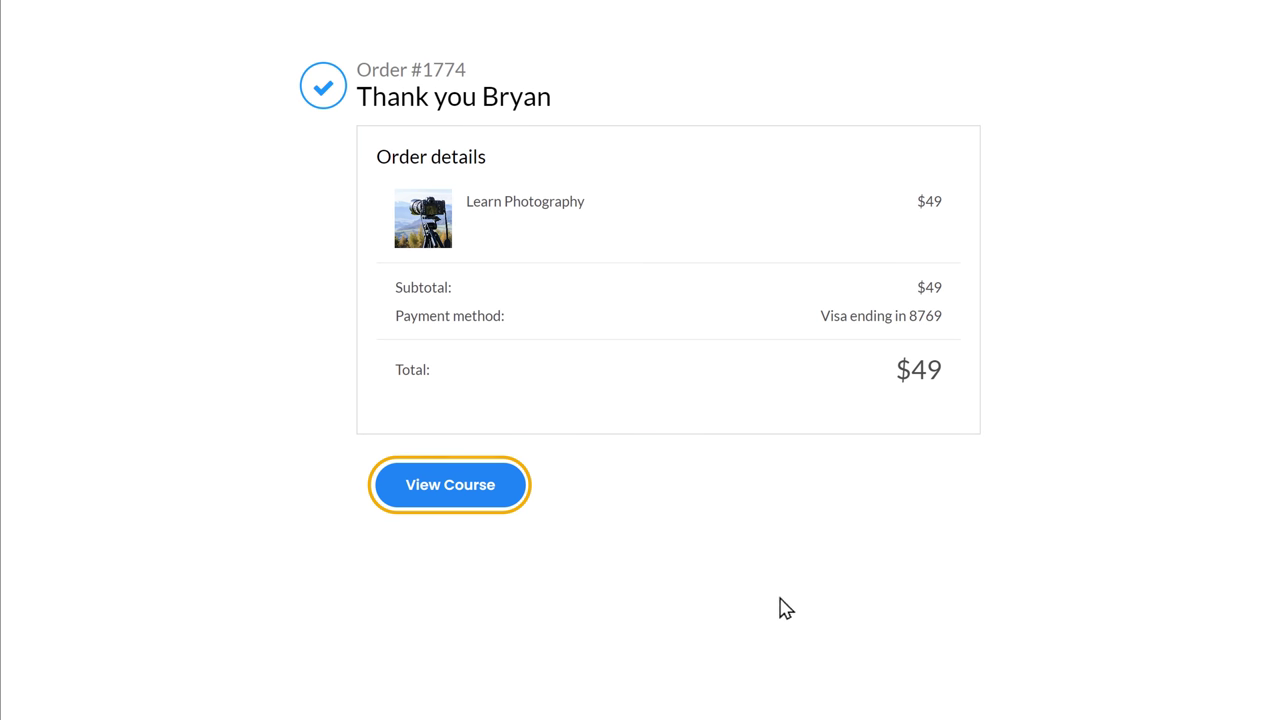
Open Learn Photography from the student's enrolled courses and start the What is Photography? lesson
{"action": "left_click", "coordinate": [443, 498]}
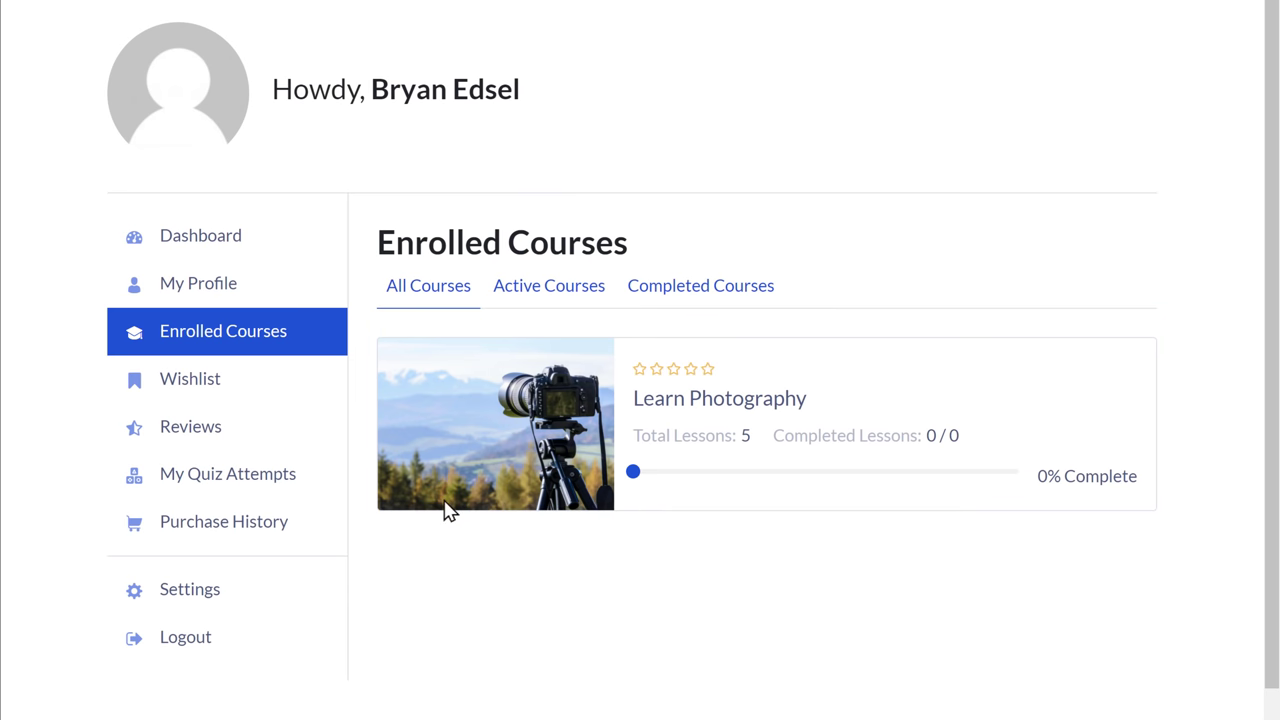
{"action": "left_click", "coordinate": [694, 412]}
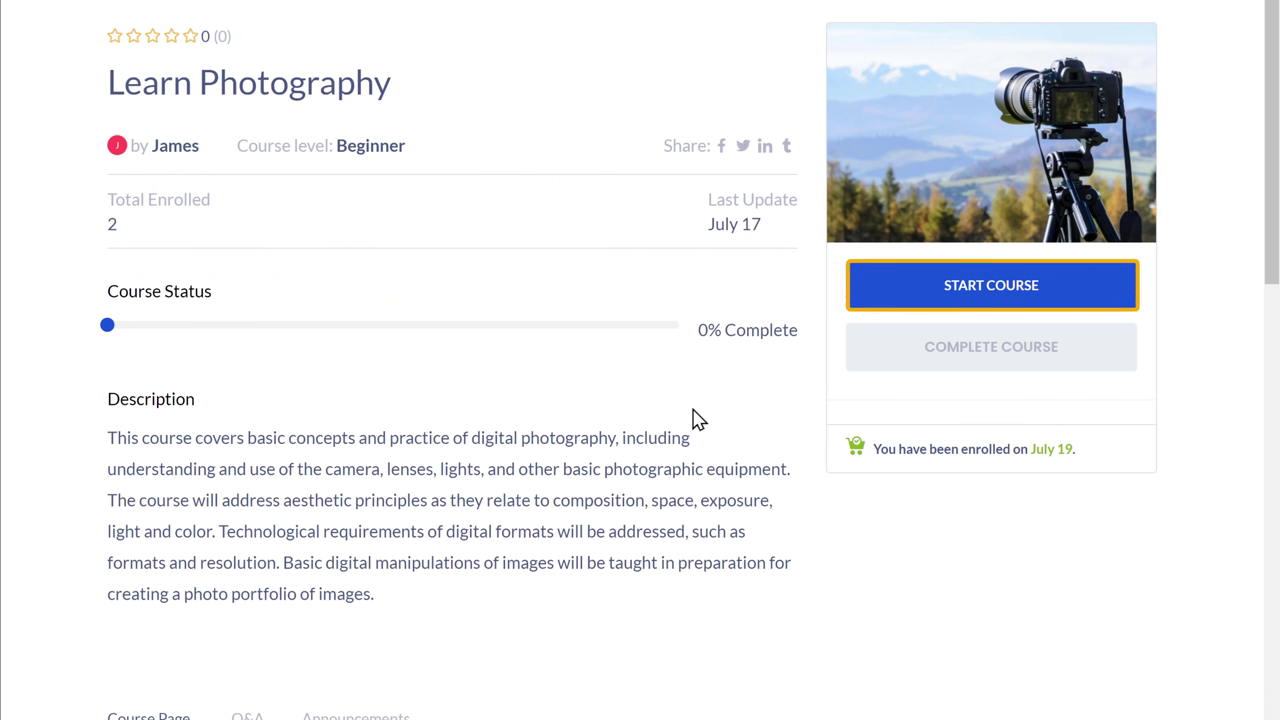
{"action": "left_click", "coordinate": [986, 296]}
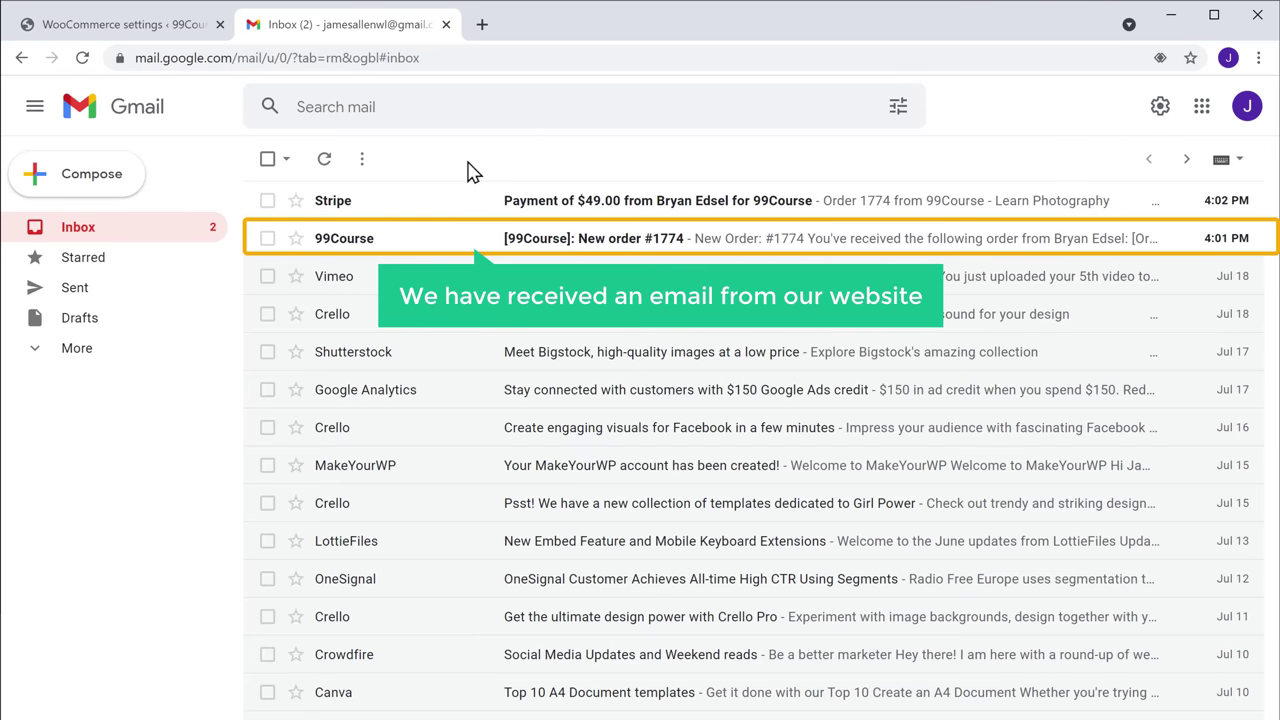
Read the 99Course new order email, then open Stripe's $49.00 Learn Photography payment email
{"action": "left_click", "coordinate": [431, 240]}
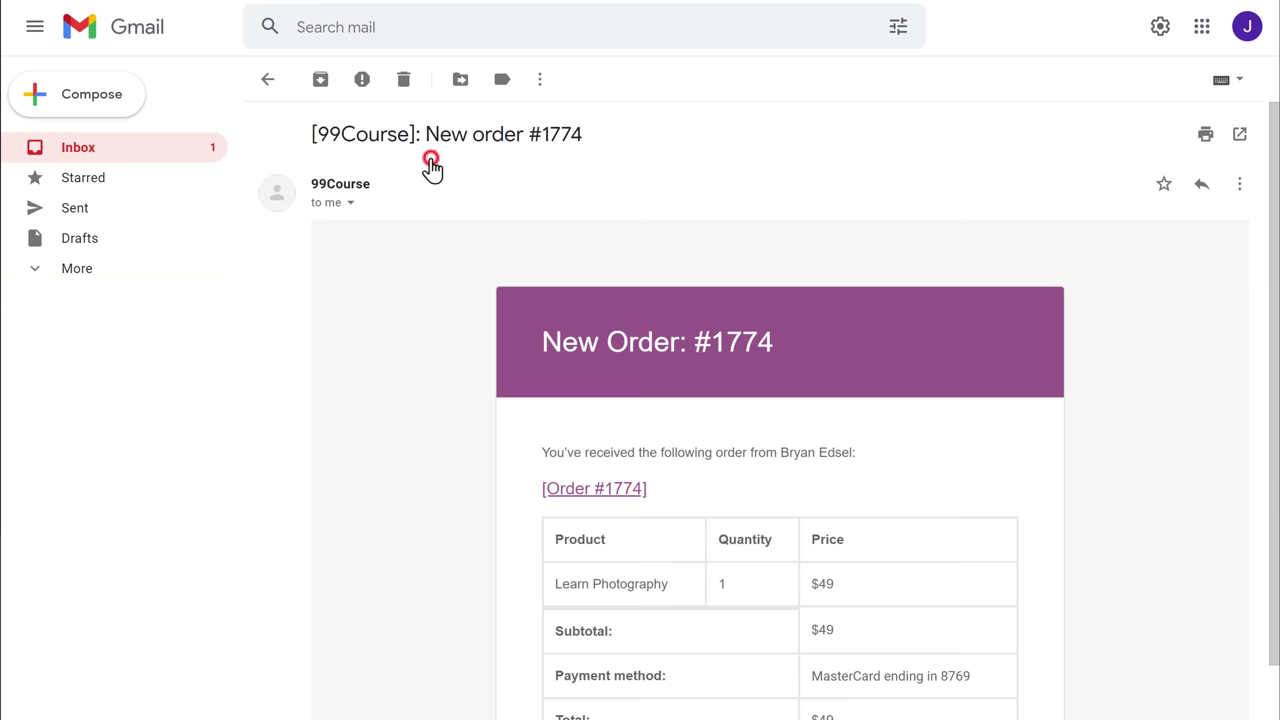
{"action": "scroll", "coordinate": [431, 168], "scroll_direction": "down", "scroll_amount": 3}
{"action": "scroll", "coordinate": [431, 168], "scroll_direction": "up", "scroll_amount": 4}
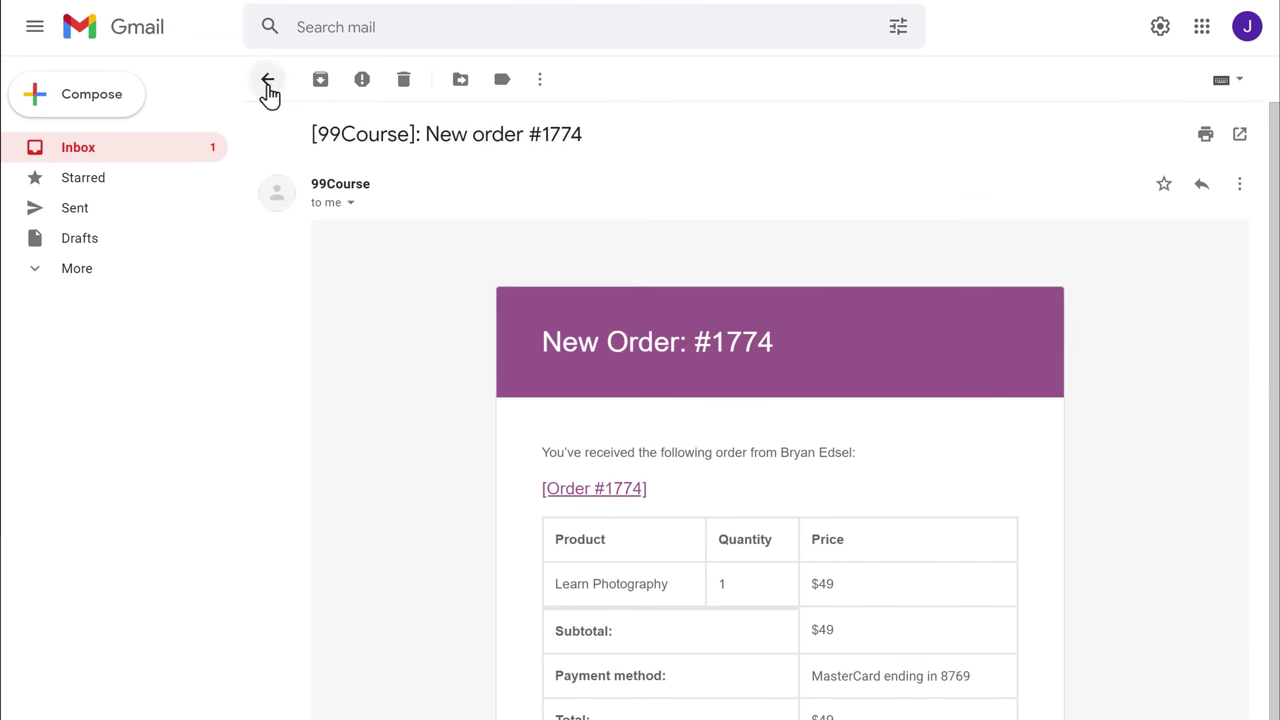
{"action": "left_click", "coordinate": [268, 80]}
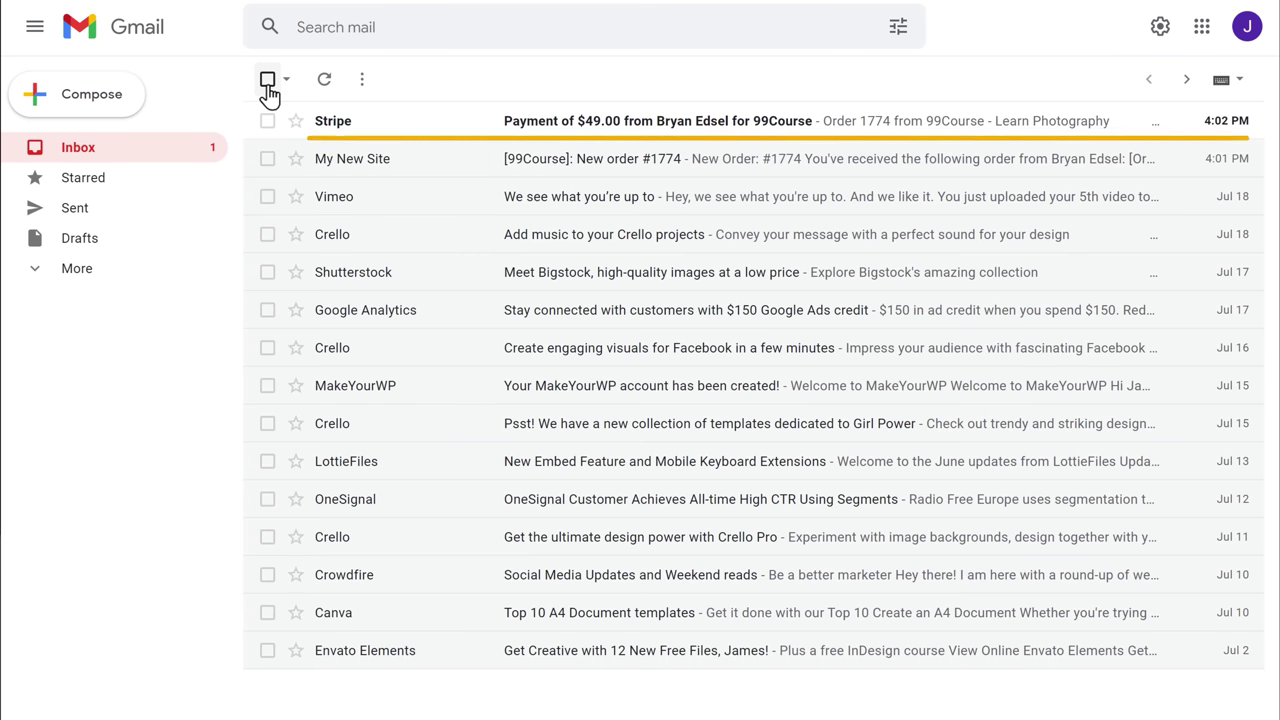
{"action": "left_click", "coordinate": [409, 128]}
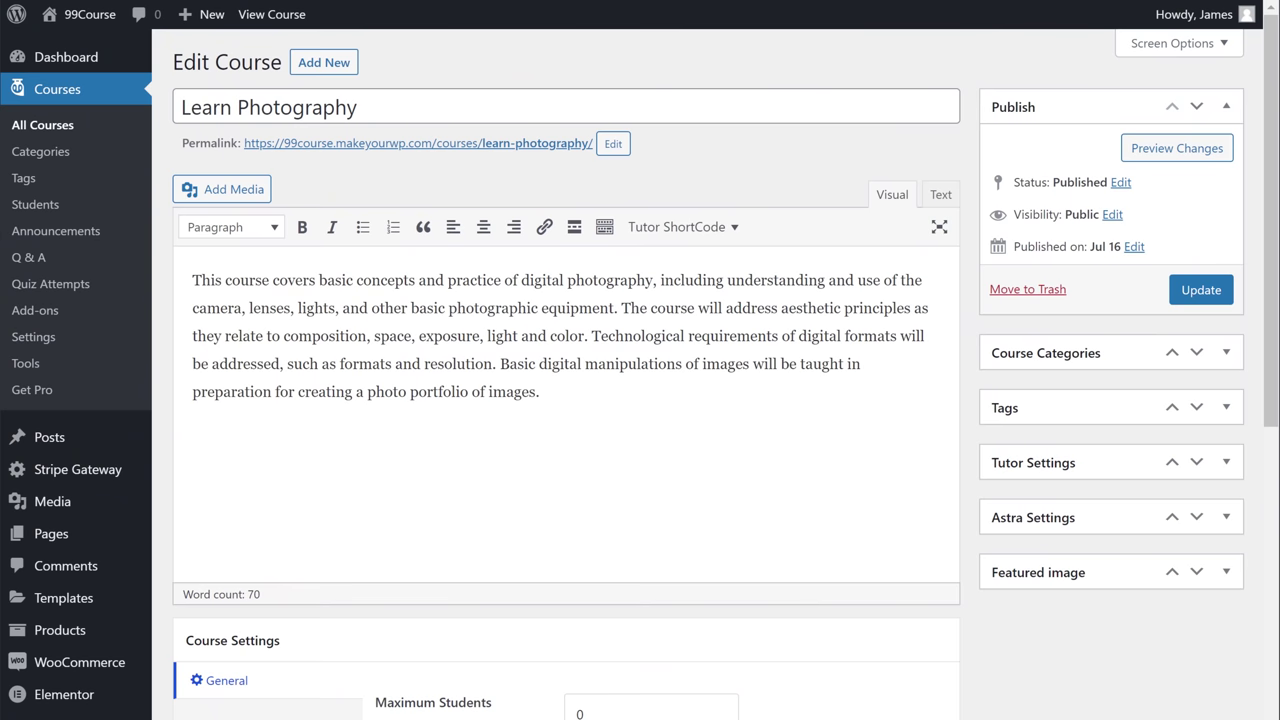
Add a quiz titled 'Photography quiz' to the Learn Photography topic and save its info
{"action": "scroll", "coordinate": [640, 400], "scroll_direction": "down", "scroll_amount": 10}
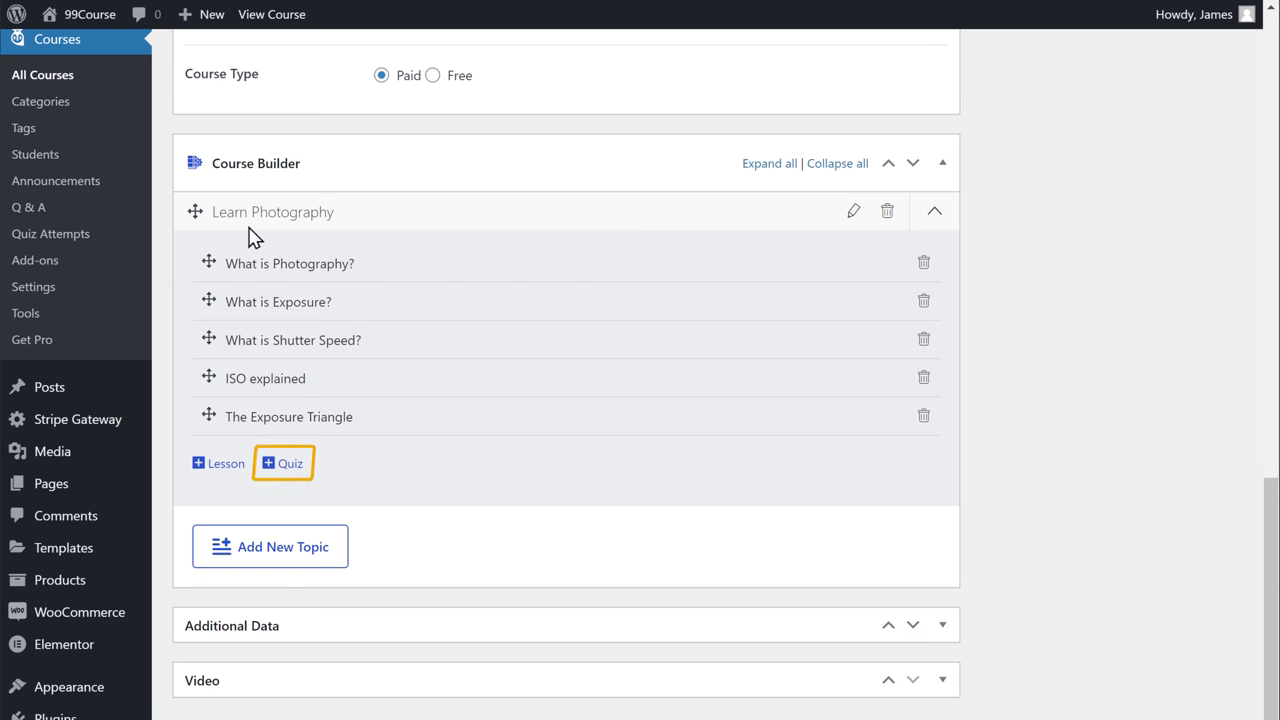
{"action": "left_click", "coordinate": [286, 470]}
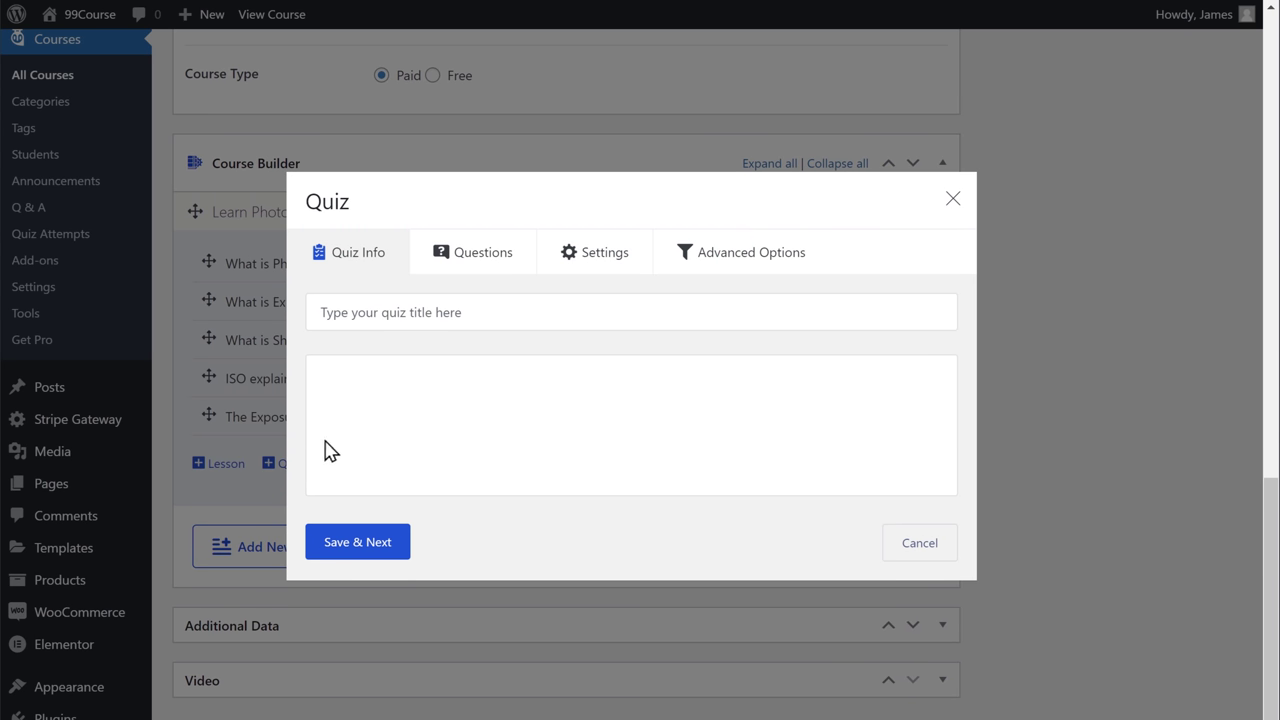
{"action": "left_click", "coordinate": [477, 312]}
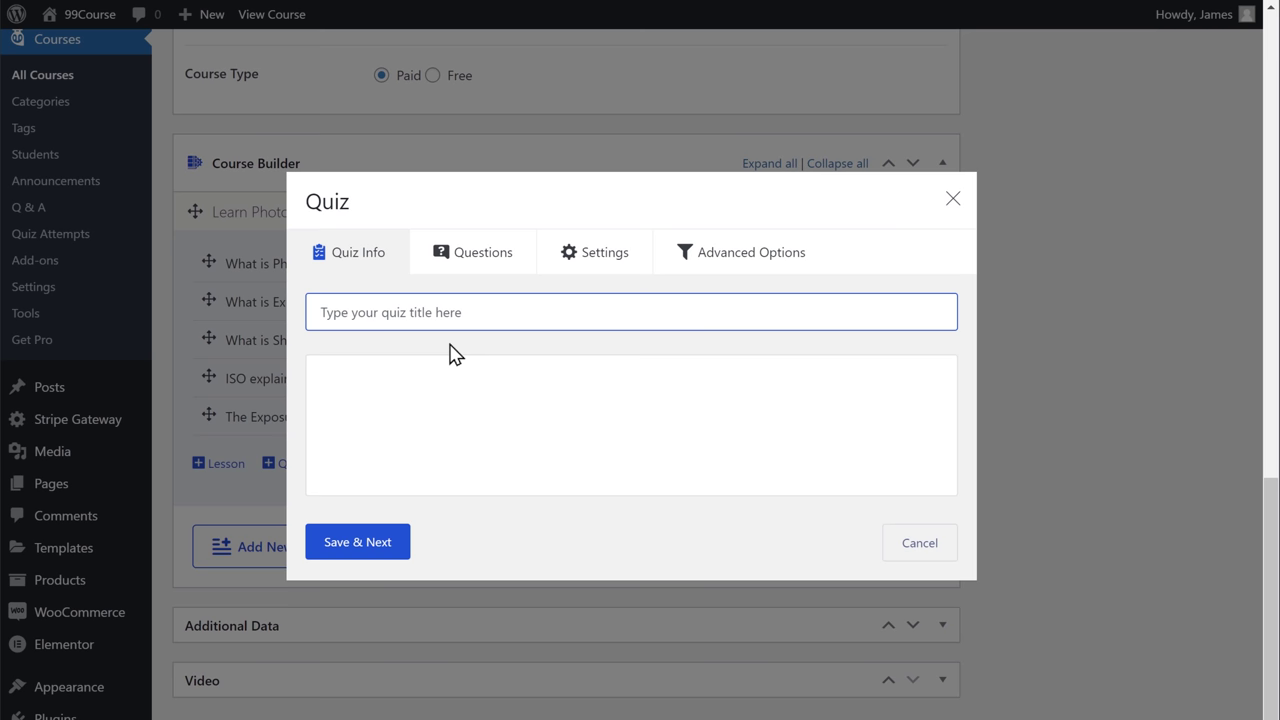
{"action": "type", "text": "Photog"}
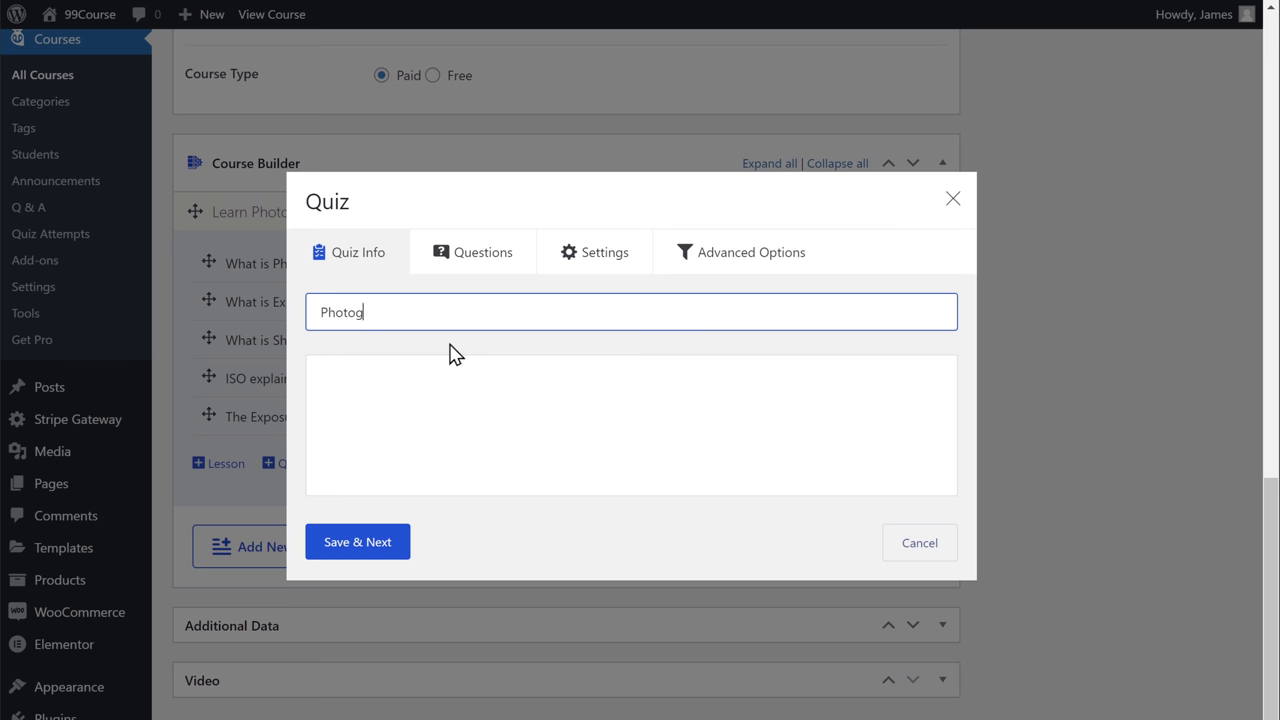
{"action": "type", "text": "raphy quiz"}
{"action": "key", "text": "Tab"}
{"action": "key", "text": "Tab"}
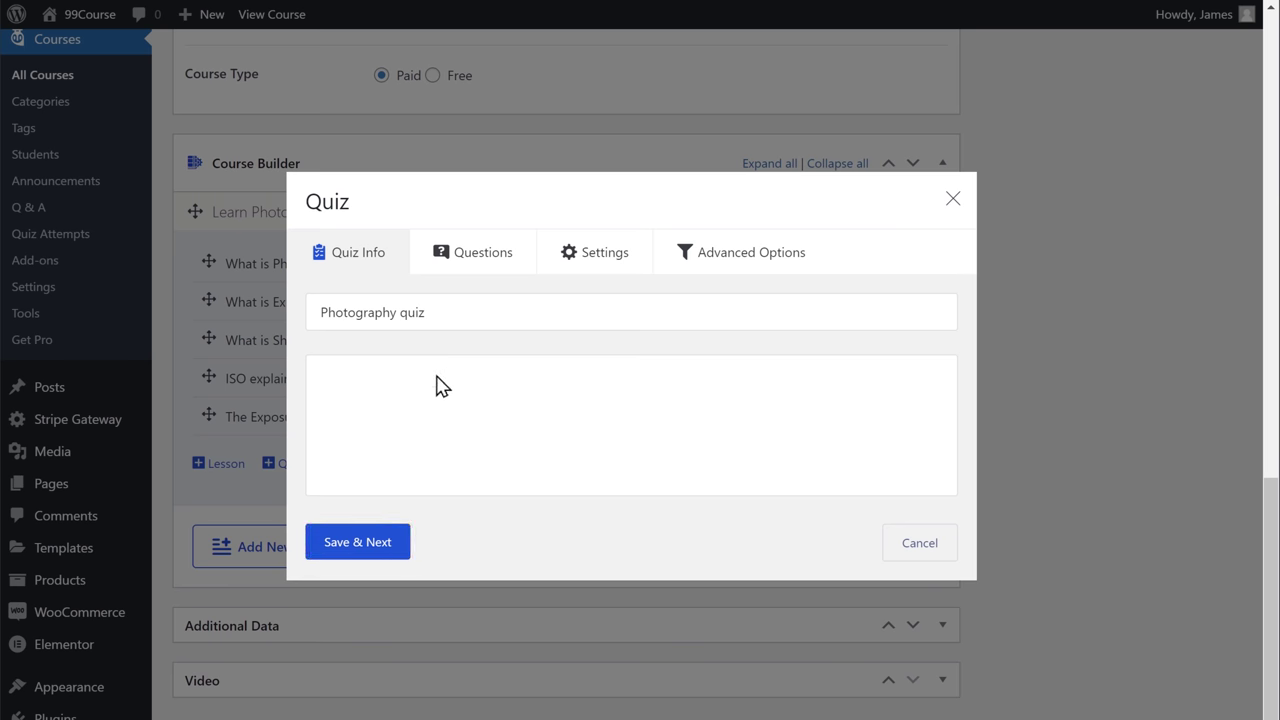
{"action": "left_click", "coordinate": [356, 552]}
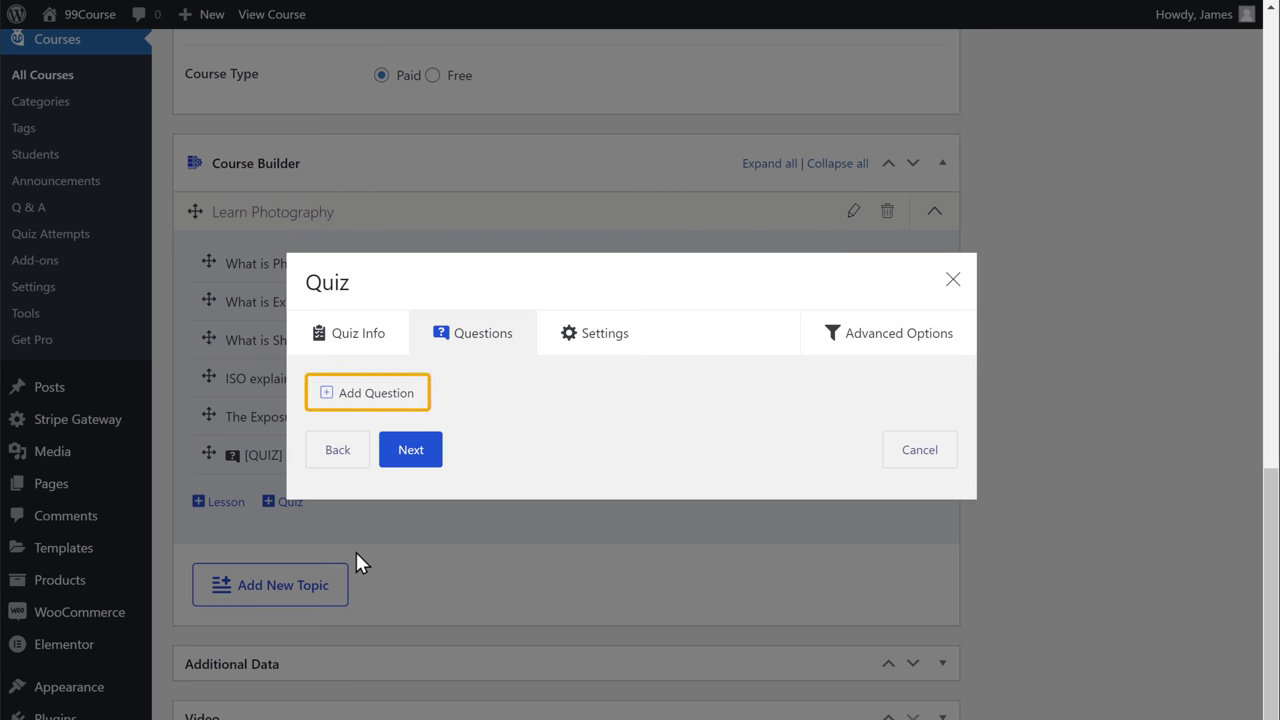
Add the True/False question 'Photography means "drawing with light".' with True as the correct answer
{"action": "left_click", "coordinate": [365, 410]}
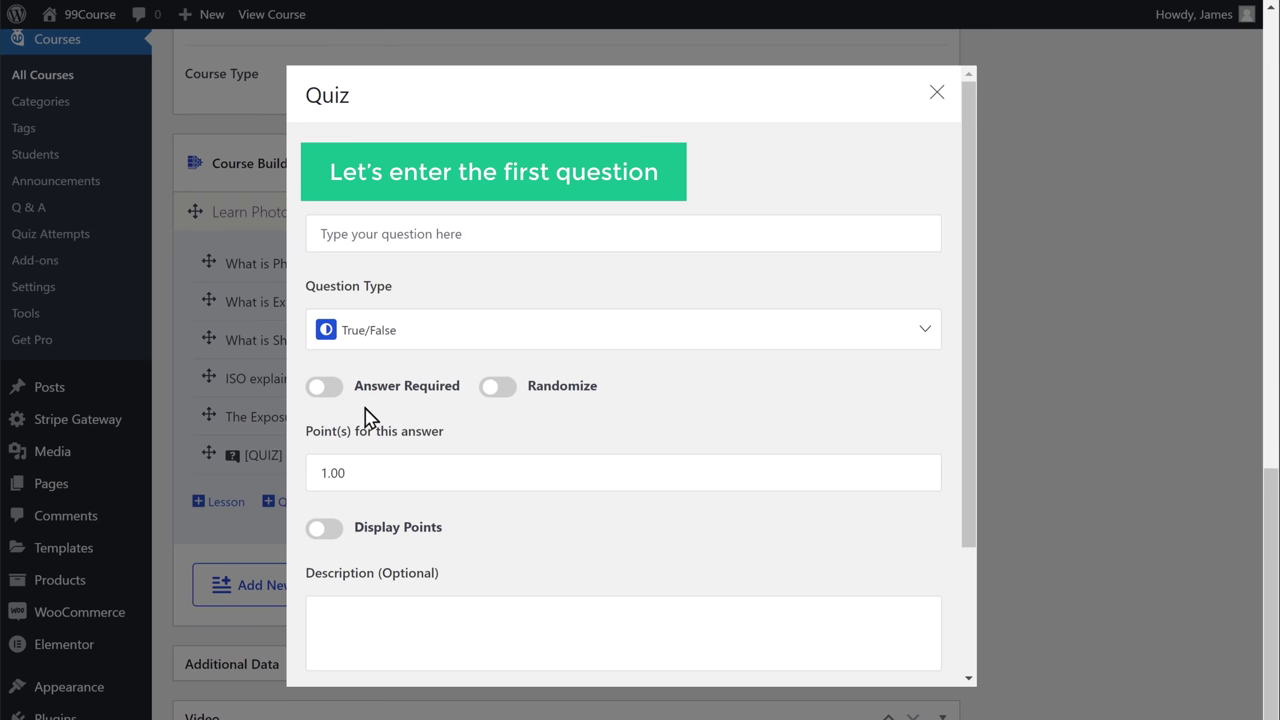
{"action": "left_click", "coordinate": [472, 234]}
{"action": "type", "text": "Photography means \"drawing with light\"."}
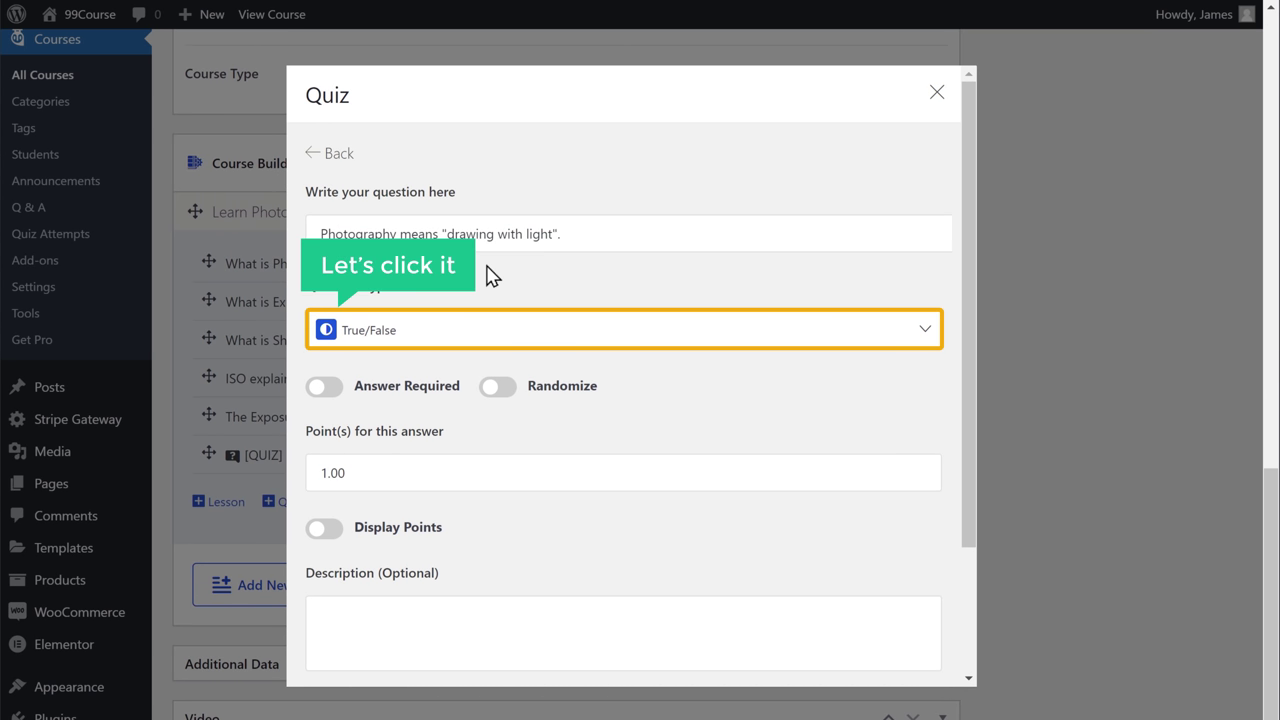
{"action": "left_click", "coordinate": [459, 340]}
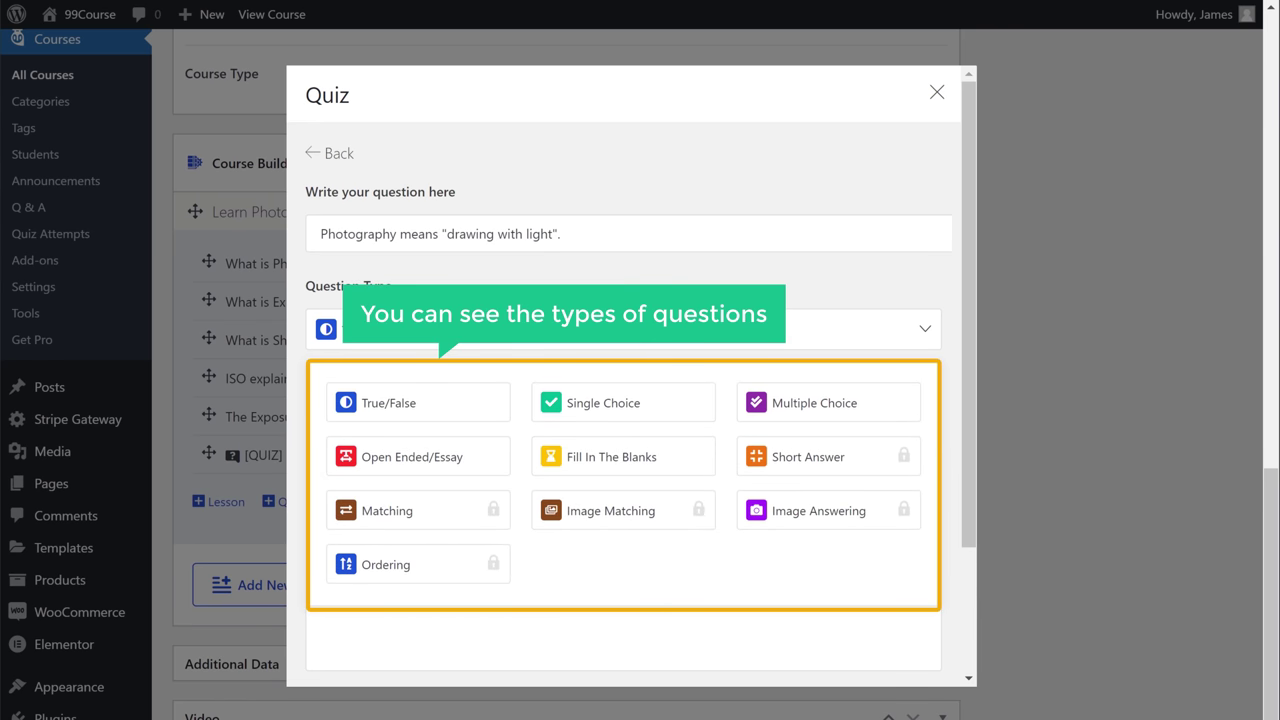
{"action": "left_click", "coordinate": [385, 420]}
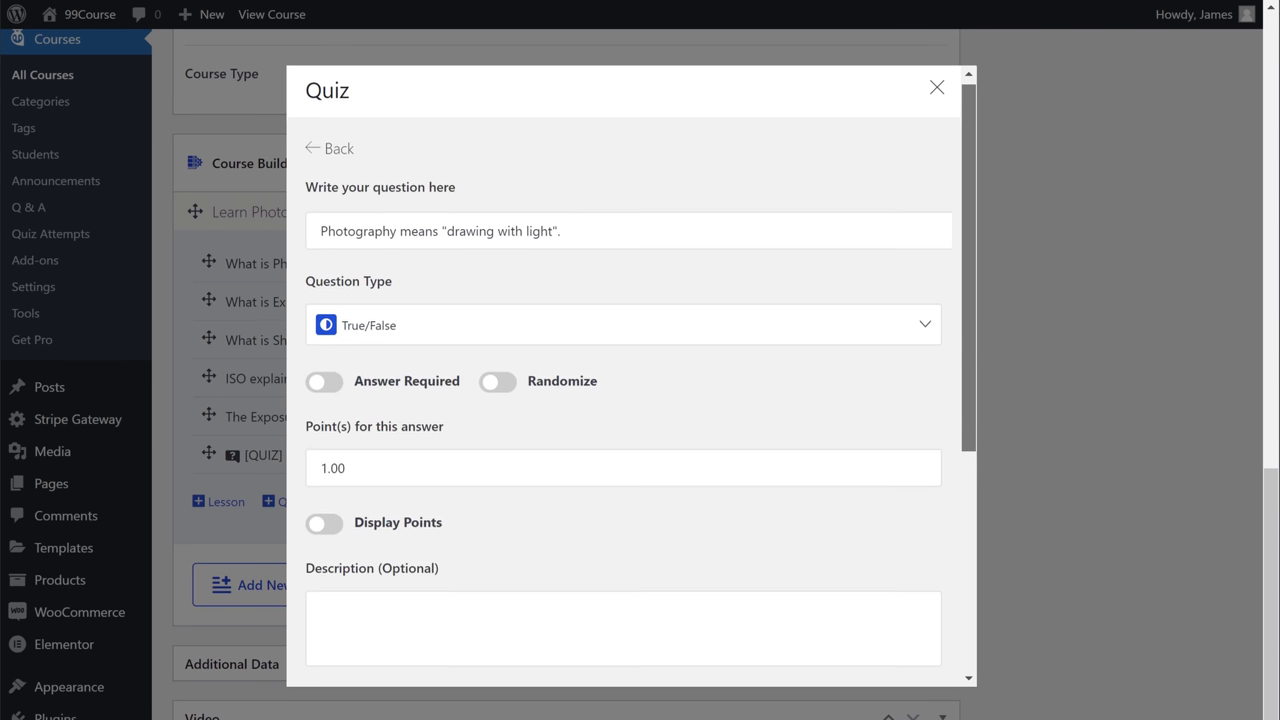
{"action": "scroll", "coordinate": [630, 400], "scroll_direction": "down", "scroll_amount": 3}
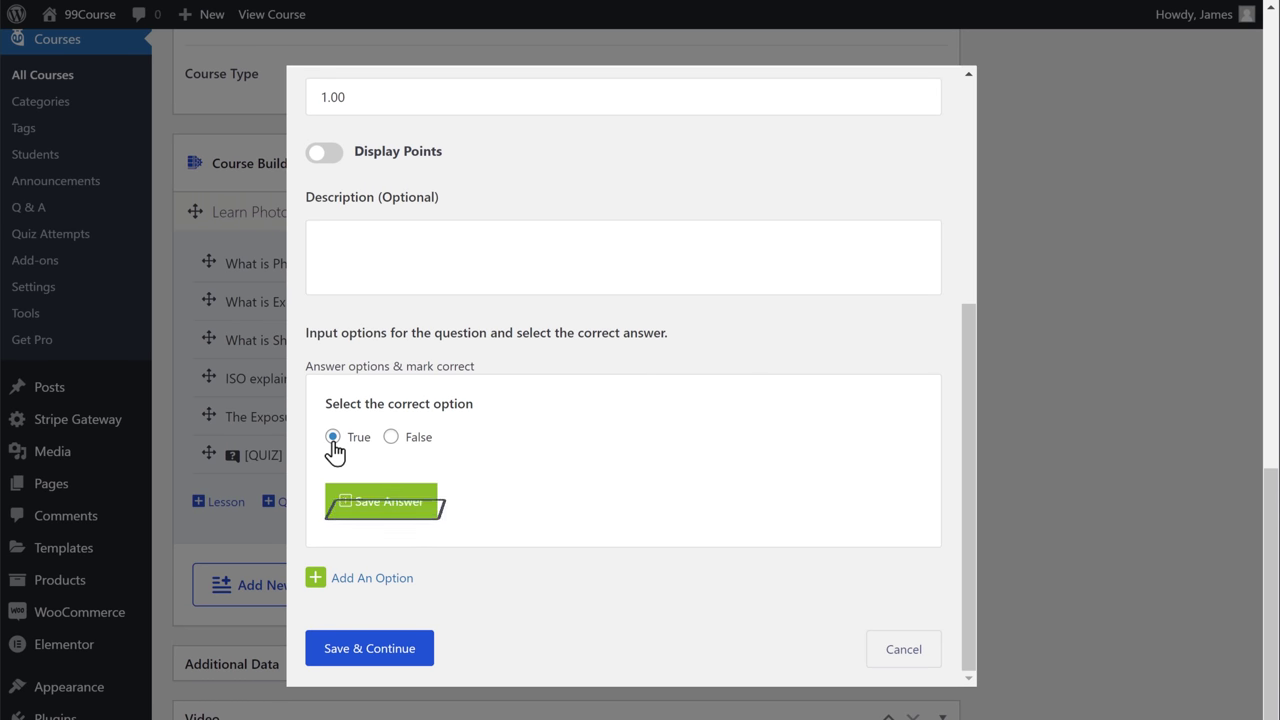
{"action": "left_click", "coordinate": [381, 505]}
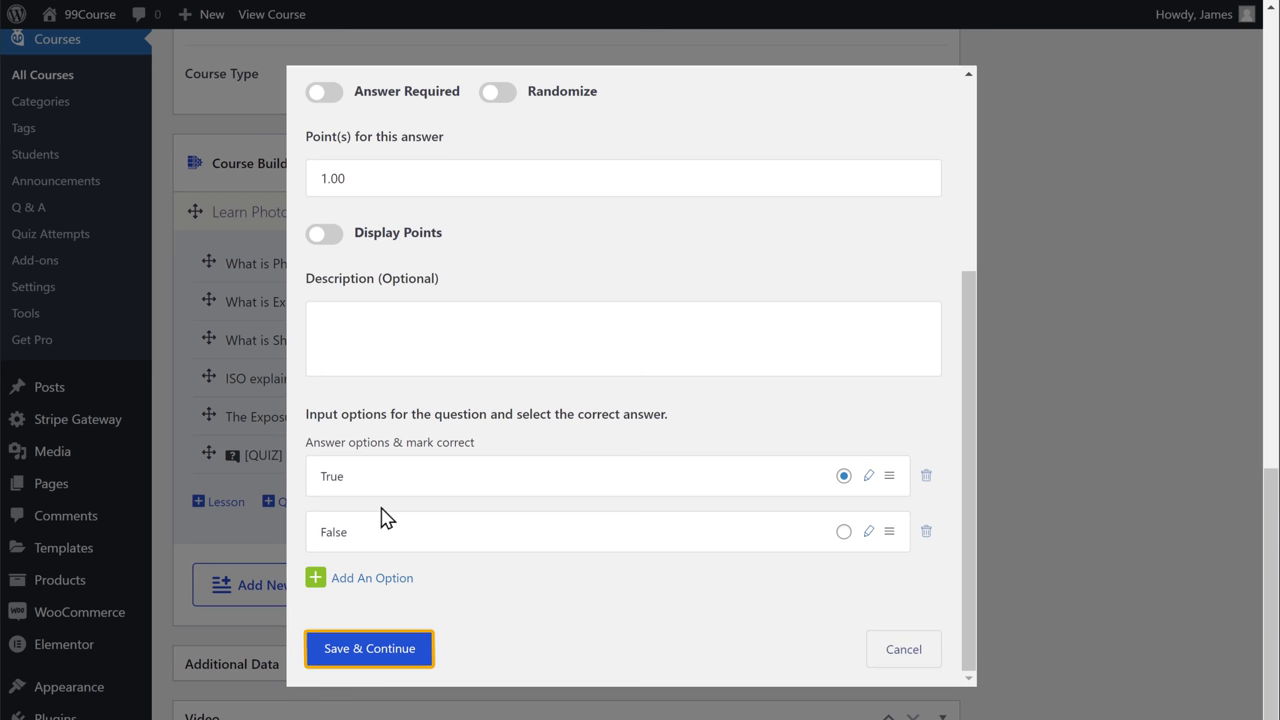
{"action": "left_click", "coordinate": [356, 668]}
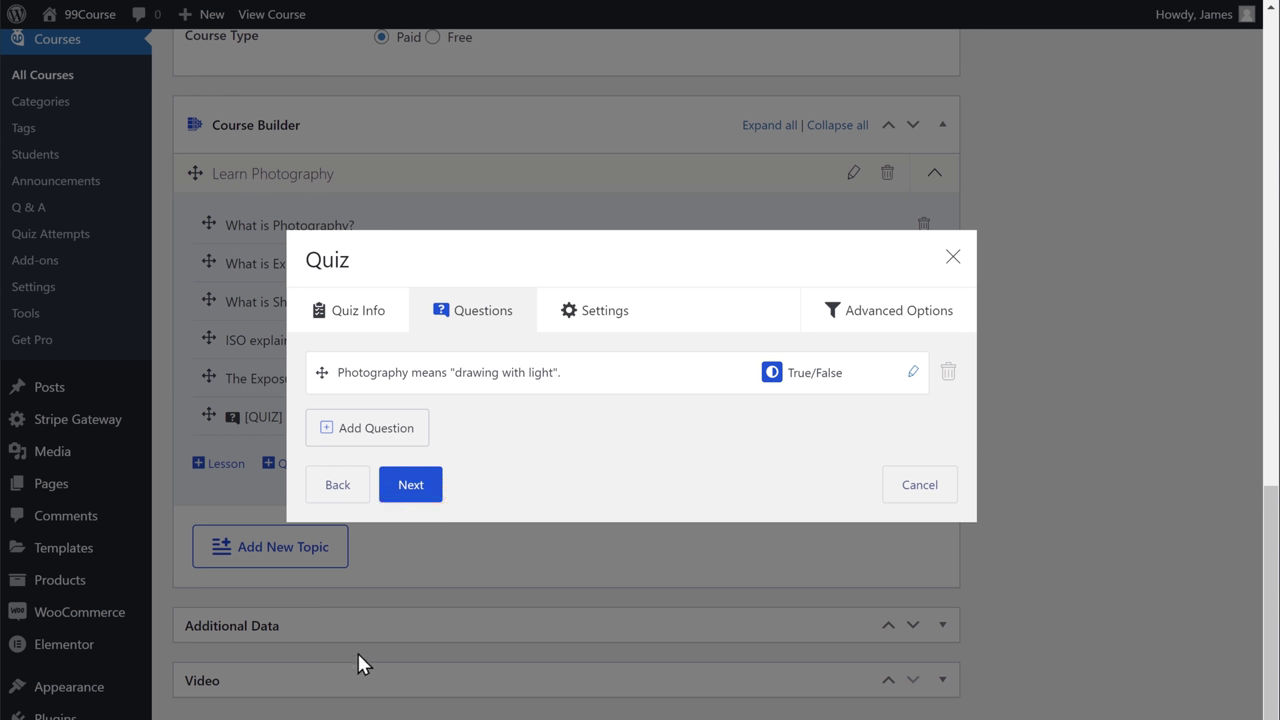
Save the Photography quiz with 10 attempts allowed and an 80% passing grade
{"action": "left_click", "coordinate": [410, 496]}
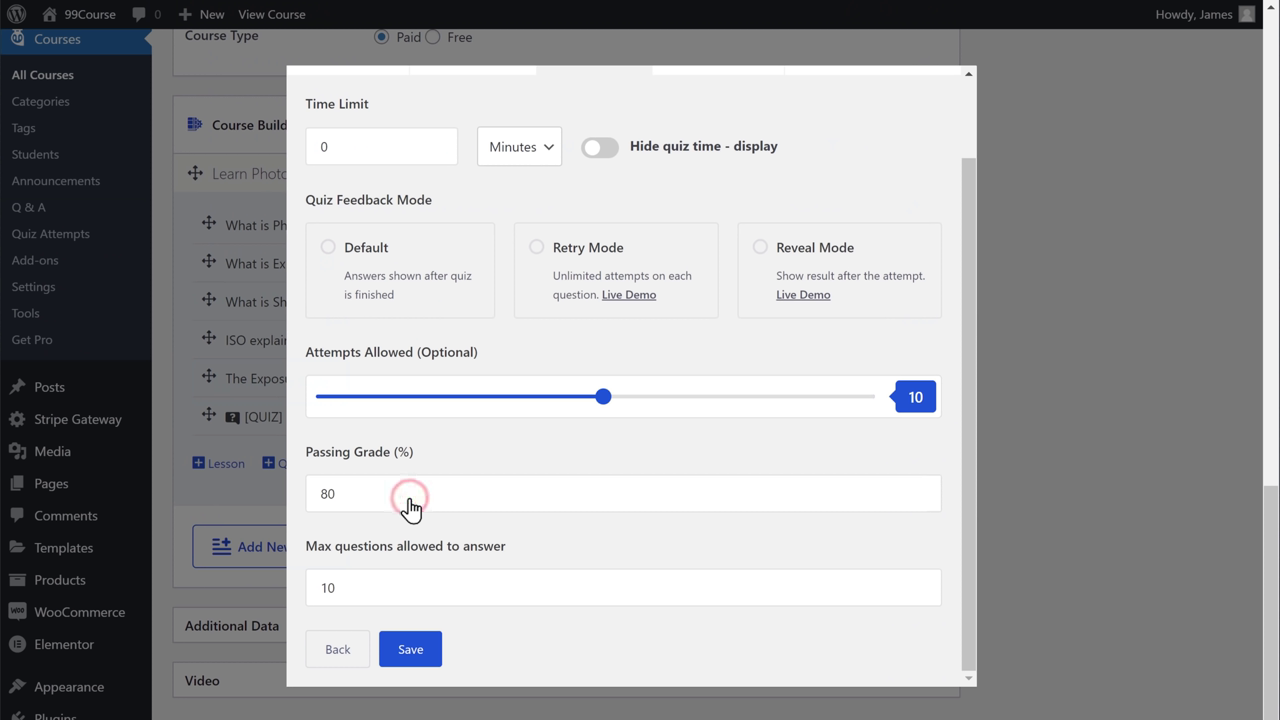
{"action": "left_click", "coordinate": [410, 649]}
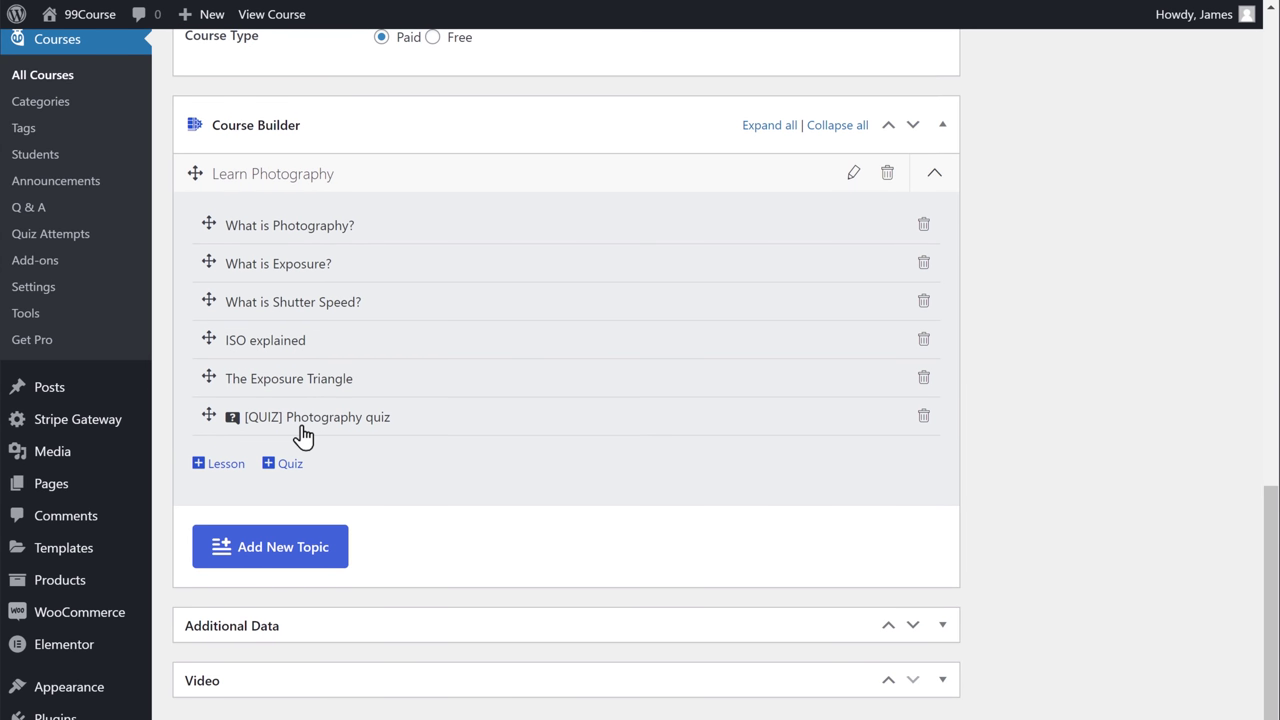
Move the Photography quiz directly below What is Photography? and update the course
{"action": "left_click_drag", "start_coordinate": [302, 432], "coordinate": [306, 278]}
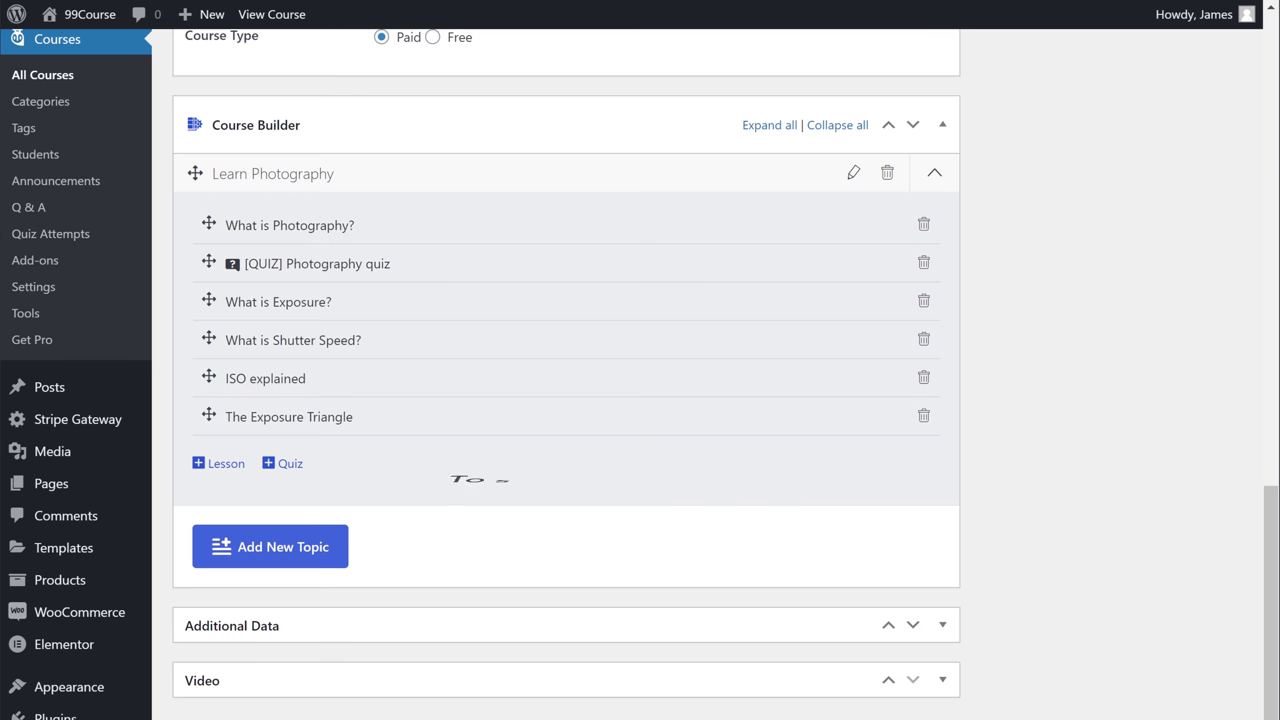
{"action": "scroll", "coordinate": [311, 279], "scroll_direction": "up", "scroll_amount": 10}
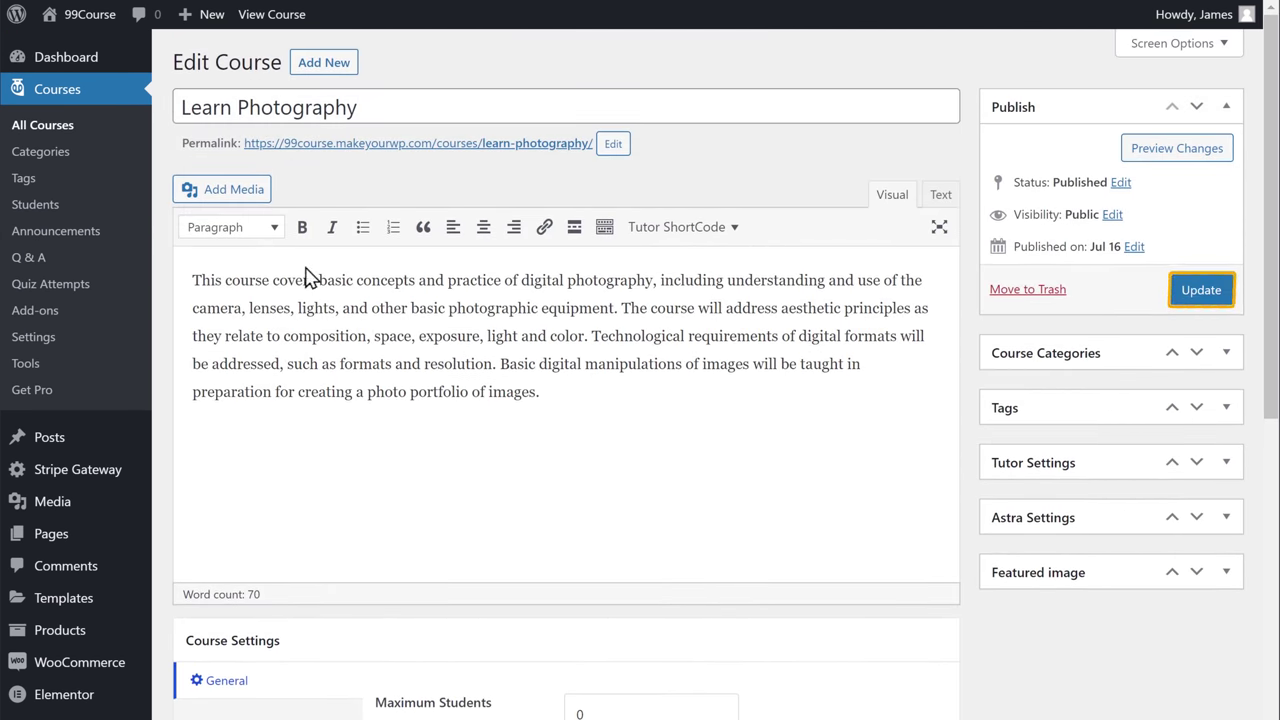
{"action": "left_click", "coordinate": [1200, 300]}
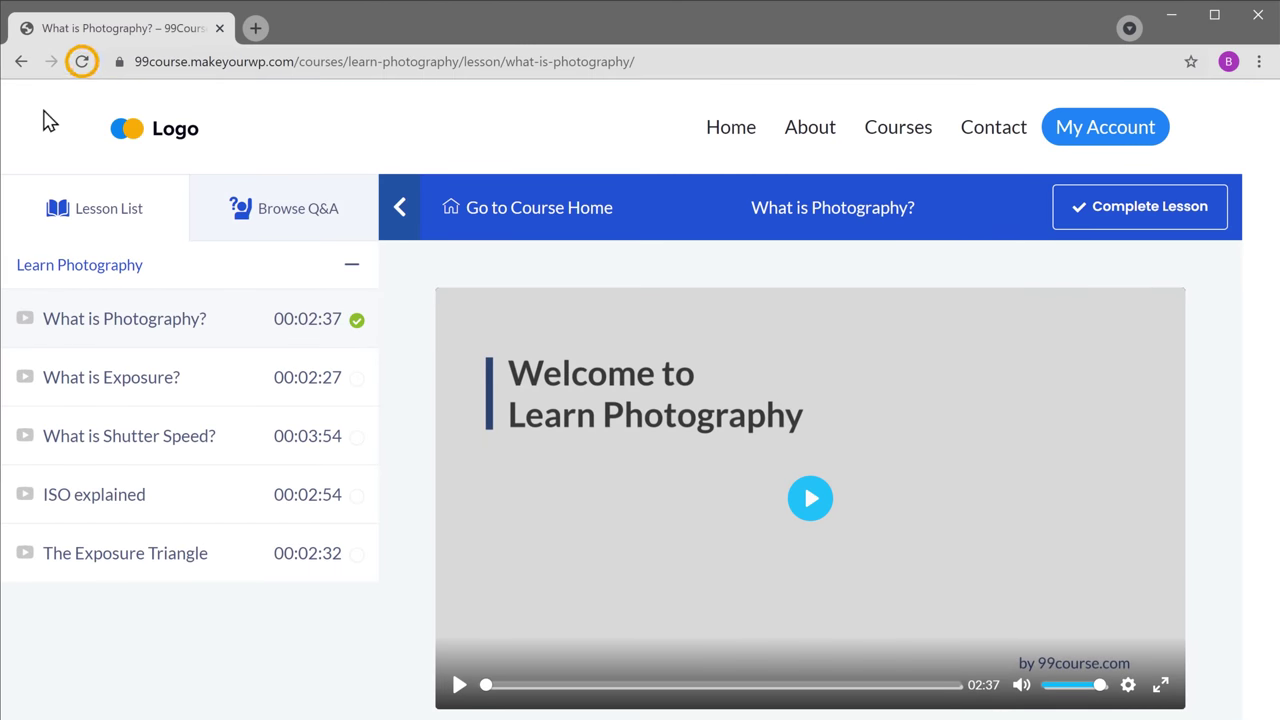
As the student, start the Photography quiz, answer True, and submit it
{"action": "left_click", "coordinate": [84, 63]}
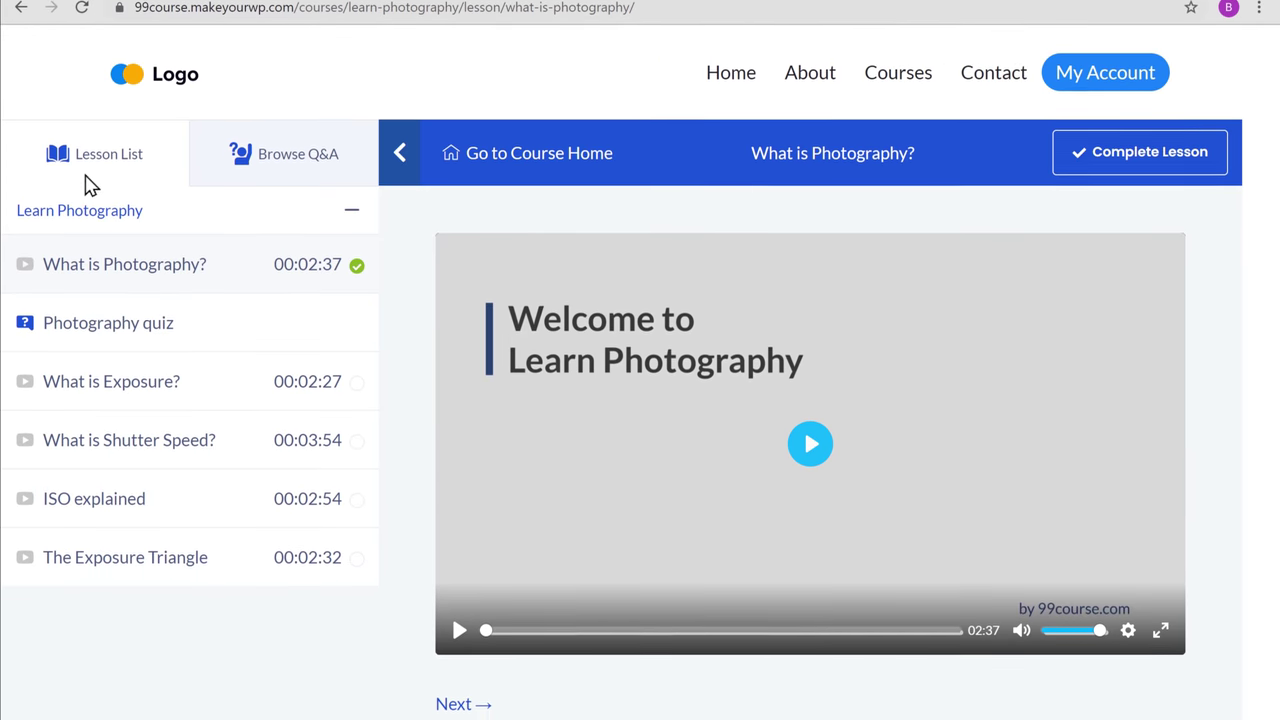
{"action": "left_click", "coordinate": [93, 320]}
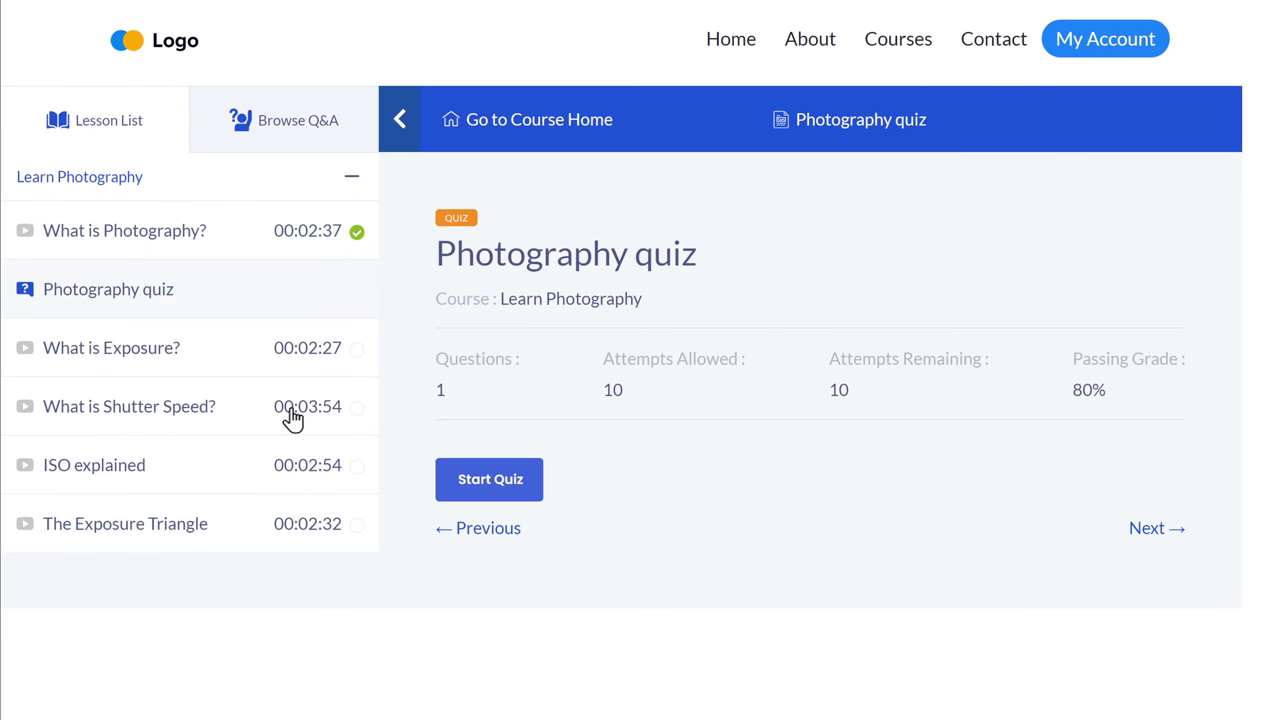
{"action": "left_click", "coordinate": [486, 495]}
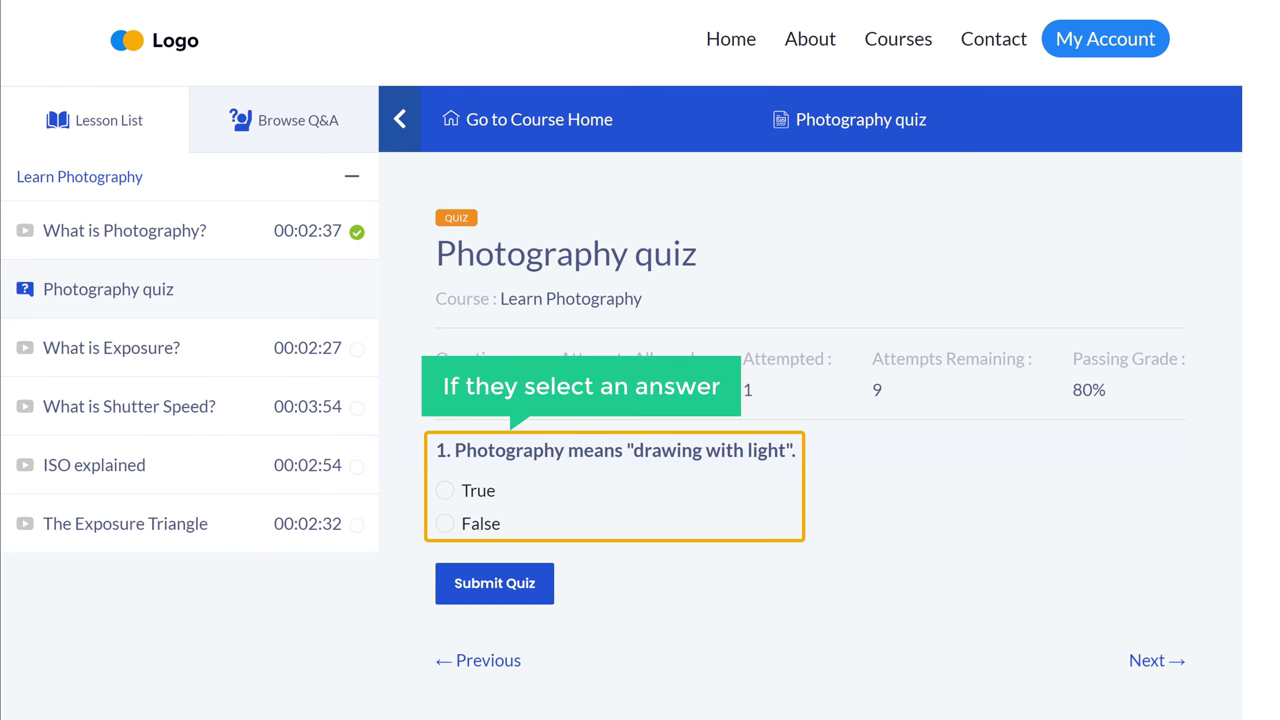
{"action": "left_click", "coordinate": [444, 491]}
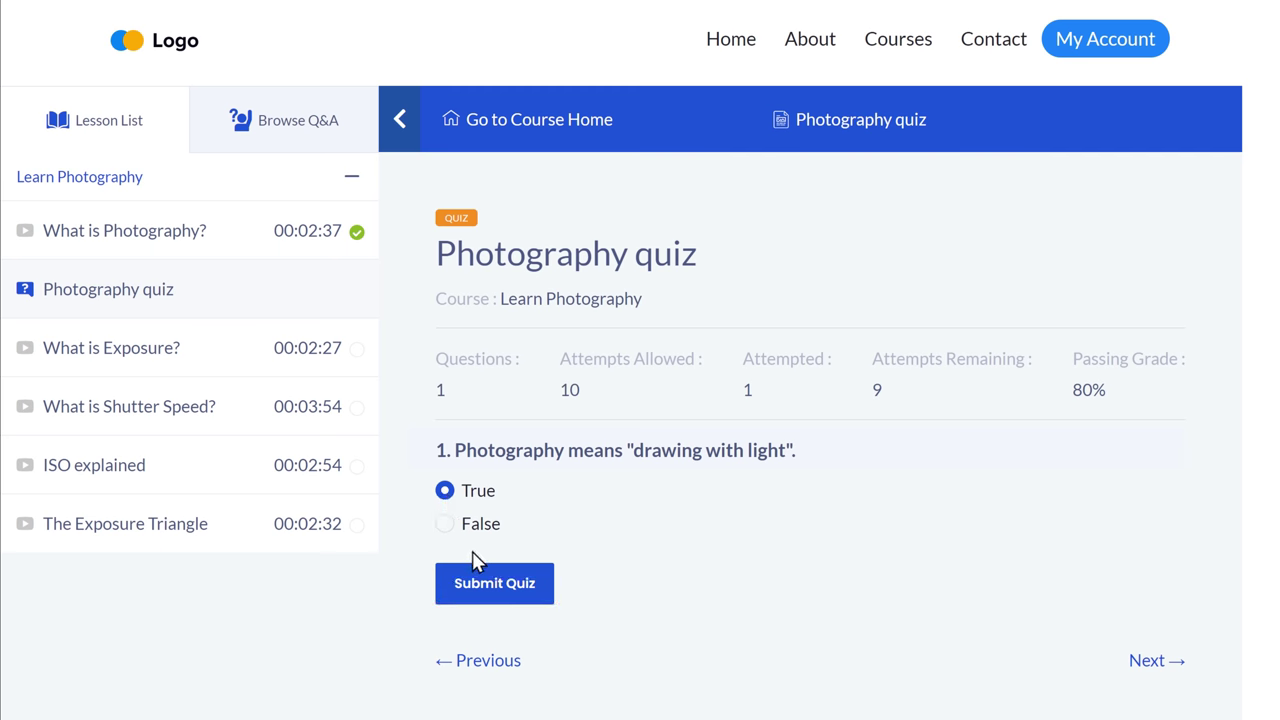
{"action": "left_click", "coordinate": [500, 600]}
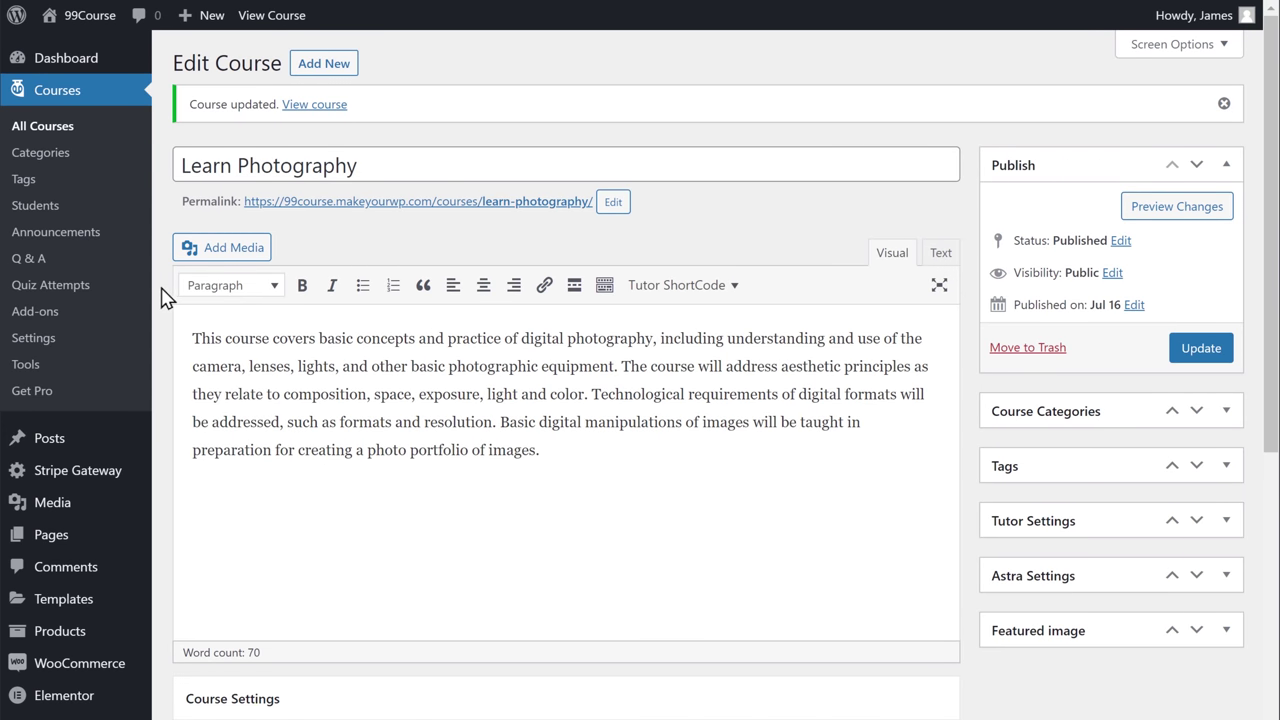
Review the student's Photography quiz attempt in Quiz Attempts, showing Pass with 1.00 out of 1.00
{"action": "left_click", "coordinate": [44, 296]}
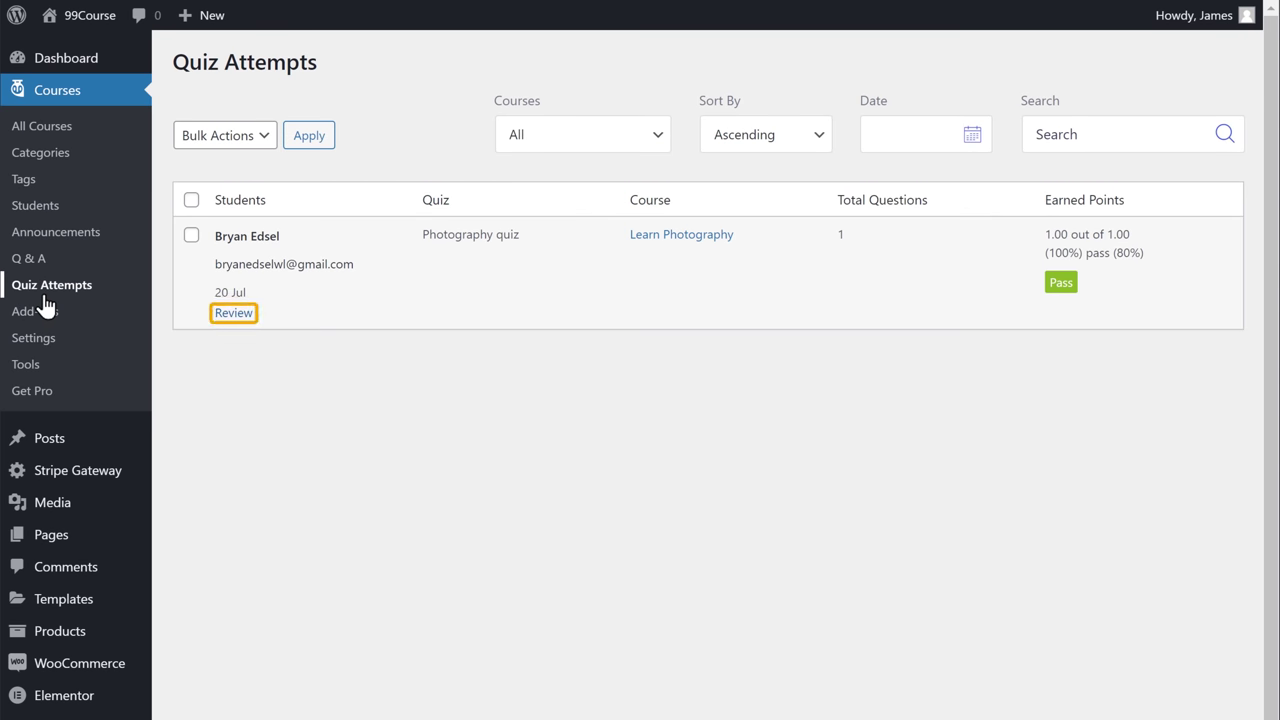
{"action": "left_click", "coordinate": [231, 314]}
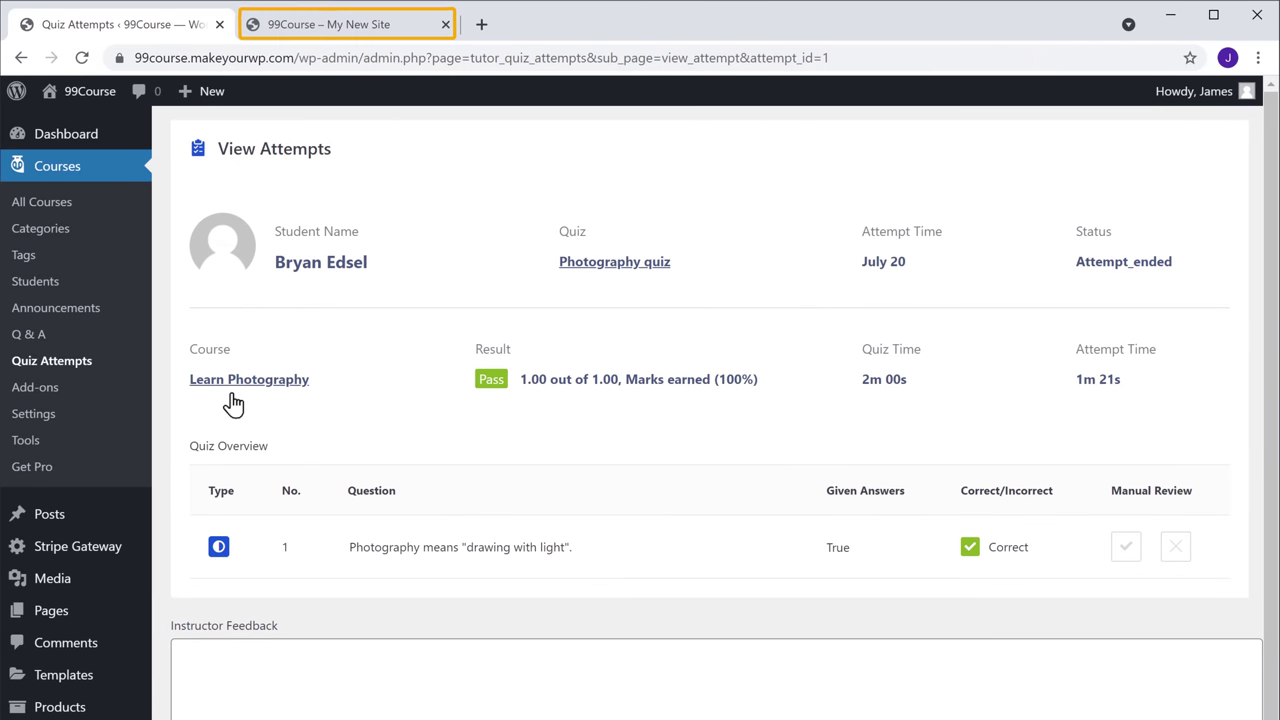
{"action": "left_click", "coordinate": [321, 36]}
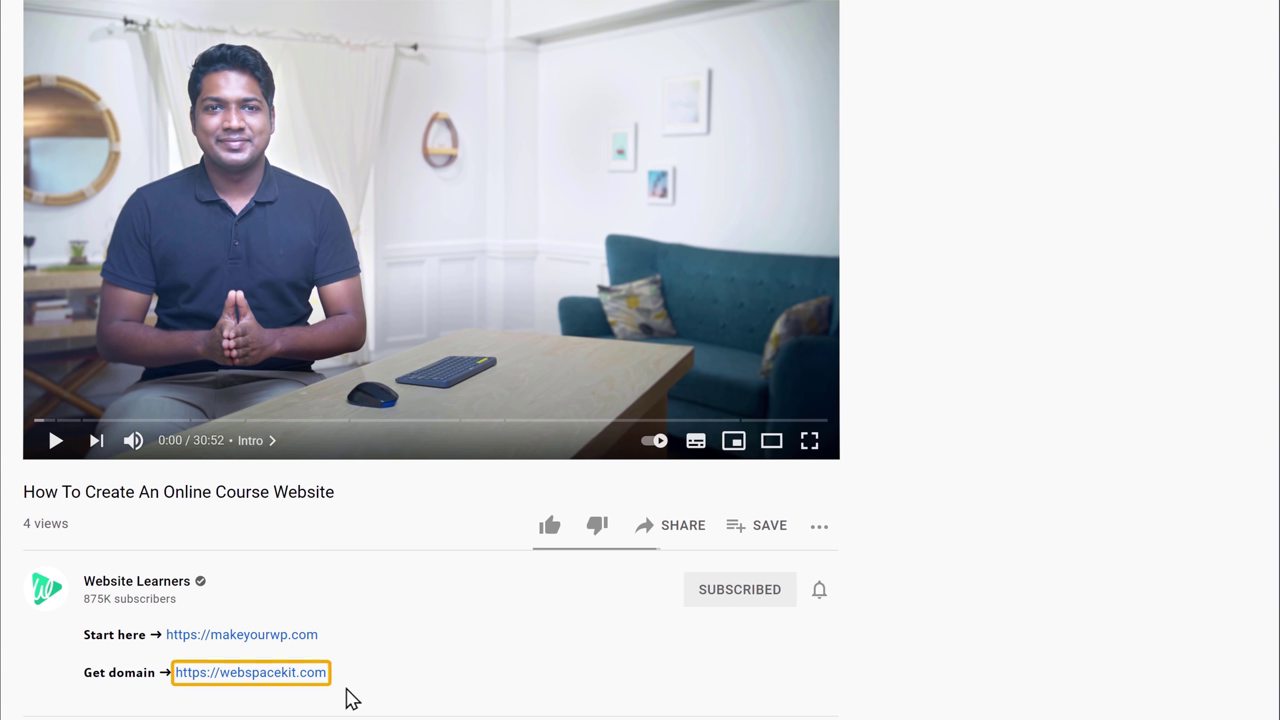
On webspacekit.com, search for 99course.com and check that it is available
{"action": "left_click", "coordinate": [246, 676]}
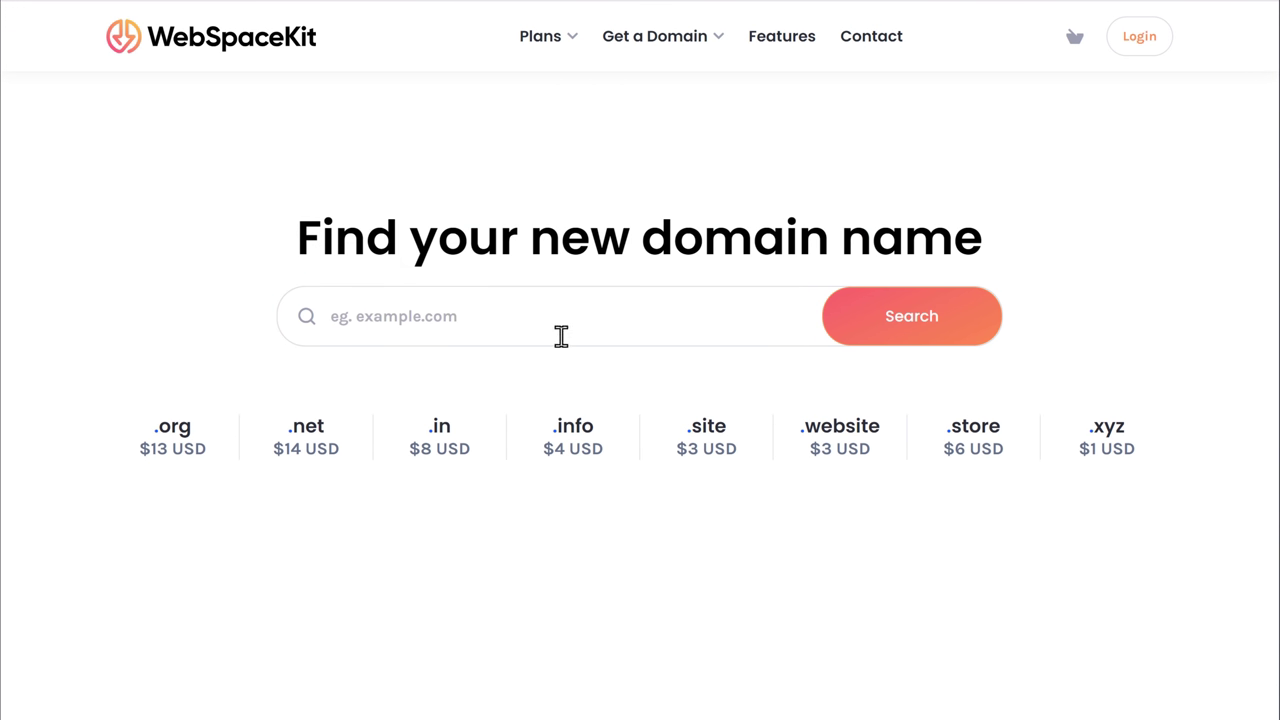
{"action": "type", "text": "99course.com"}
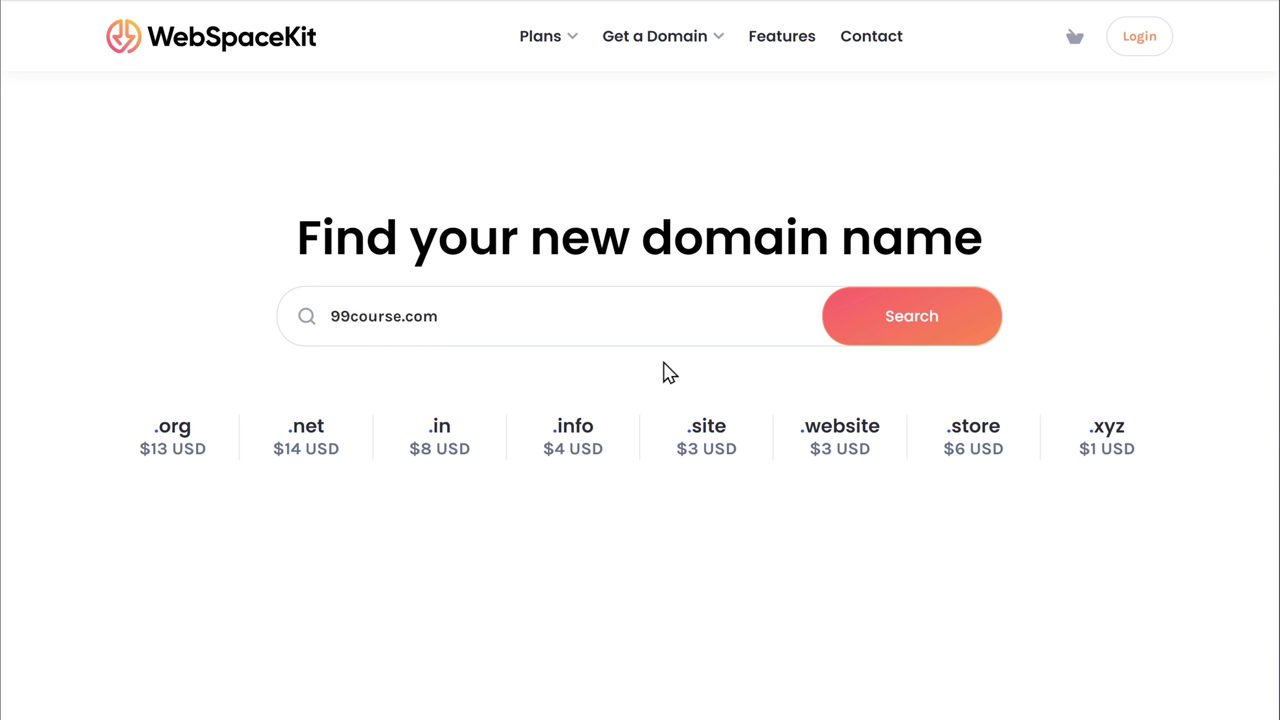
{"action": "key", "text": "Tab"}
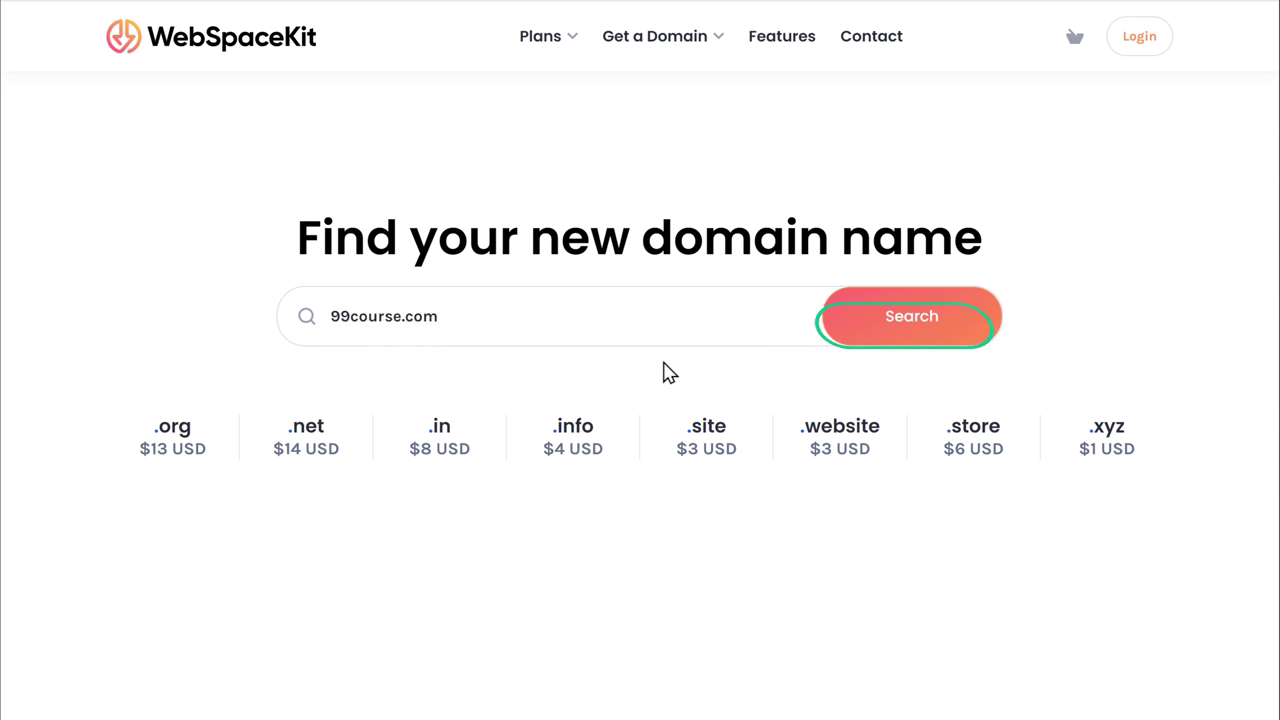
{"action": "left_click", "coordinate": [914, 330]}
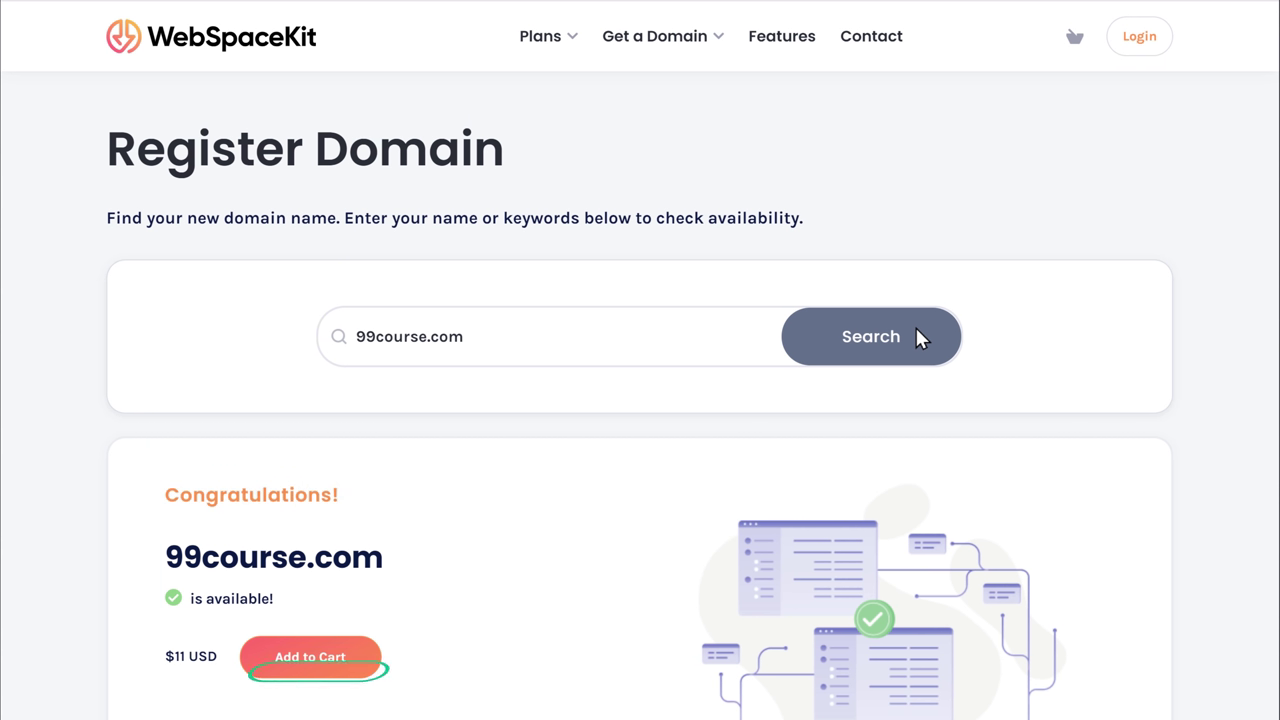
Add 99course.com to the cart and skip the hosting plan to reach the $11 checkout
{"action": "scroll", "coordinate": [606, 485], "scroll_direction": "down", "scroll_amount": 1}
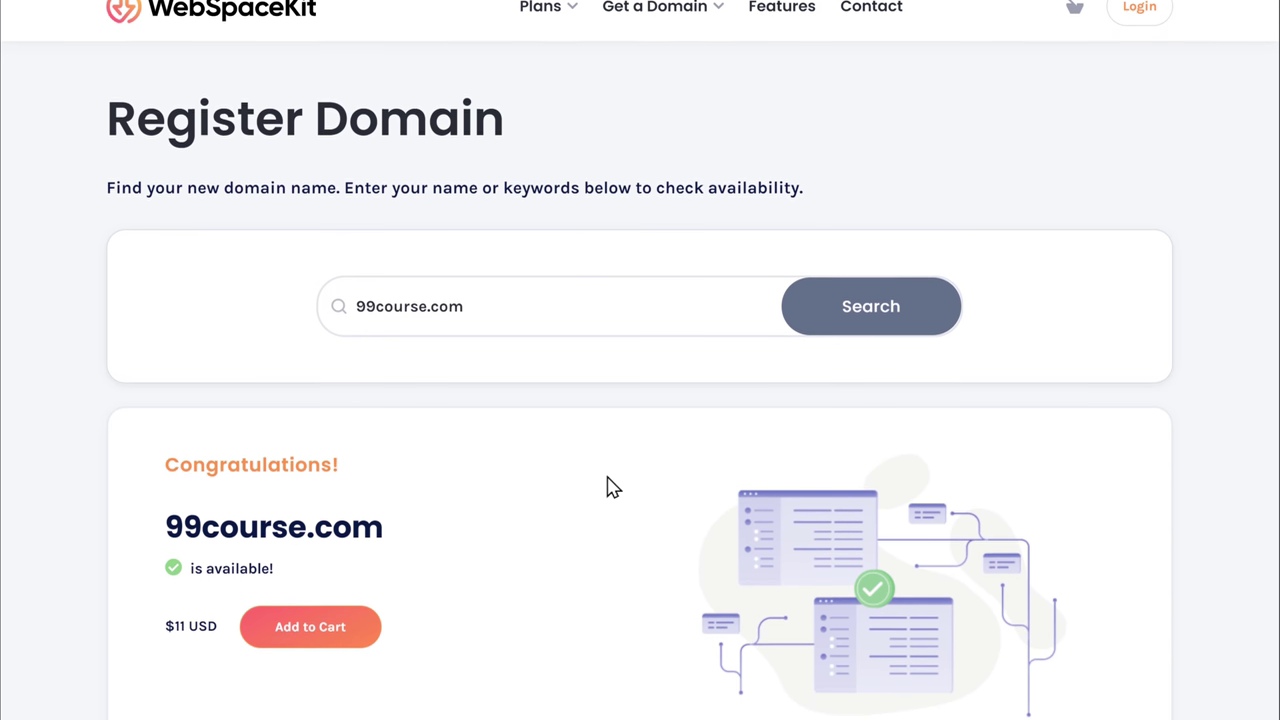
{"action": "left_click", "coordinate": [308, 592]}
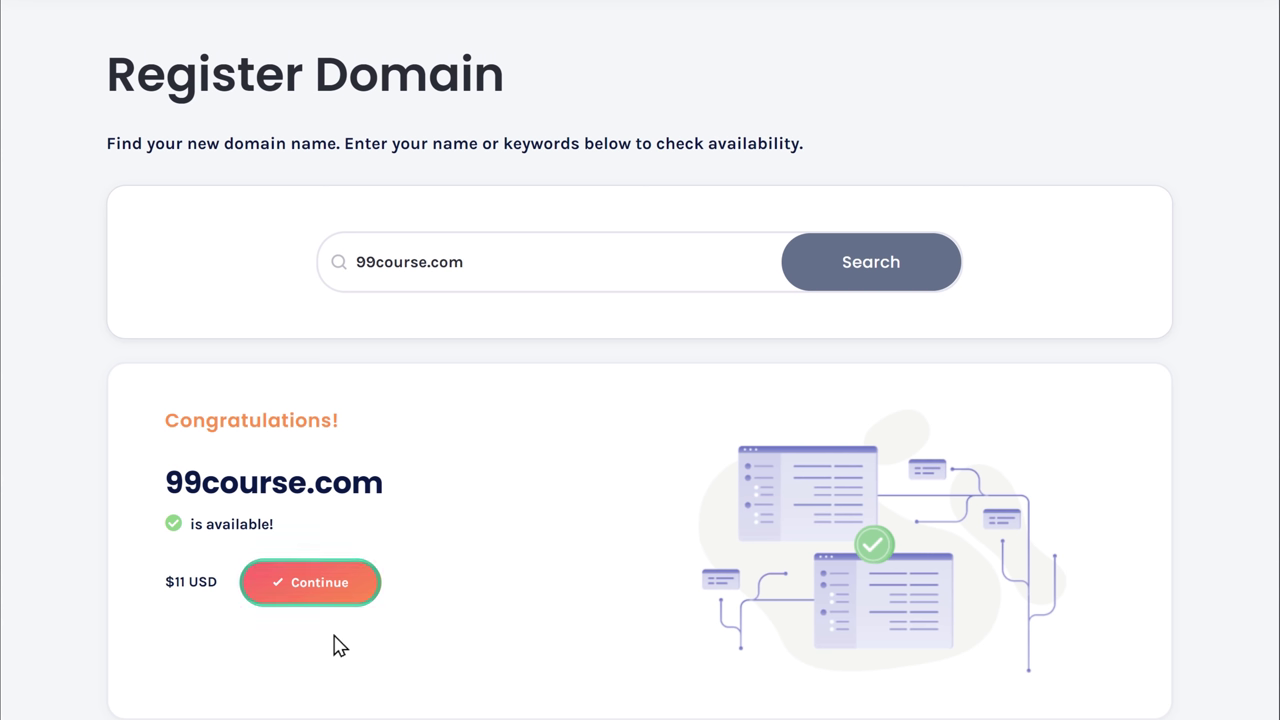
{"action": "left_click", "coordinate": [313, 598]}
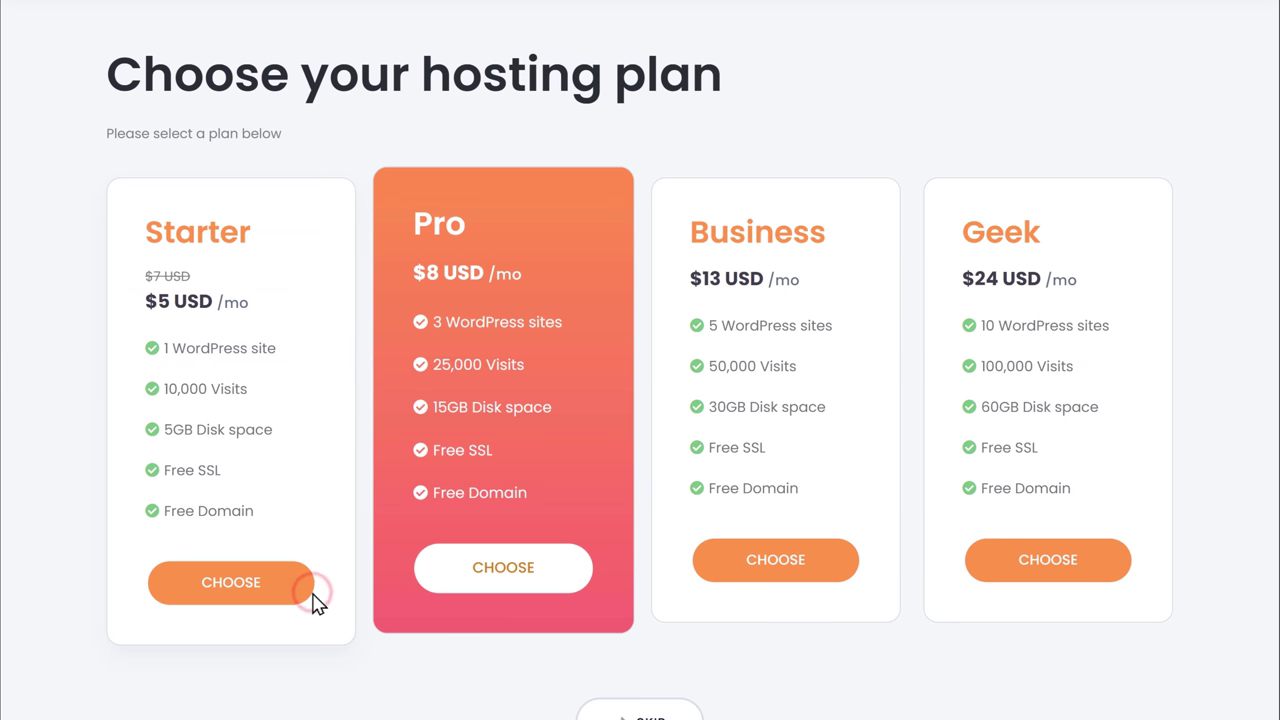
{"action": "scroll", "coordinate": [314, 580], "scroll_direction": "down", "scroll_amount": 1}
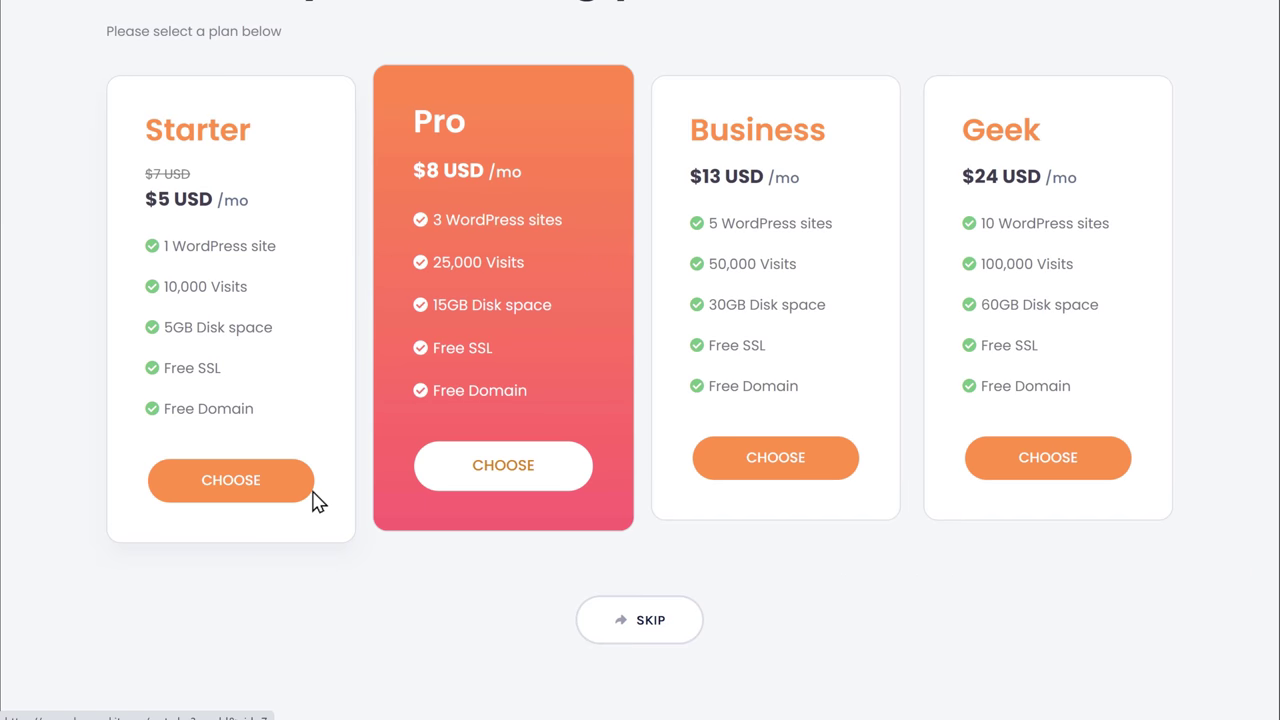
{"action": "left_click", "coordinate": [643, 632]}
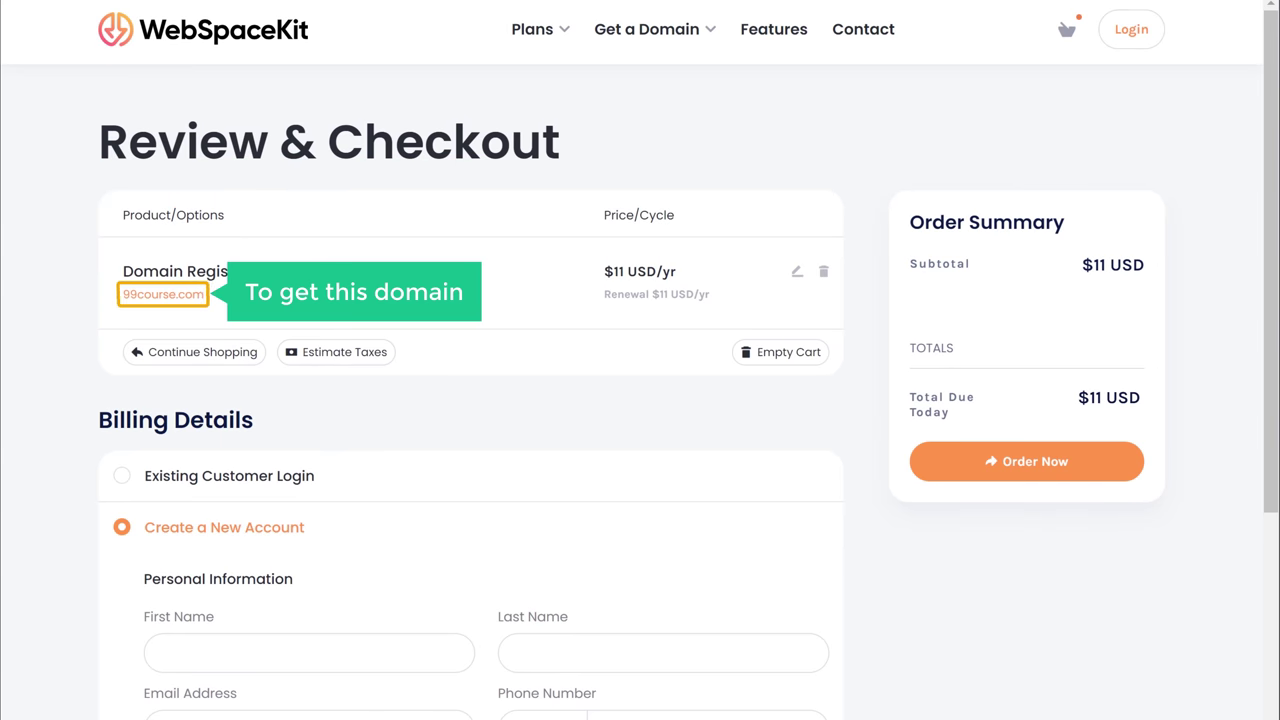
Fill in the new account's billing details, starting with the first name
{"action": "scroll", "coordinate": [640, 400], "scroll_direction": "down", "scroll_amount": 4}
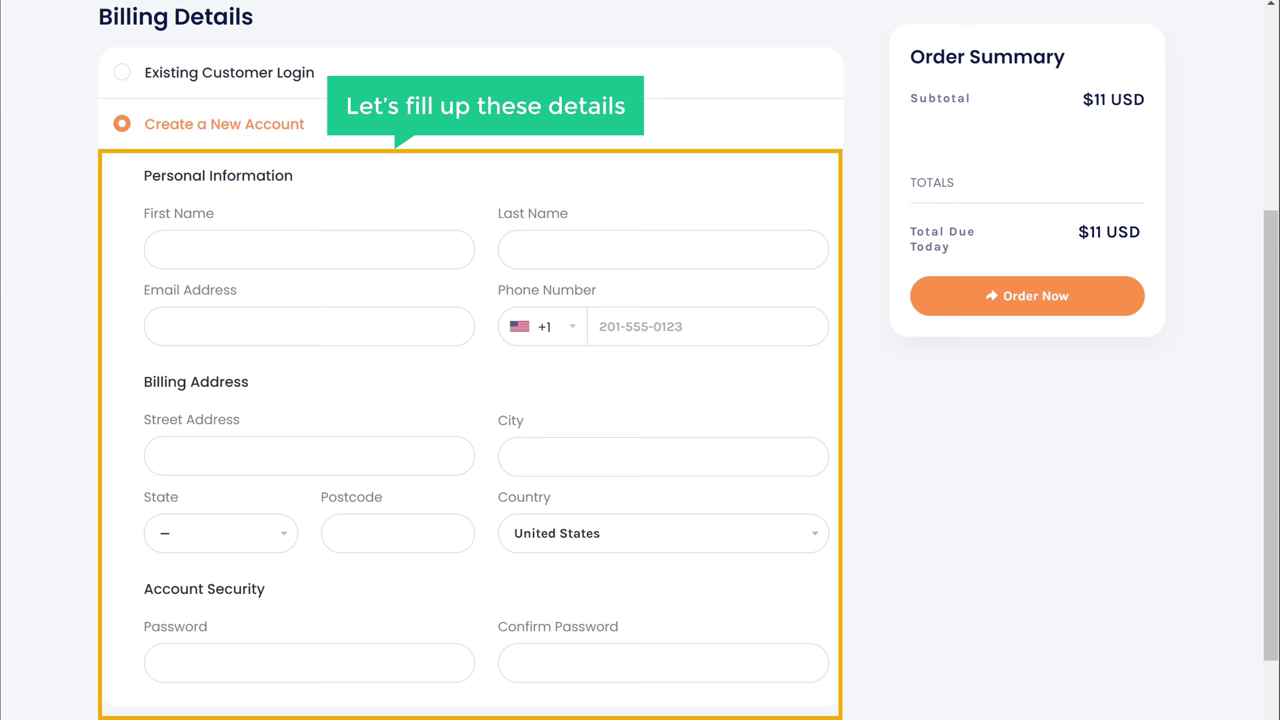
{"action": "left_click", "coordinate": [263, 250]}
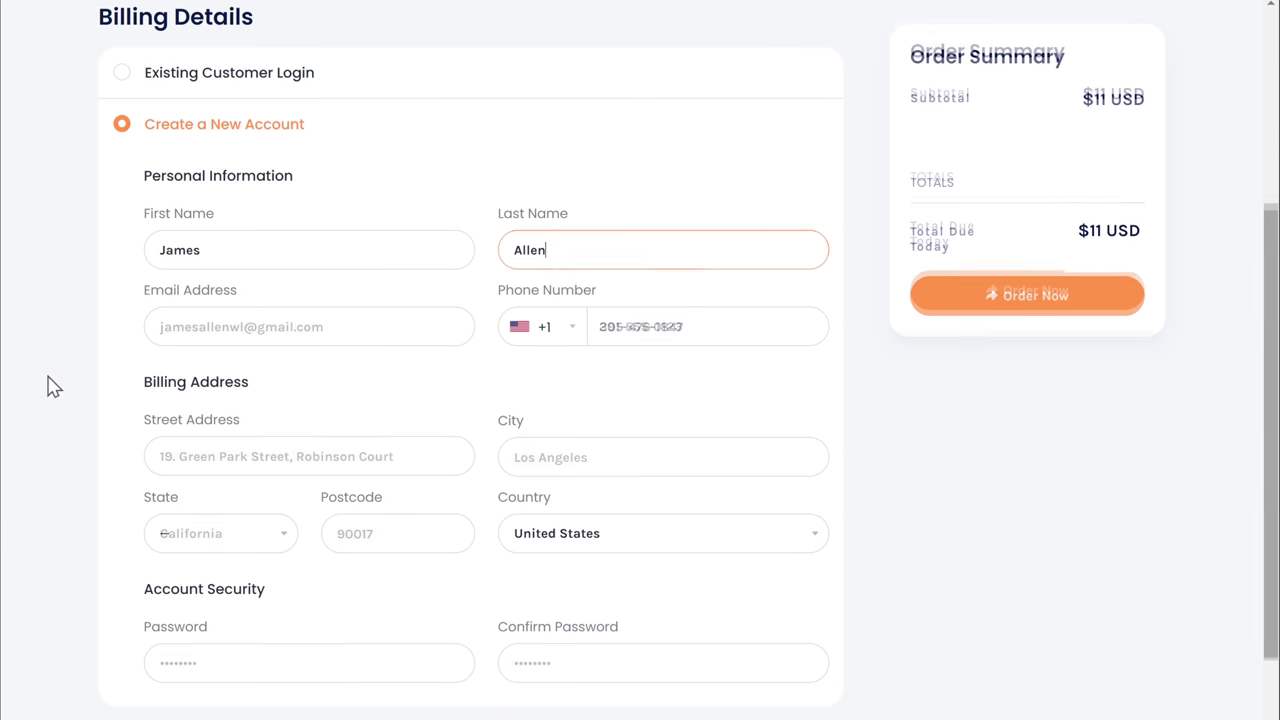
{"action": "scroll", "coordinate": [470, 400], "scroll_direction": "down", "scroll_amount": 4}
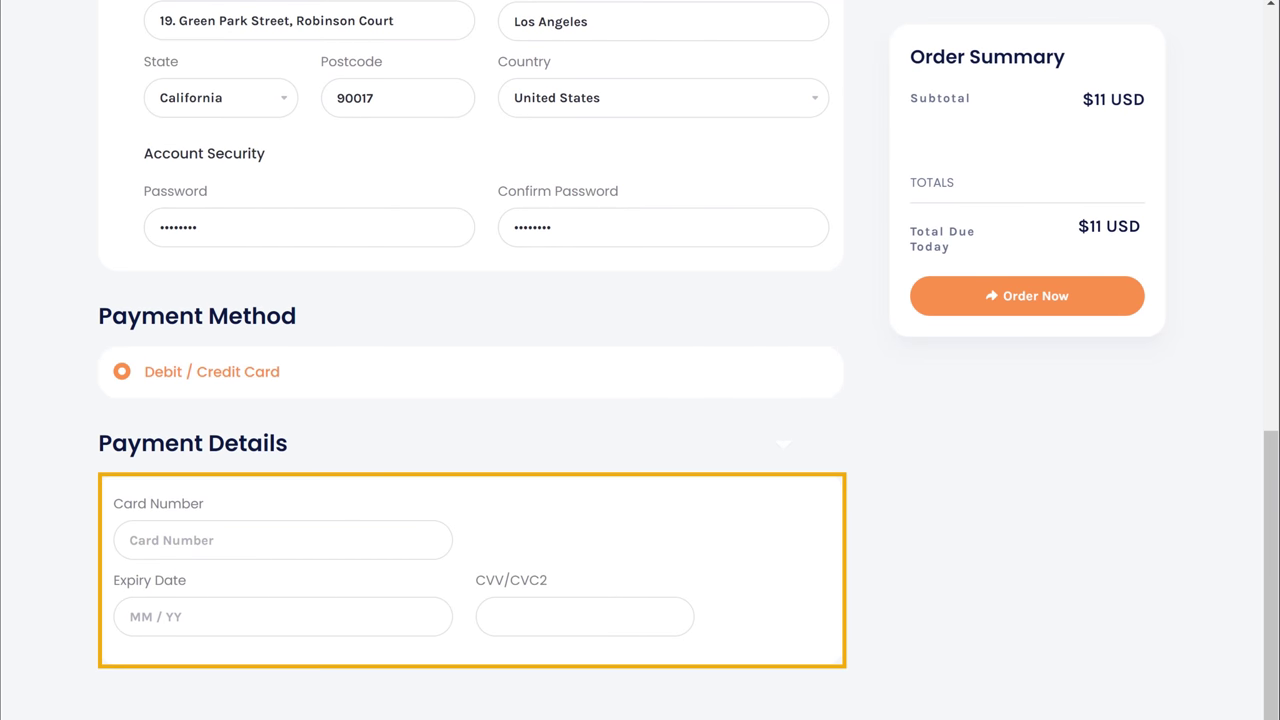
Enter the card number, expiry date and security code, then place the $11 order
{"action": "left_click", "coordinate": [222, 540]}
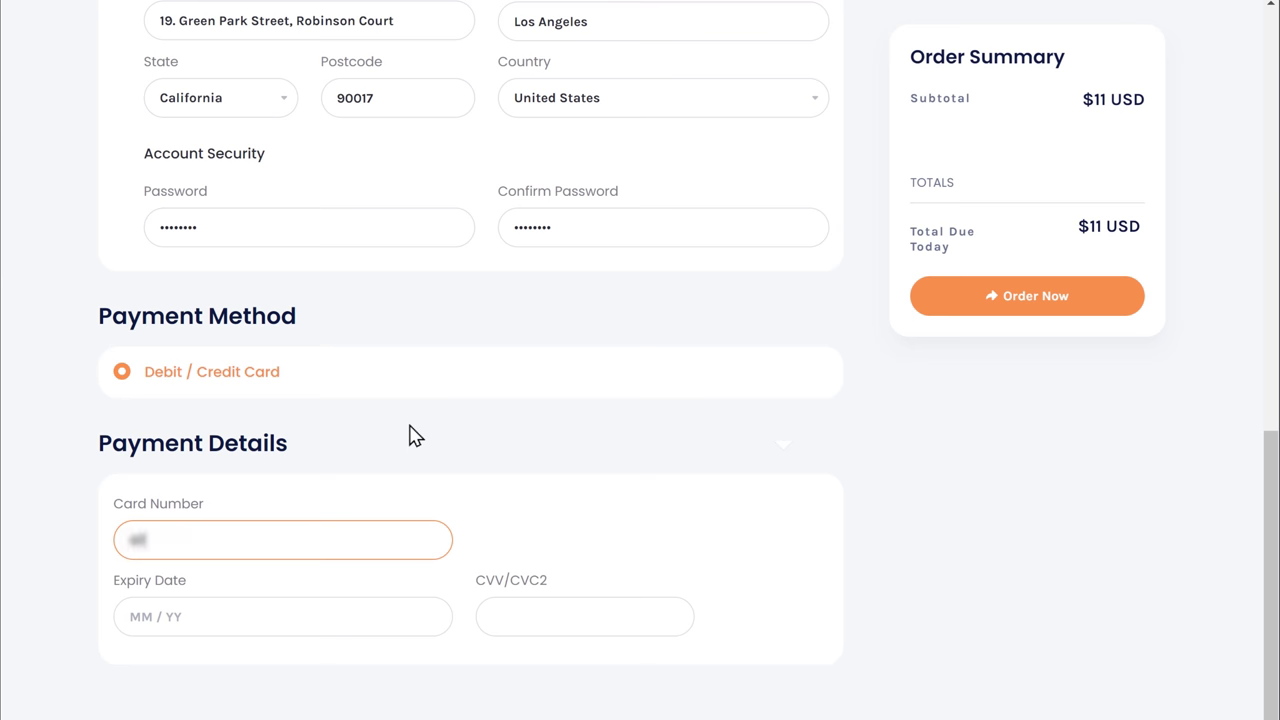
{"action": "key", "text": "Tab"}
{"action": "key", "text": "Tab"}
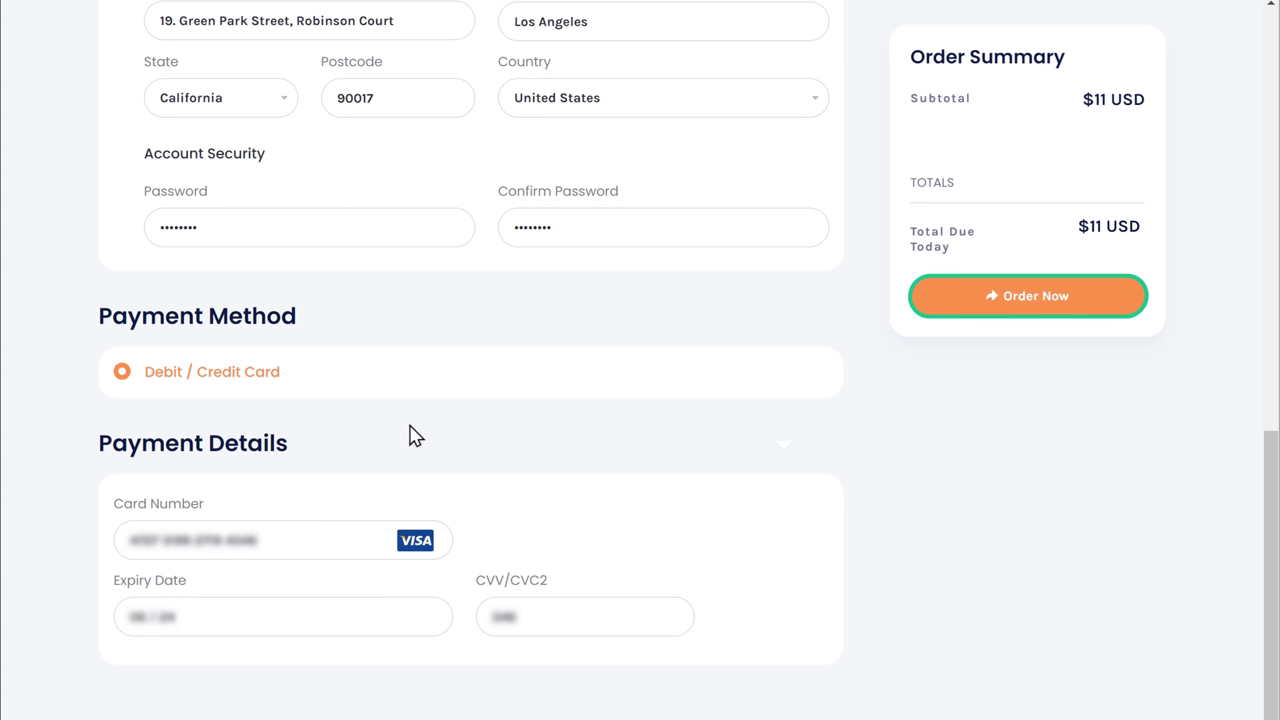
{"action": "left_click", "coordinate": [1033, 309]}
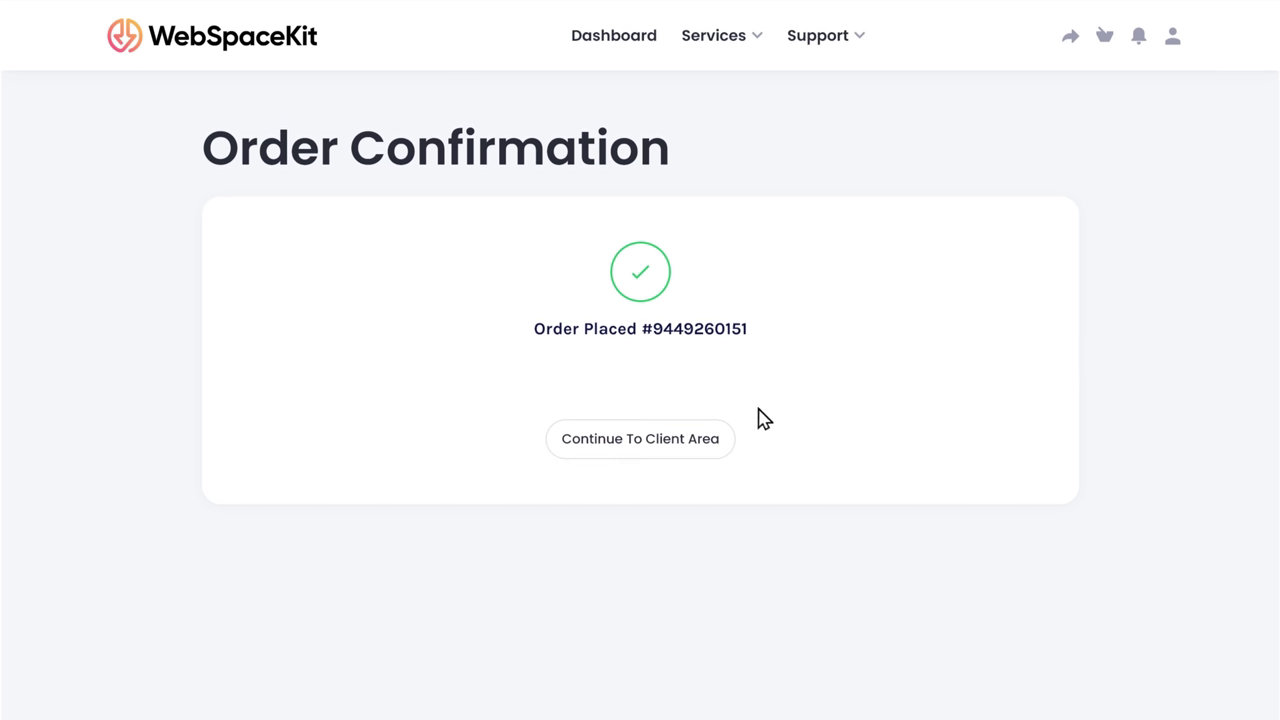
From the registrar's client area, open the 99Course site's Domains page in MakeYourWP and begin typing 99course.com
{"action": "left_click", "coordinate": [638, 450]}
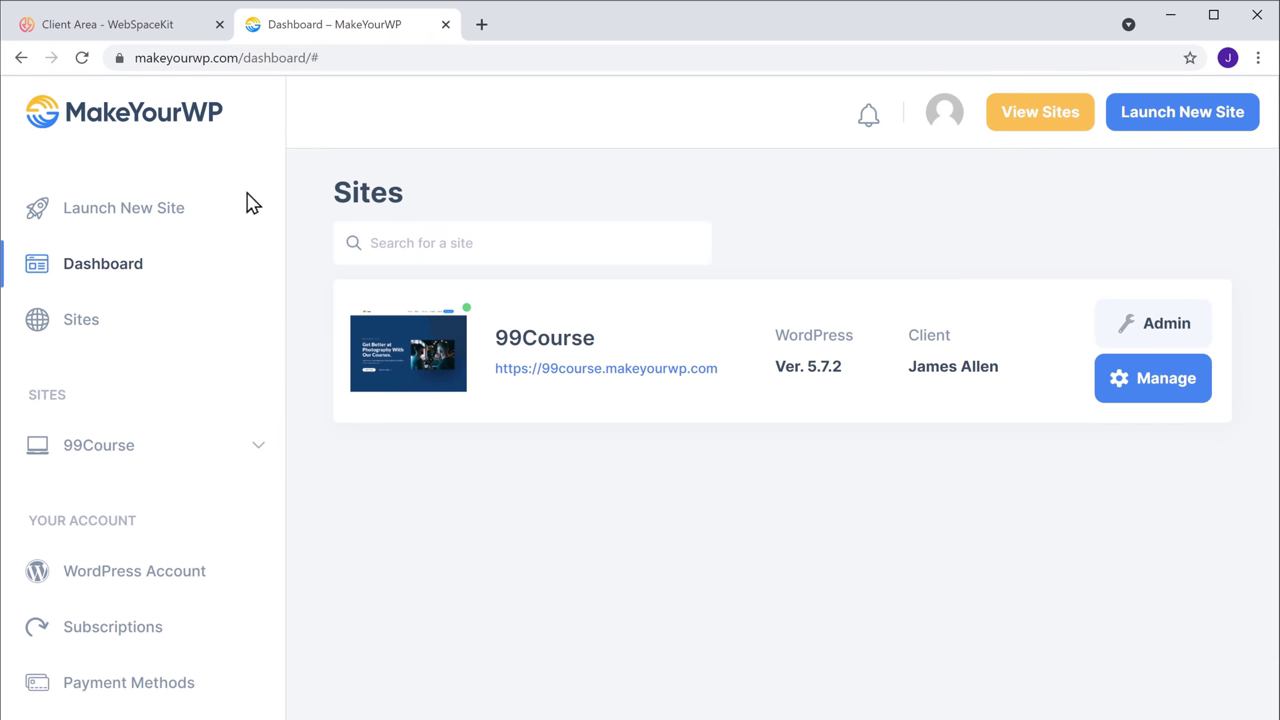
{"action": "left_click", "coordinate": [96, 466]}
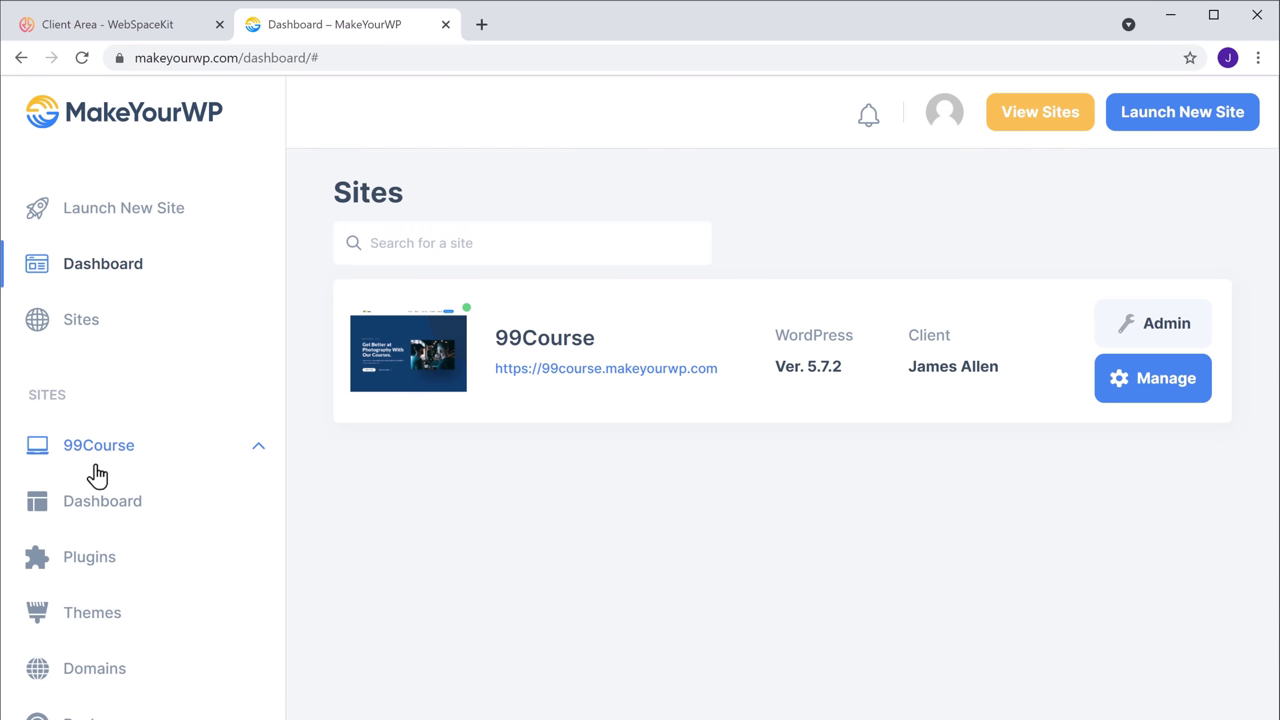
{"action": "left_click", "coordinate": [89, 617]}
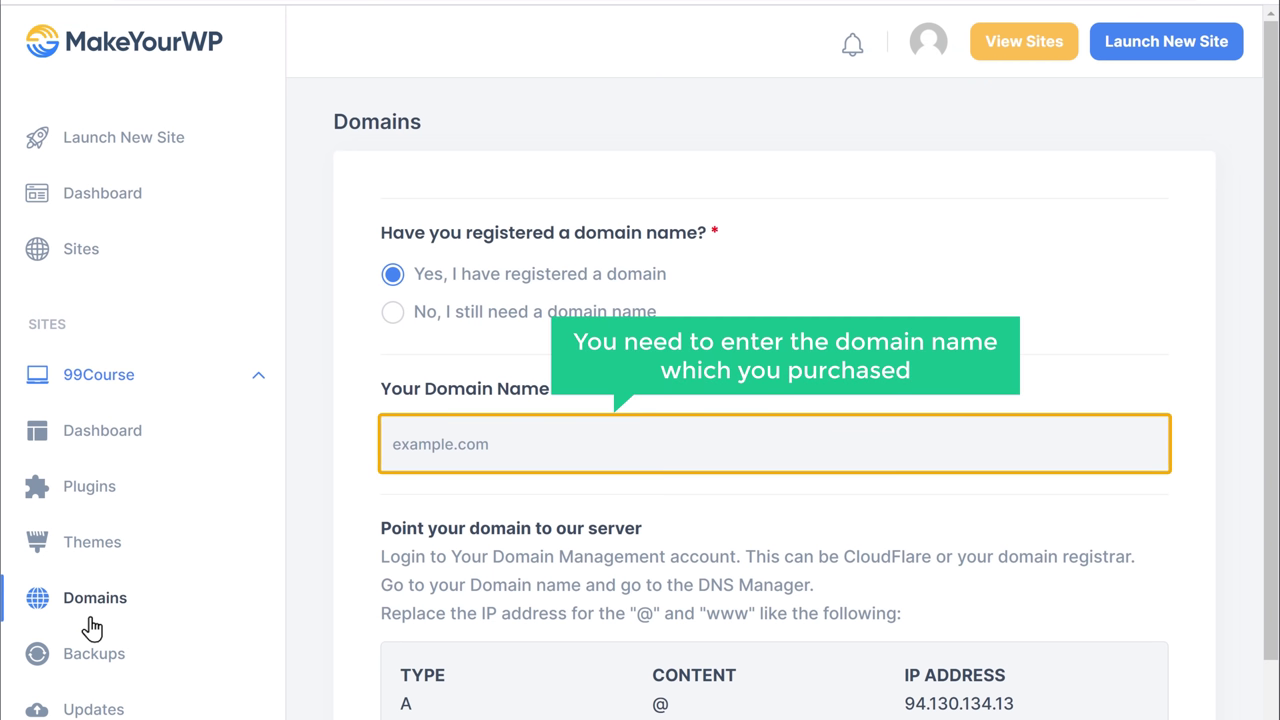
{"action": "left_click", "coordinate": [502, 445]}
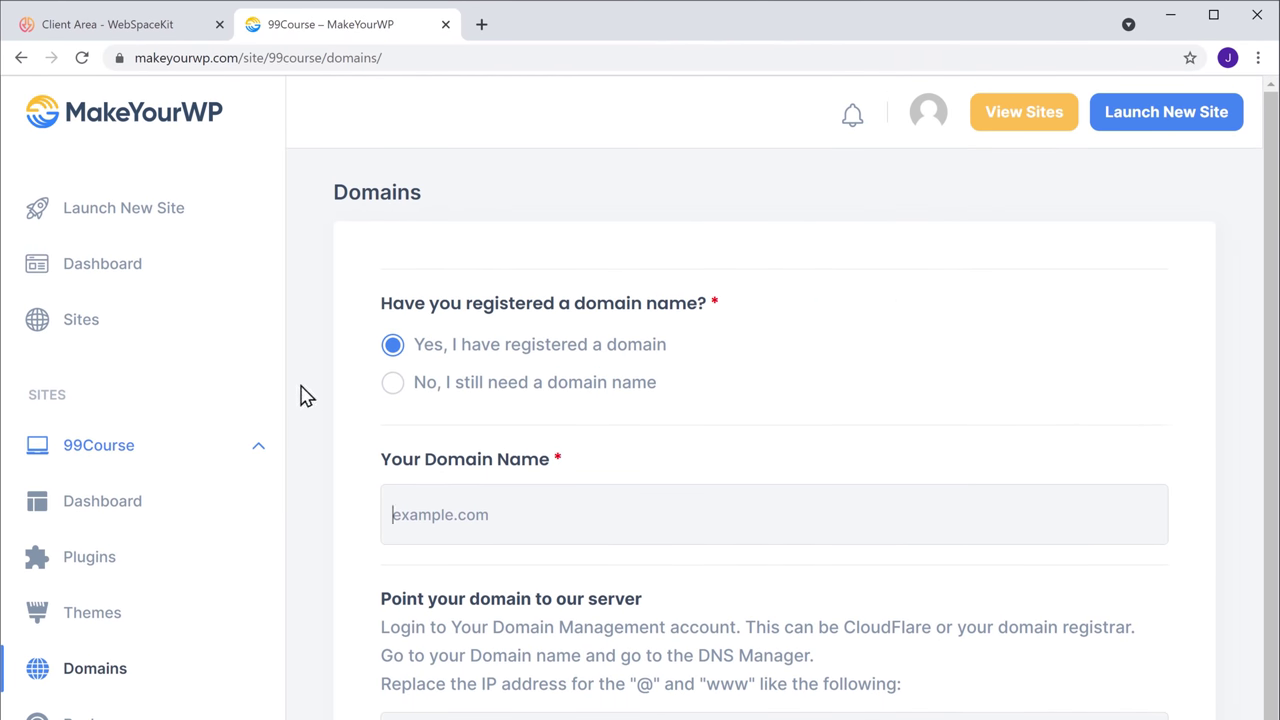
{"action": "type", "text": "99cour"}
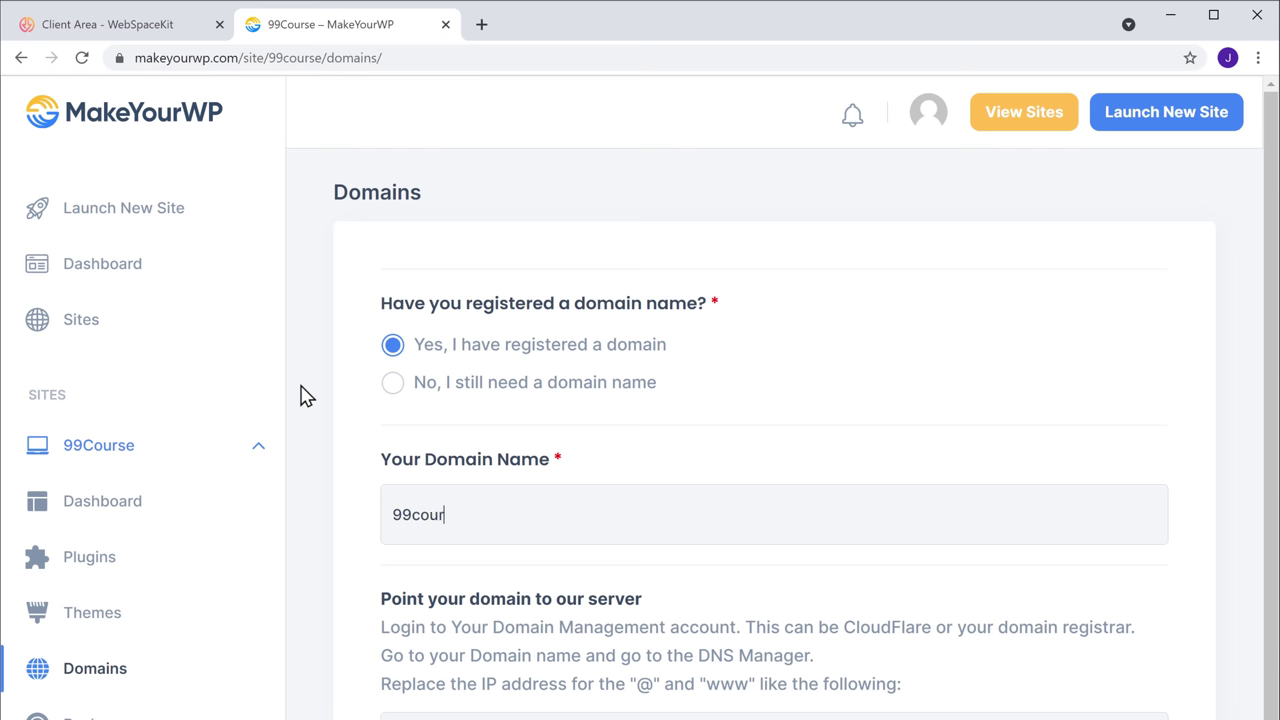
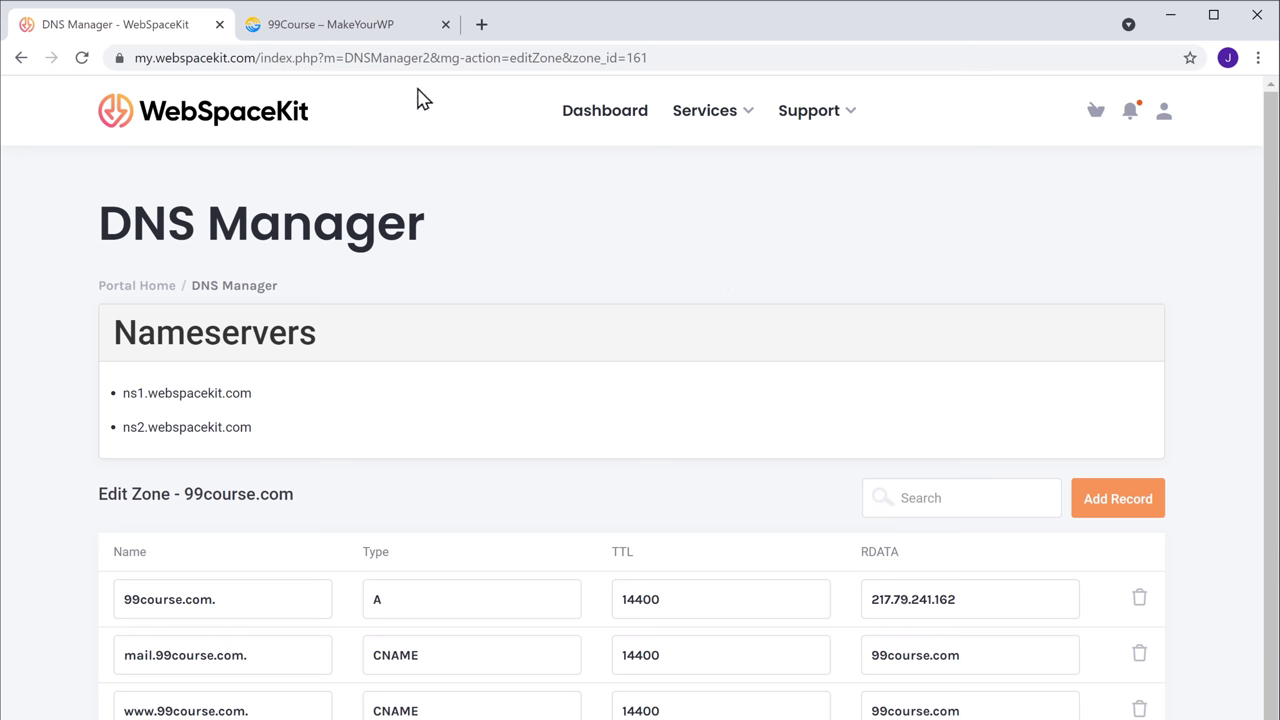
Copy MakeYourWP's server IP 94.130.134.13 for the 99course.com @ record
{"action": "left_click", "coordinate": [332, 38]}
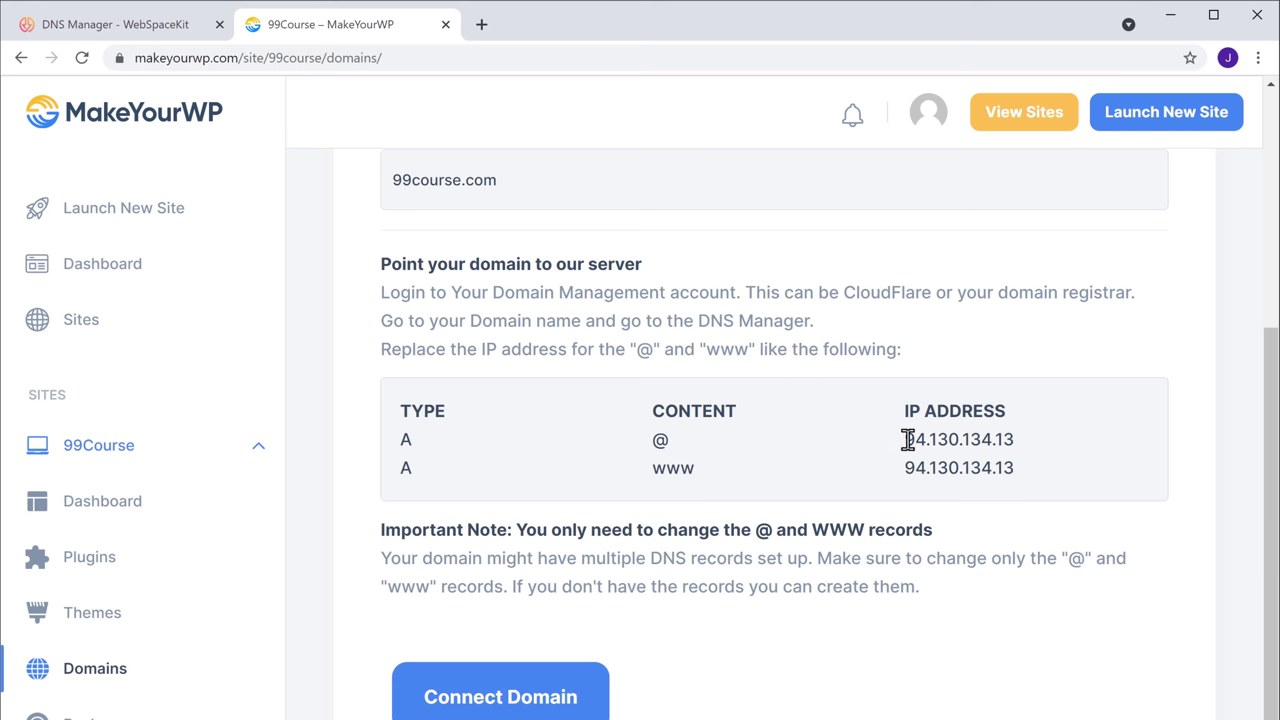
{"action": "left_click_drag", "start_coordinate": [905, 439], "coordinate": [1014, 441]}
{"action": "right_click", "coordinate": [1017, 447]}
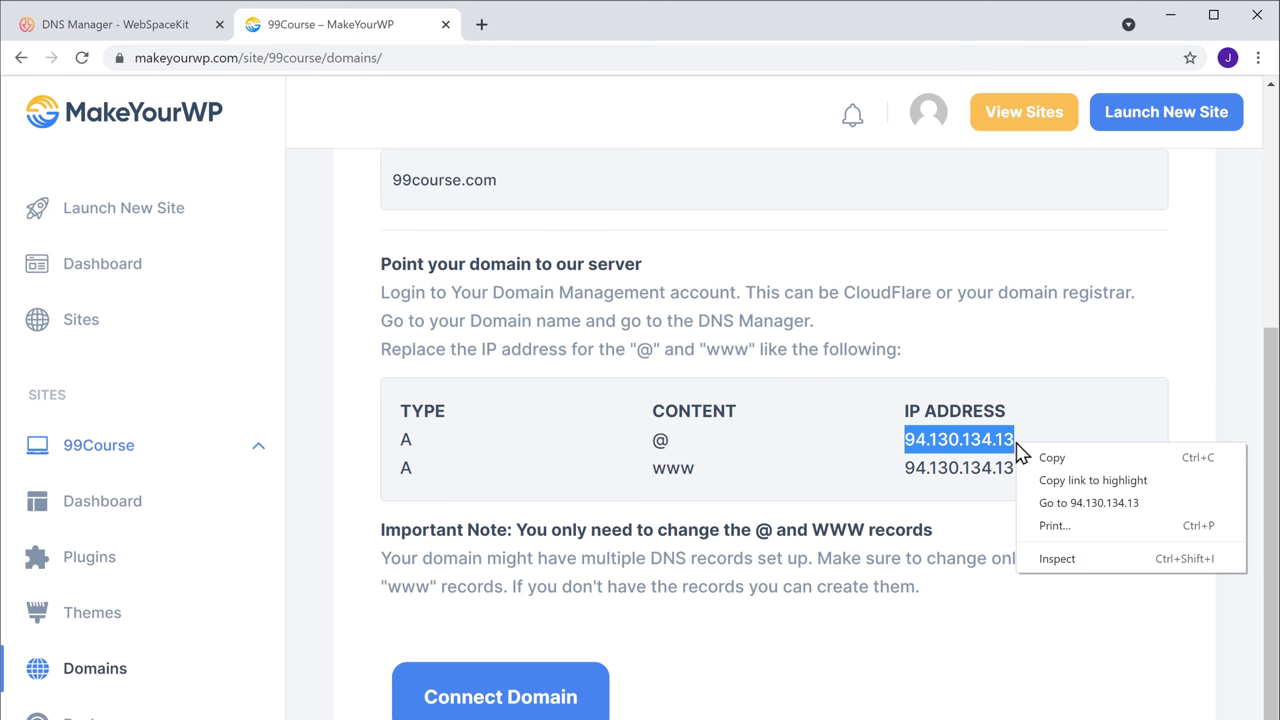
{"action": "left_click", "coordinate": [1053, 462]}
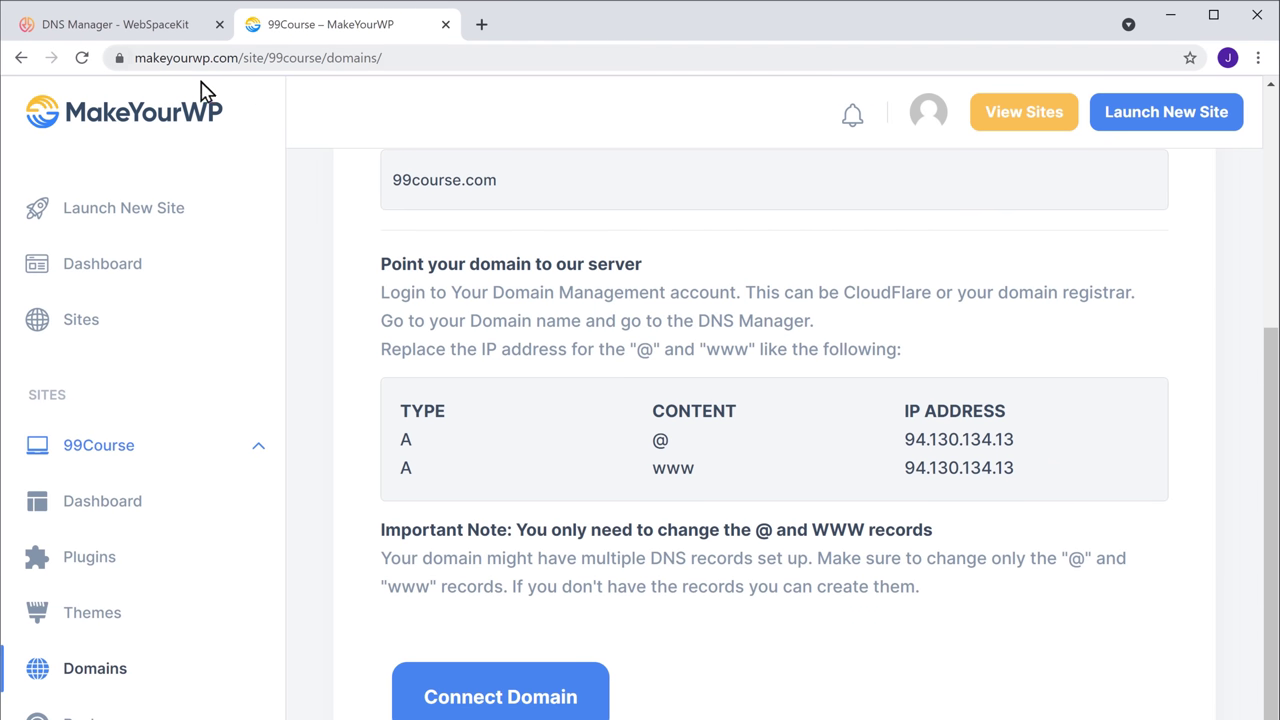
{"action": "left_click", "coordinate": [108, 44]}
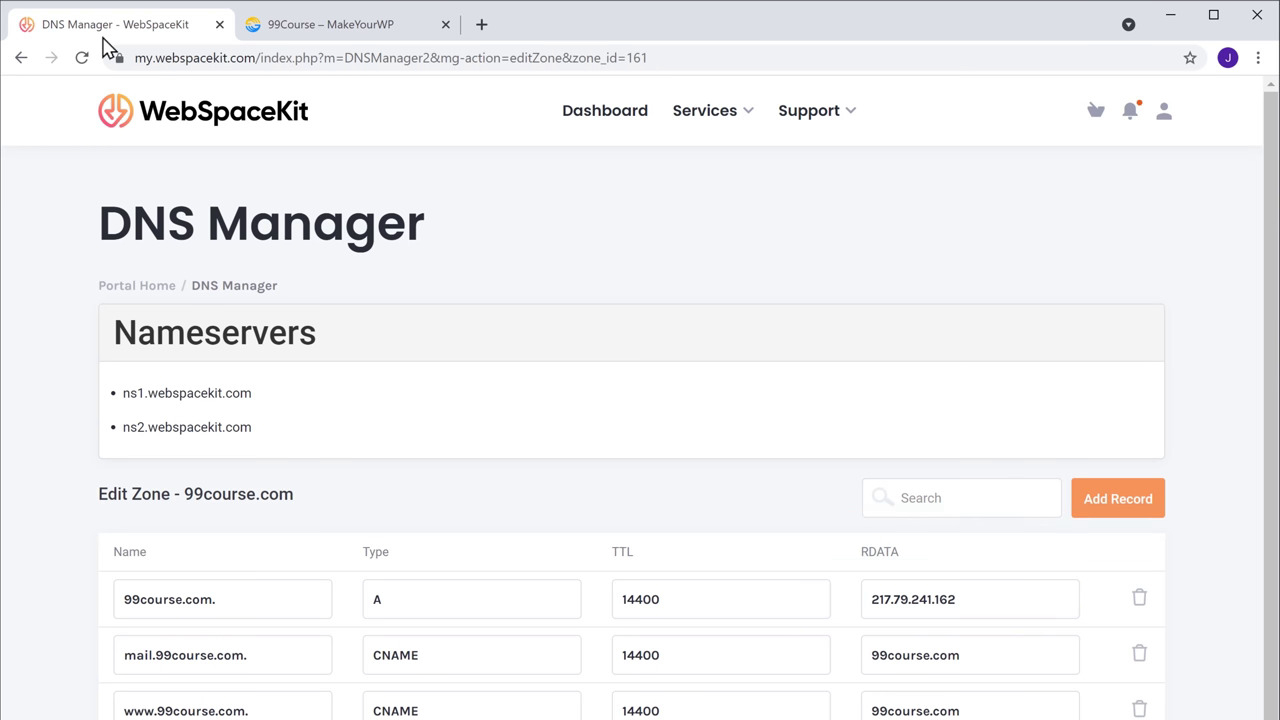
Replace the A record's 217.79.241.162 with 94.130.134.13 and save the 99course.com zone
{"action": "triple_click", "coordinate": [962, 519]}
{"action": "key", "text": "BackSpace"}
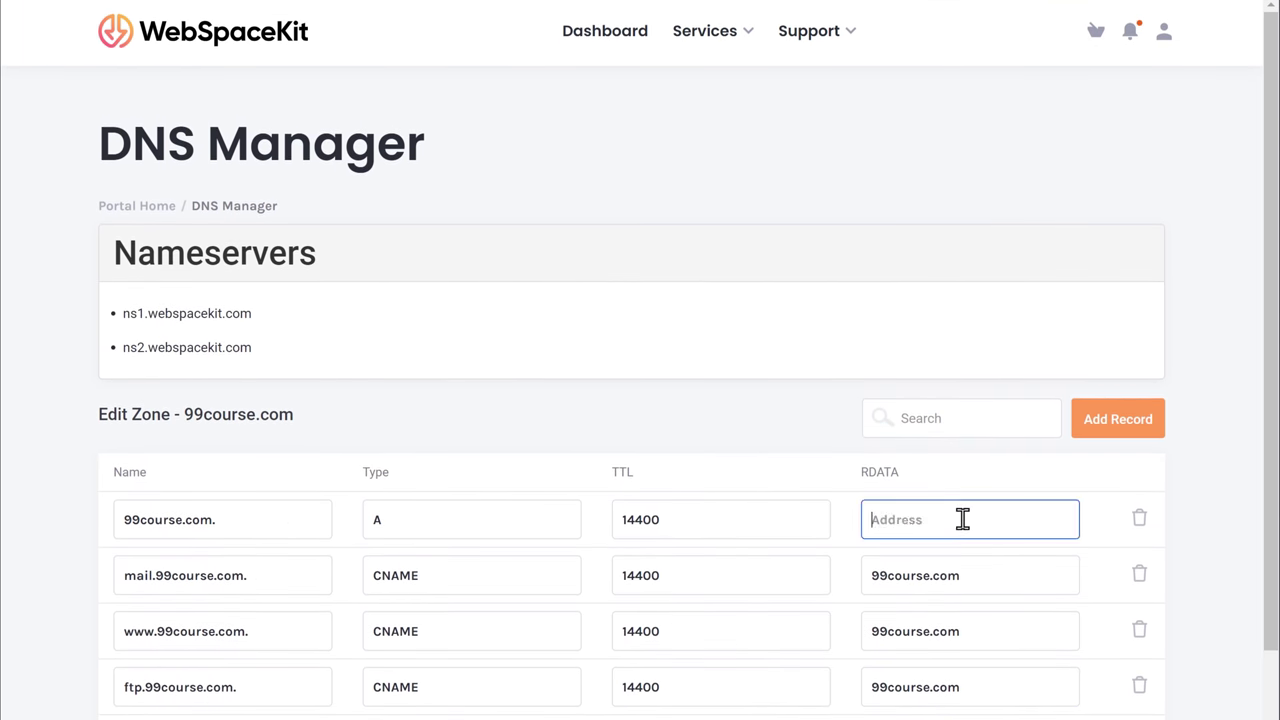
{"action": "right_click", "coordinate": [963, 521]}
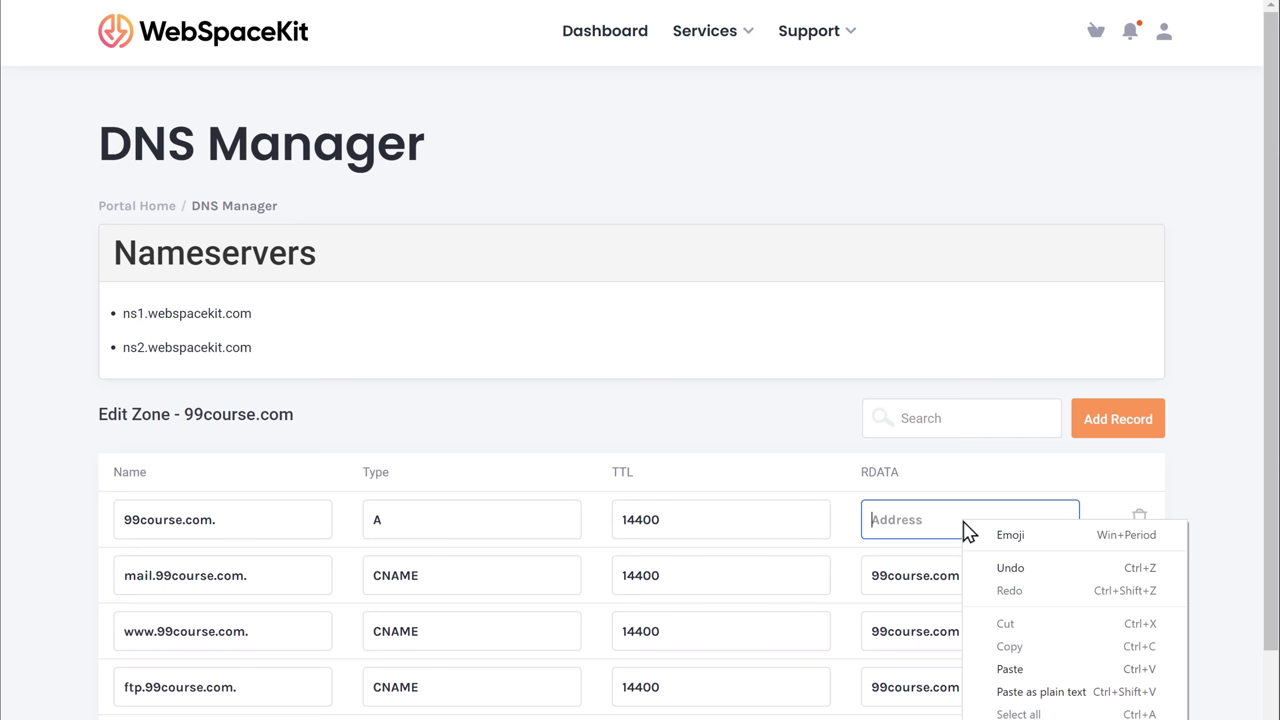
{"action": "left_click", "coordinate": [1013, 672]}
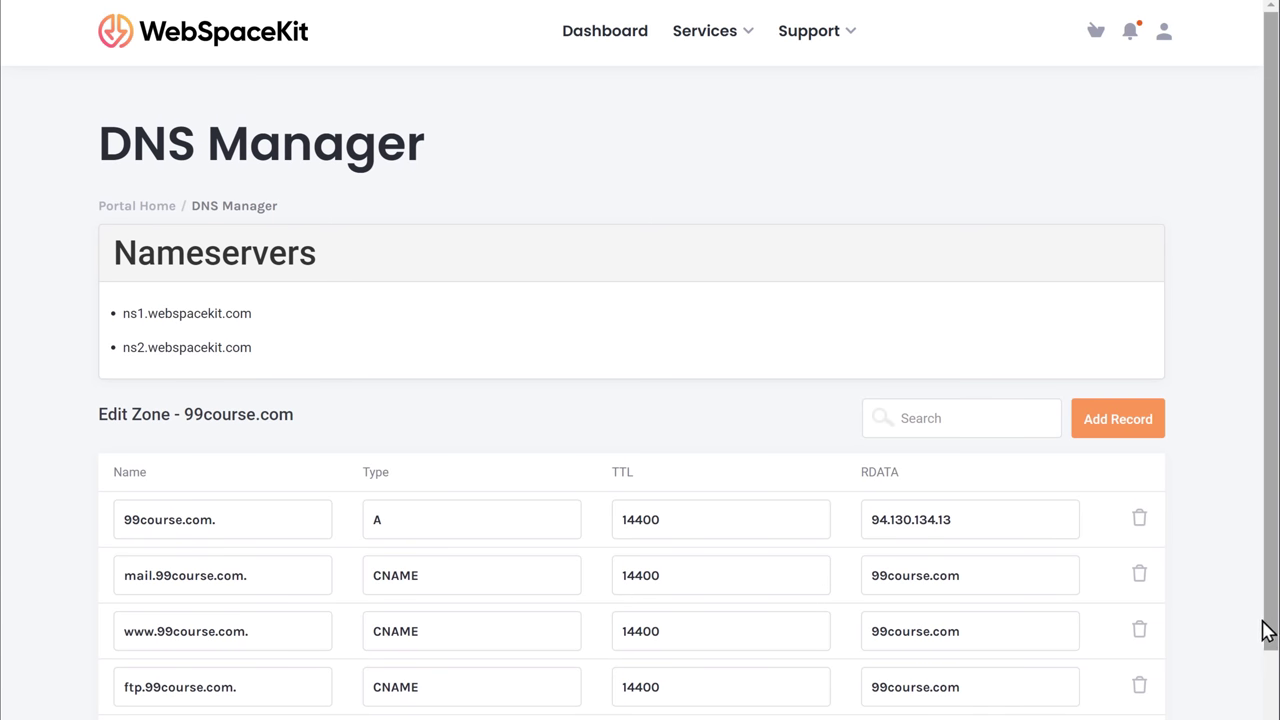
{"action": "scroll", "coordinate": [1268, 628], "scroll_direction": "down", "scroll_amount": 3}
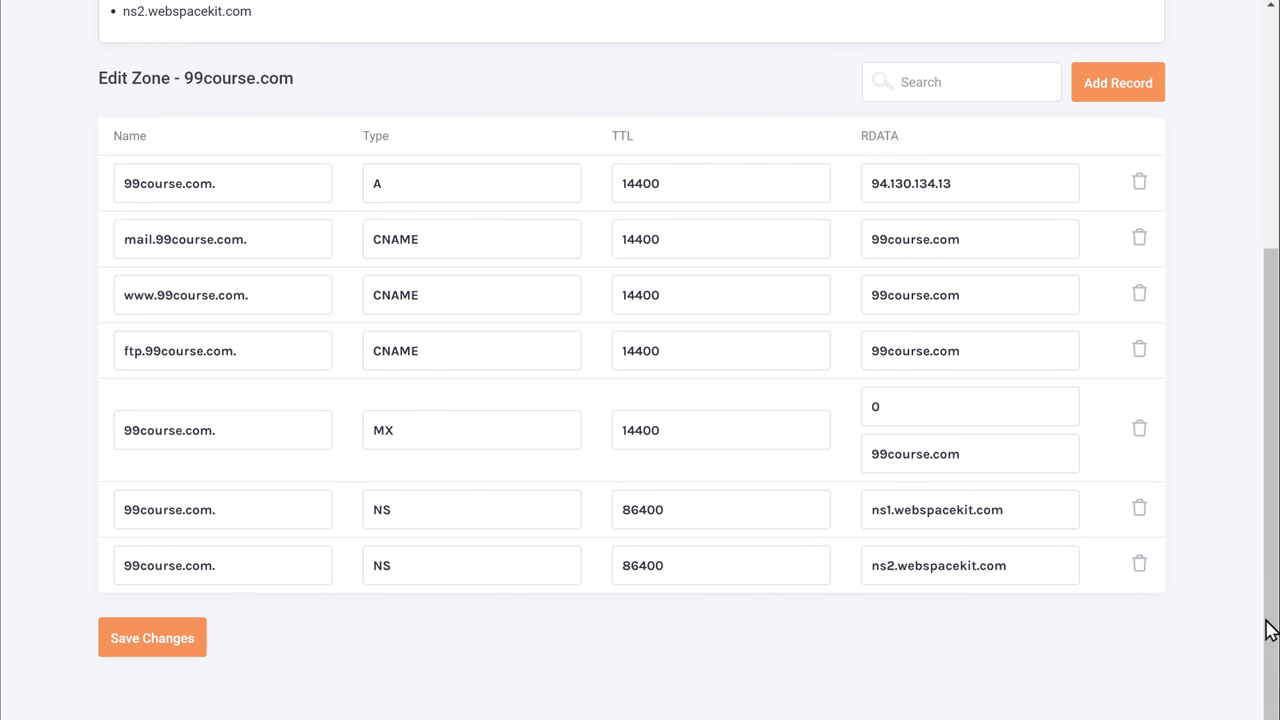
{"action": "left_click", "coordinate": [136, 658]}
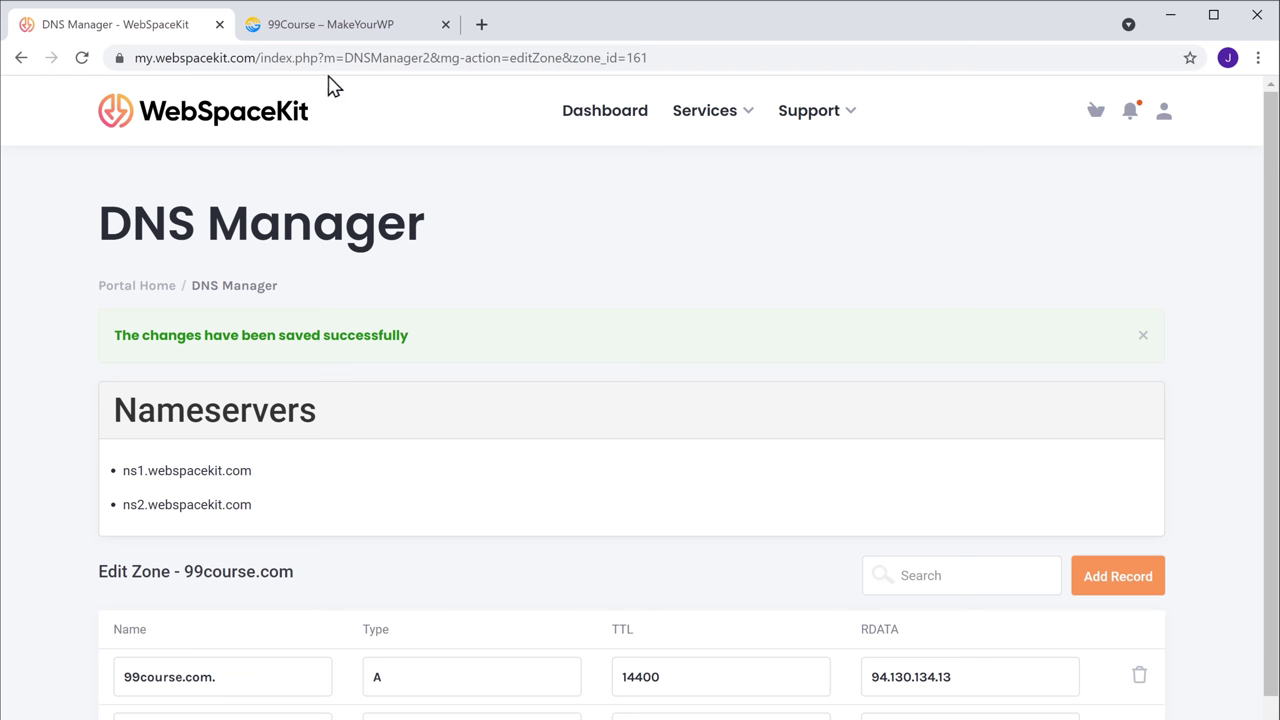
Connect 99course.com to the 99Course site in MakeYourWP, then open a blank browser tab
{"action": "left_click", "coordinate": [340, 38]}
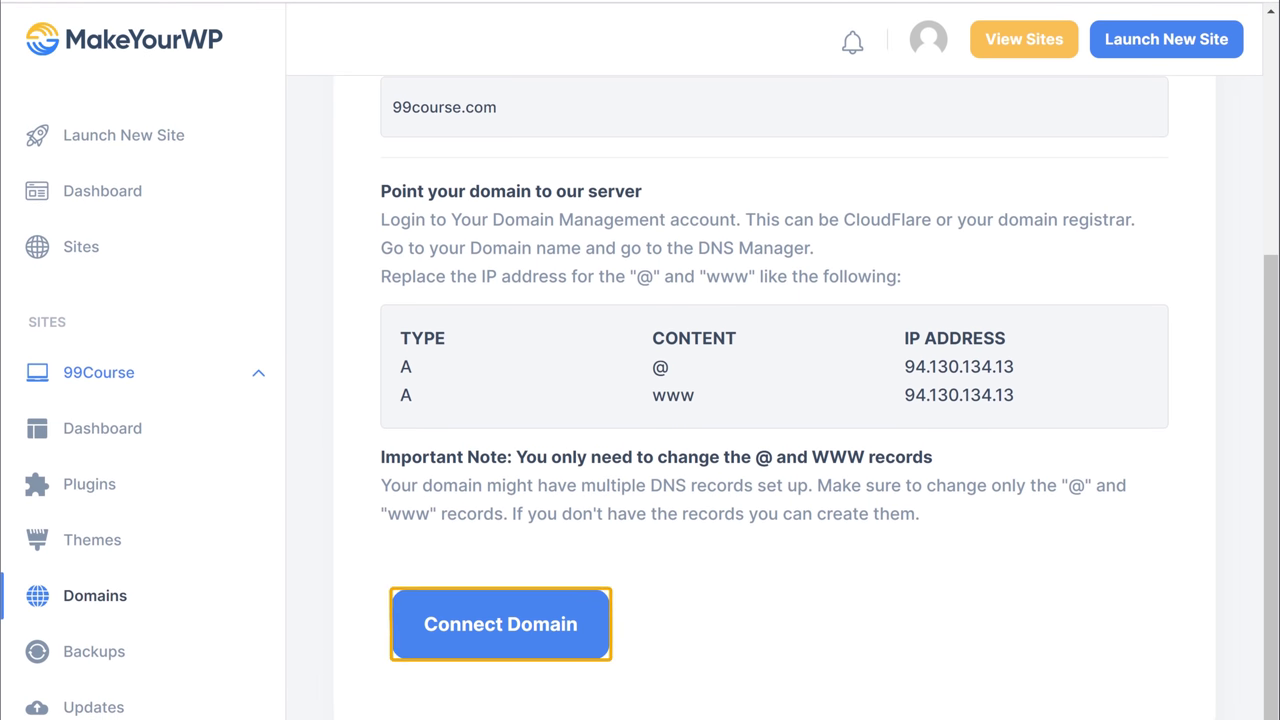
{"action": "left_click", "coordinate": [506, 656]}
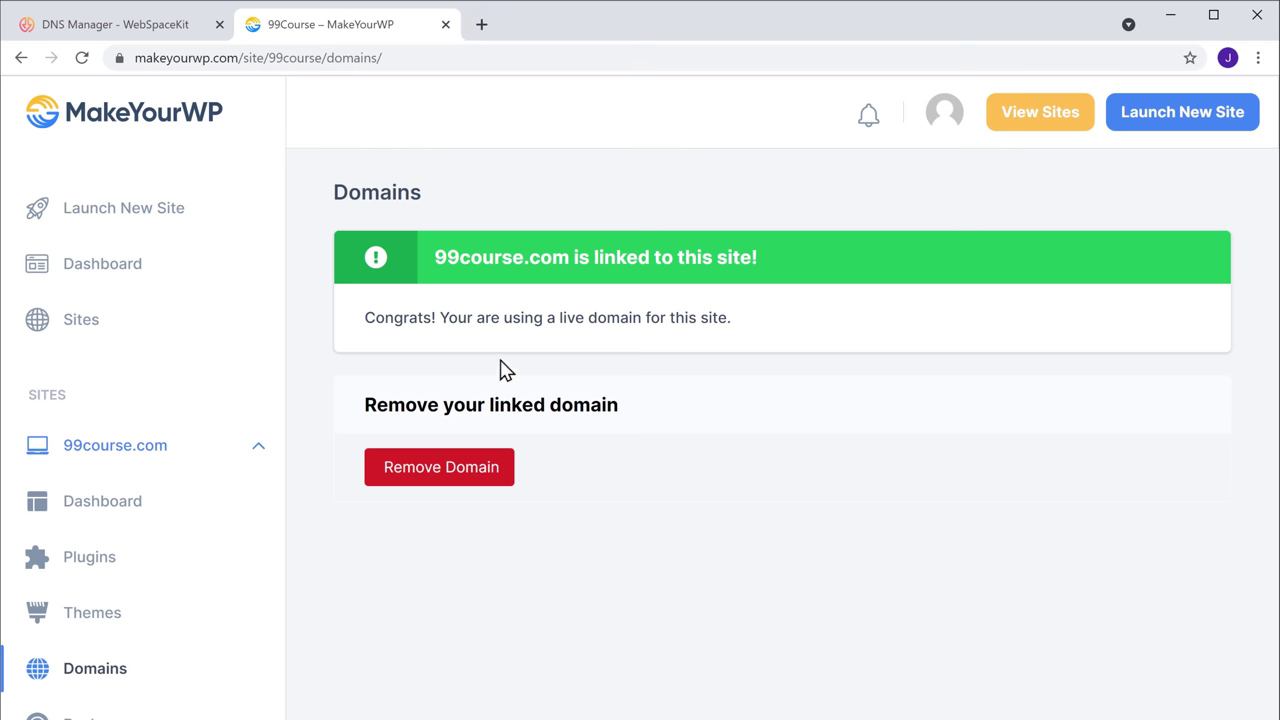
{"action": "left_click", "coordinate": [482, 25]}
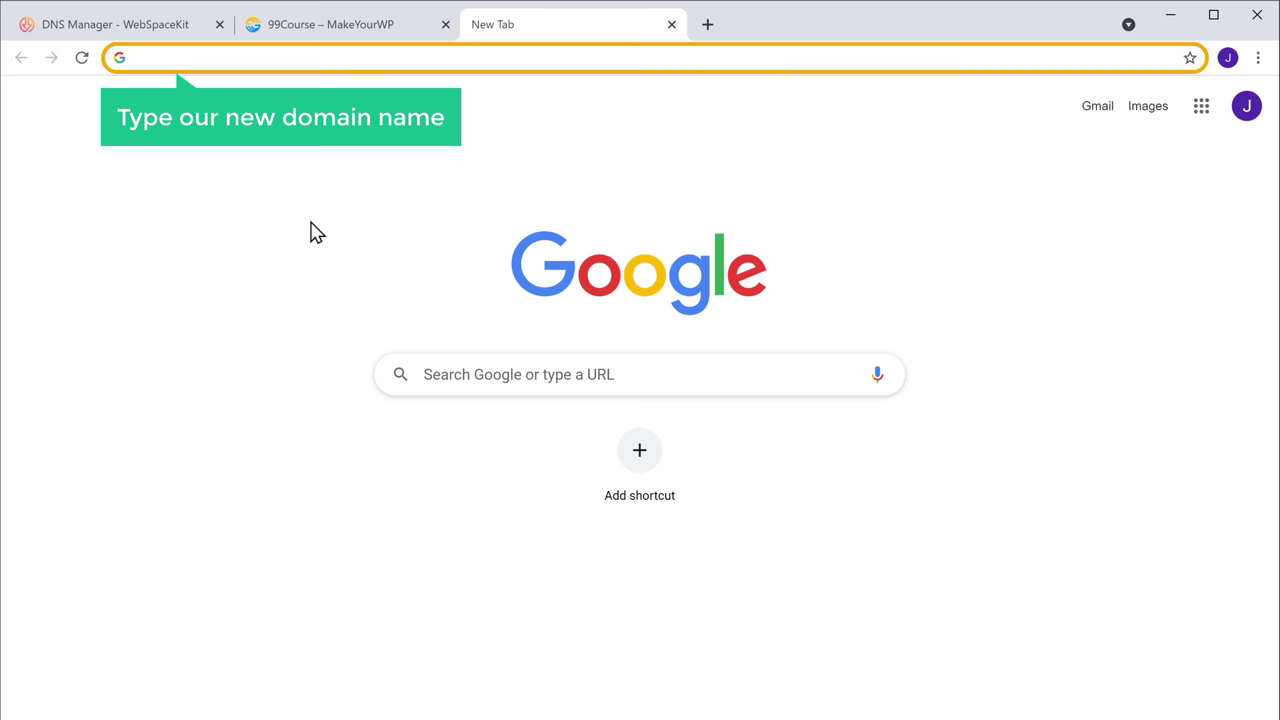
Load 99course.com in Chrome and browse to its Courses page
{"action": "type", "text": "99course.com"}
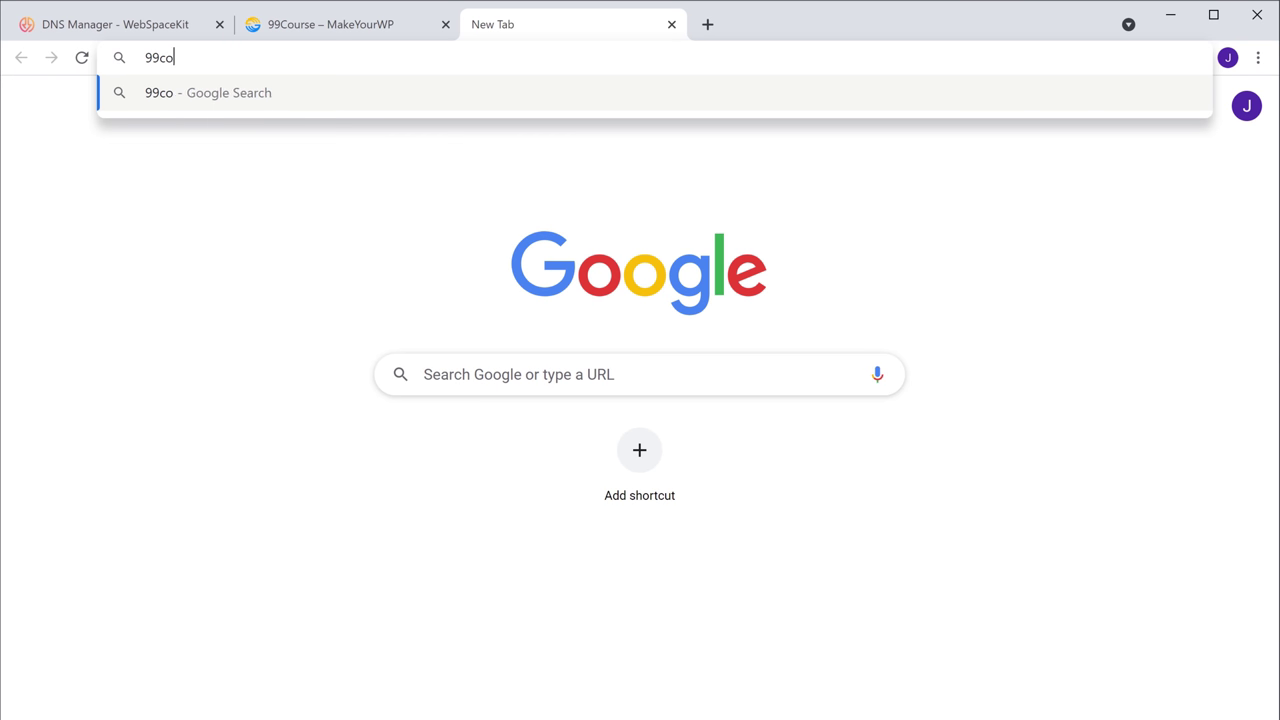
{"action": "key", "text": "Return"}
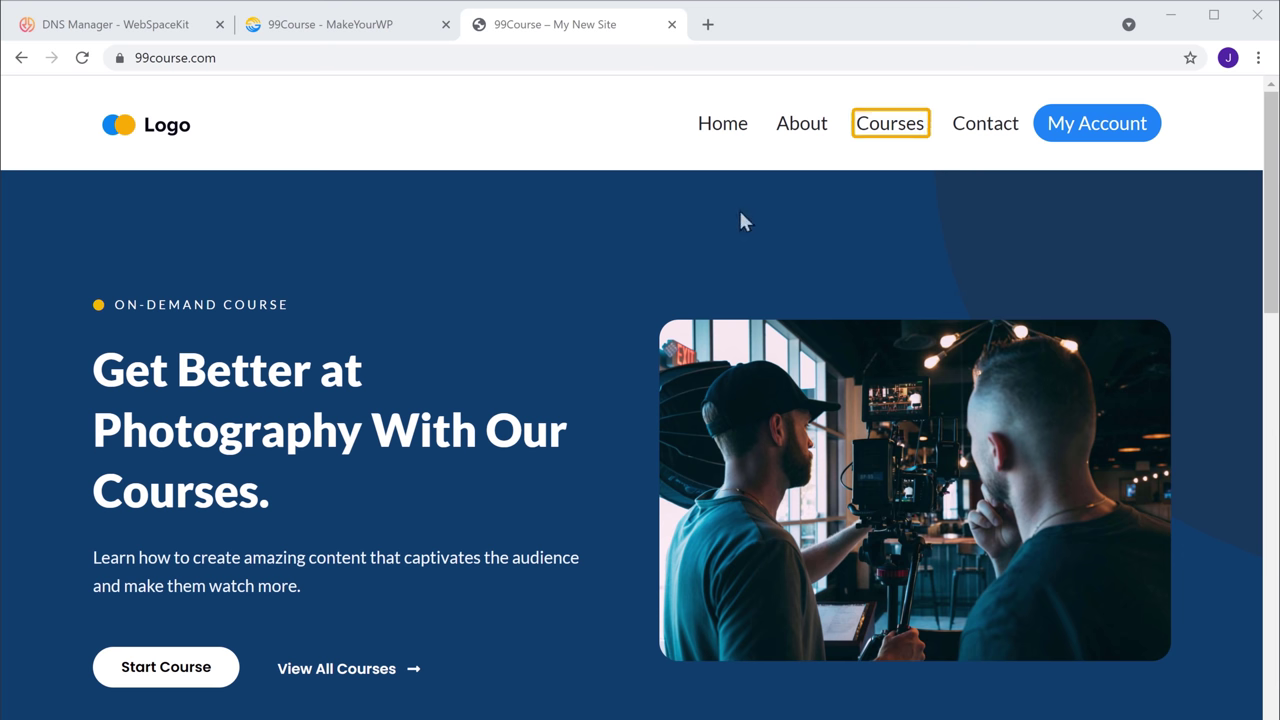
{"action": "left_click", "coordinate": [889, 150]}
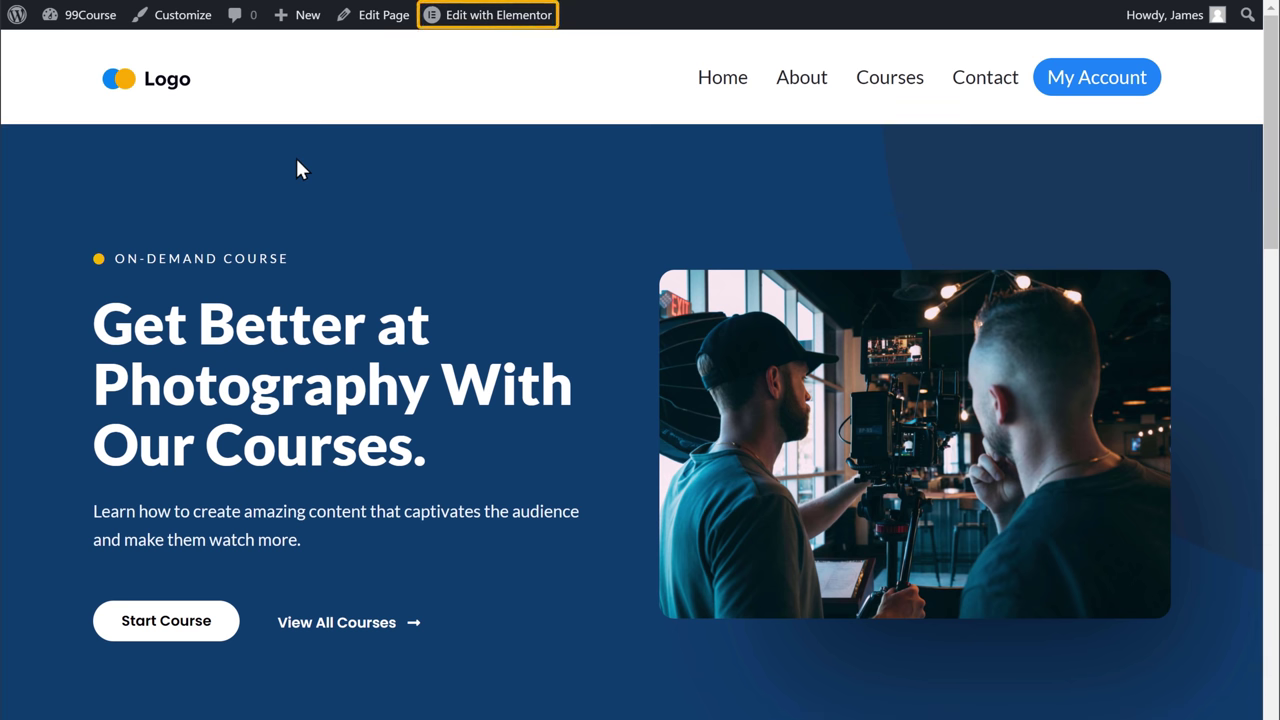
Change the homepage hero heading to 'Take Amazing Photos With Our Courses.' in Elementor
{"action": "left_click", "coordinate": [481, 37]}
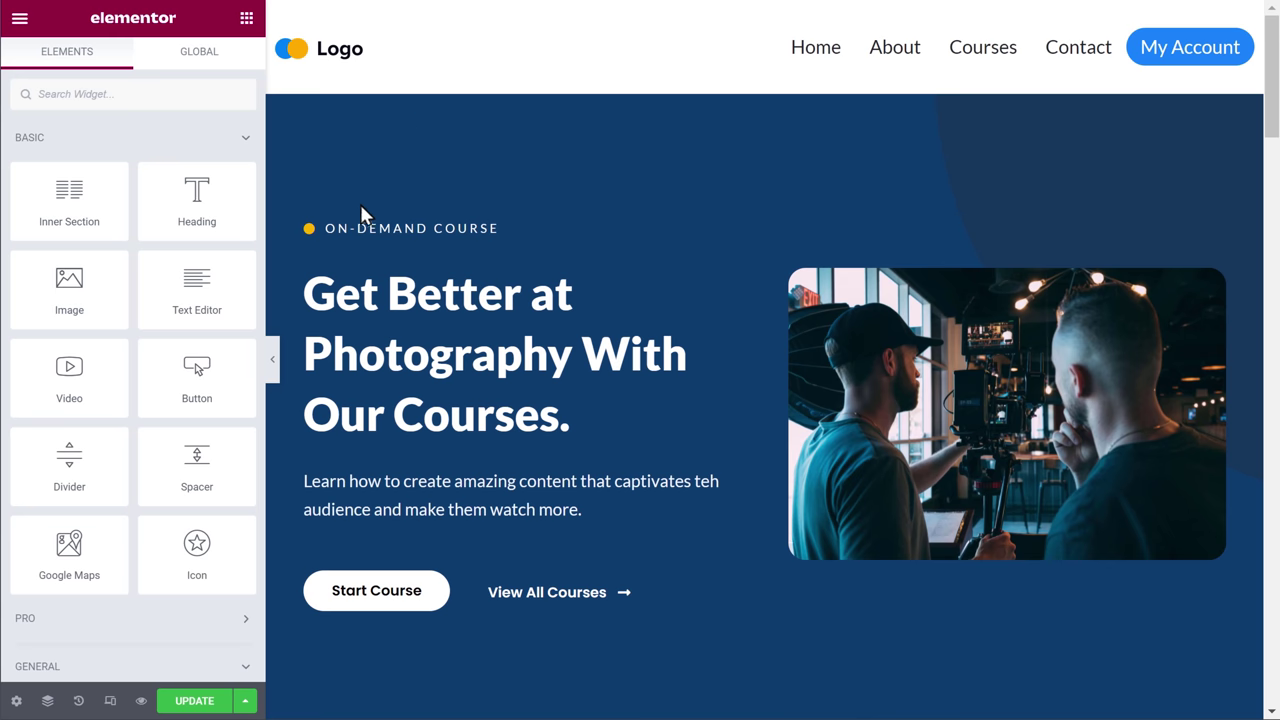
{"action": "left_click_drag", "start_coordinate": [328, 305], "coordinate": [586, 420]}
{"action": "type", "text": "Take Ama"}
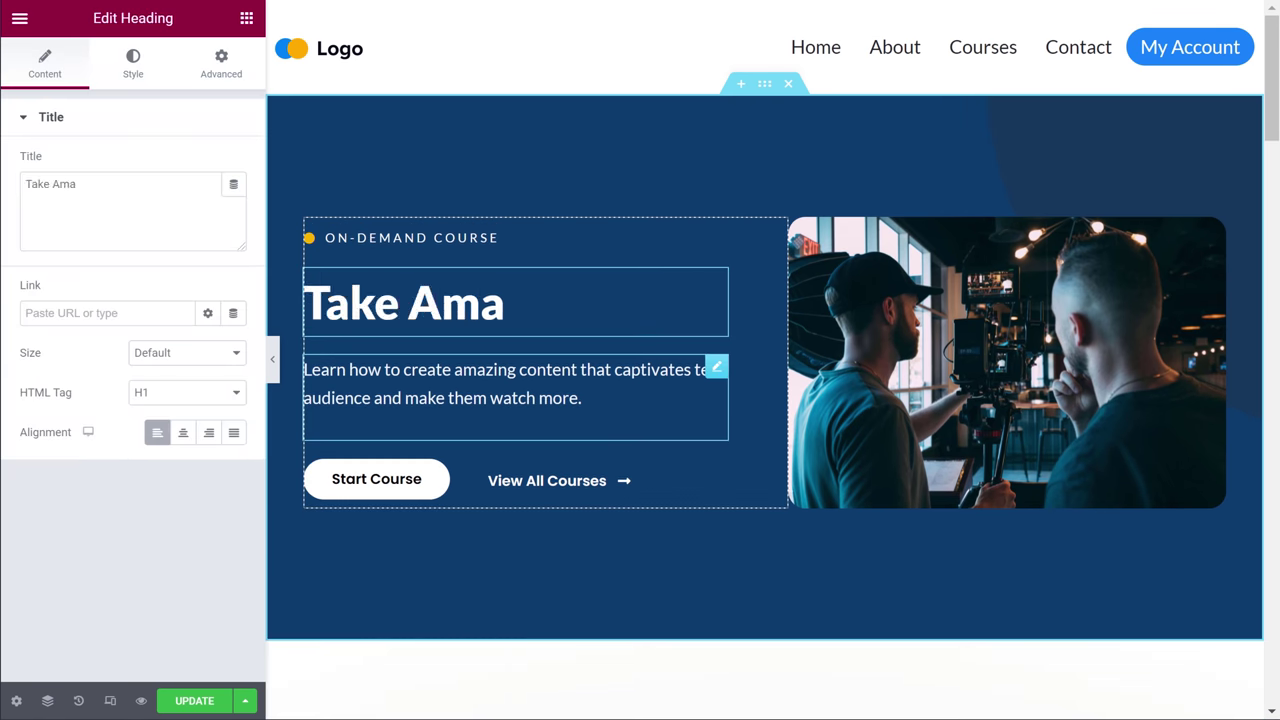
{"action": "type", "text": "zing Photos With Our Courses."}
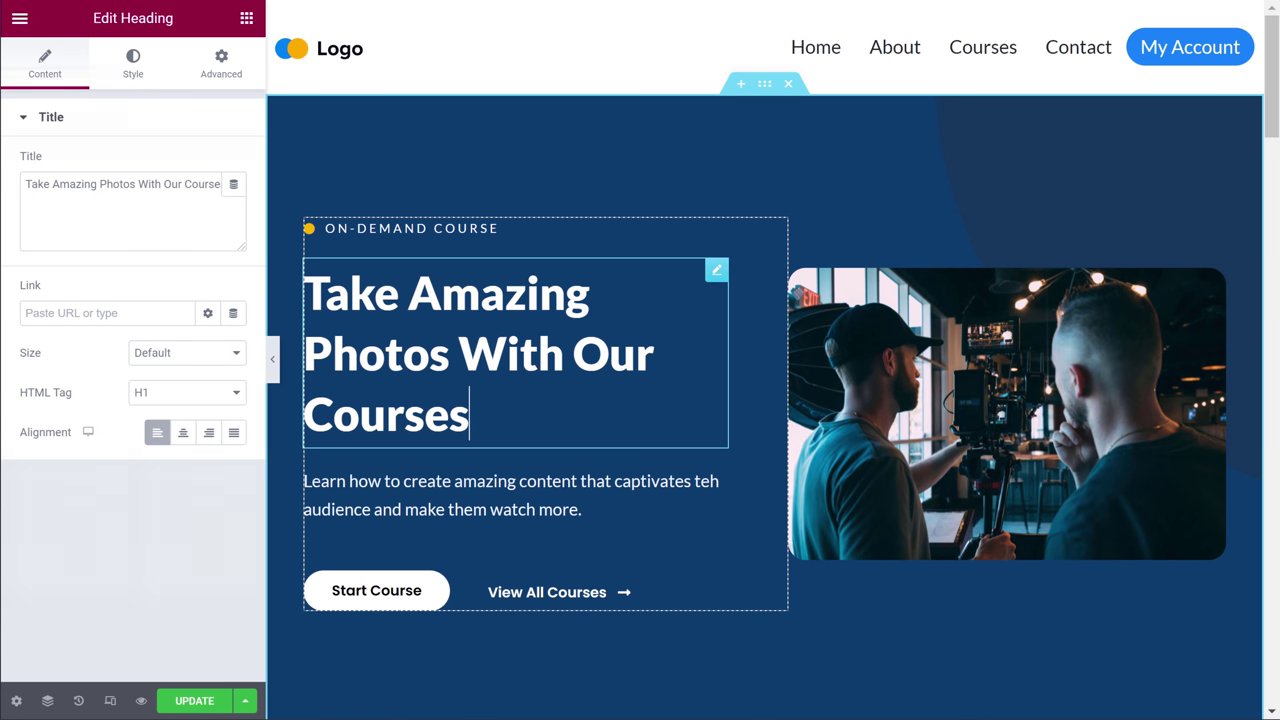
{"action": "left_click", "coordinate": [246, 18]}
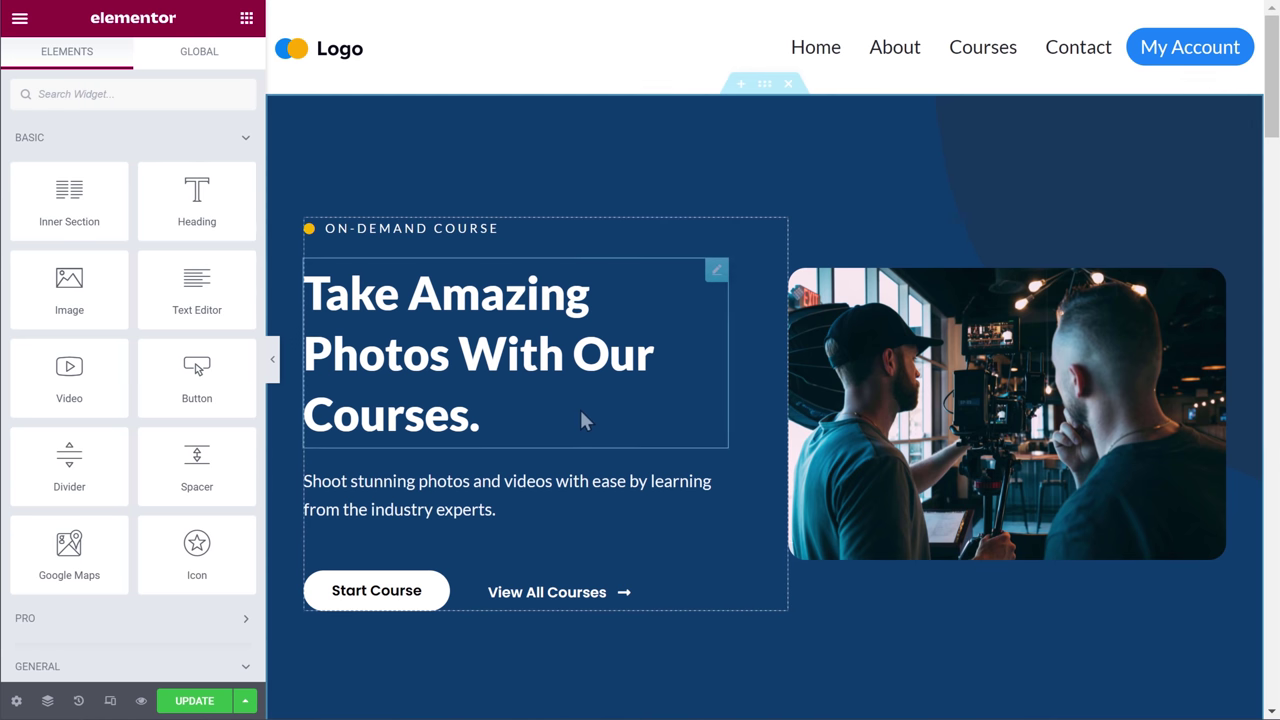
Replace the hero image with the new photo of two filmmakers in a beam of light
{"action": "left_click", "coordinate": [990, 430]}
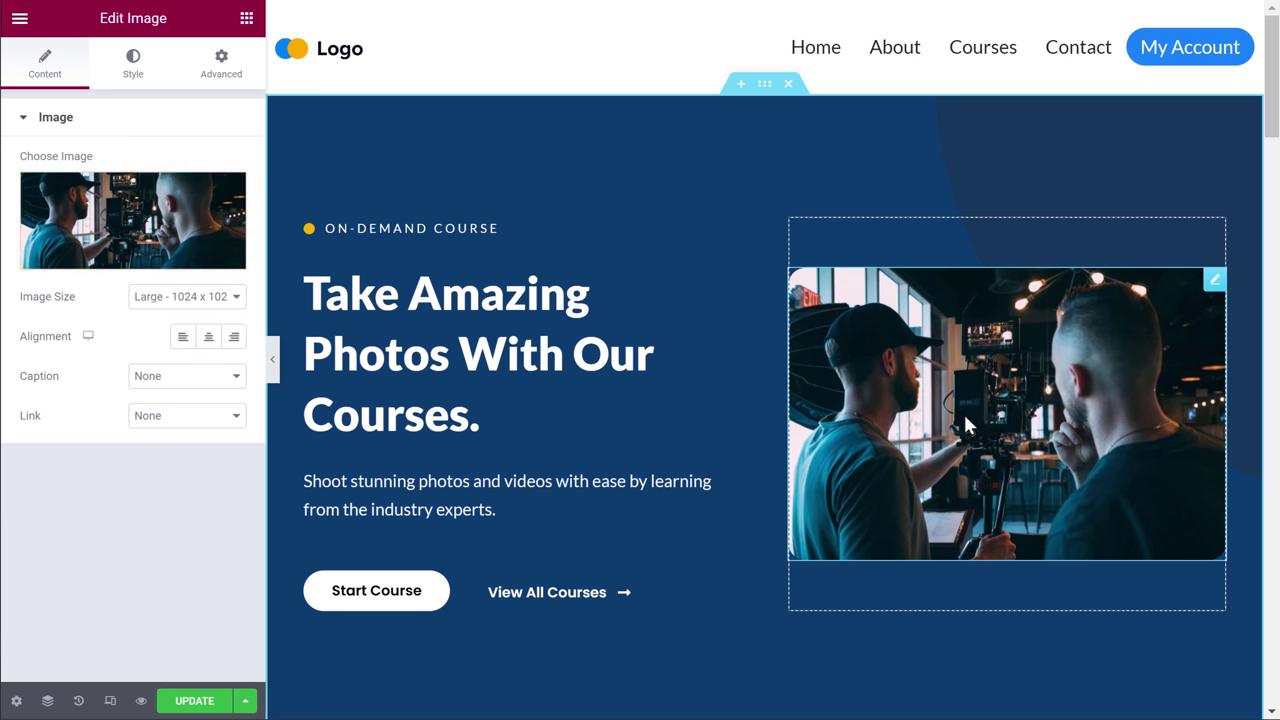
{"action": "left_click", "coordinate": [124, 215]}
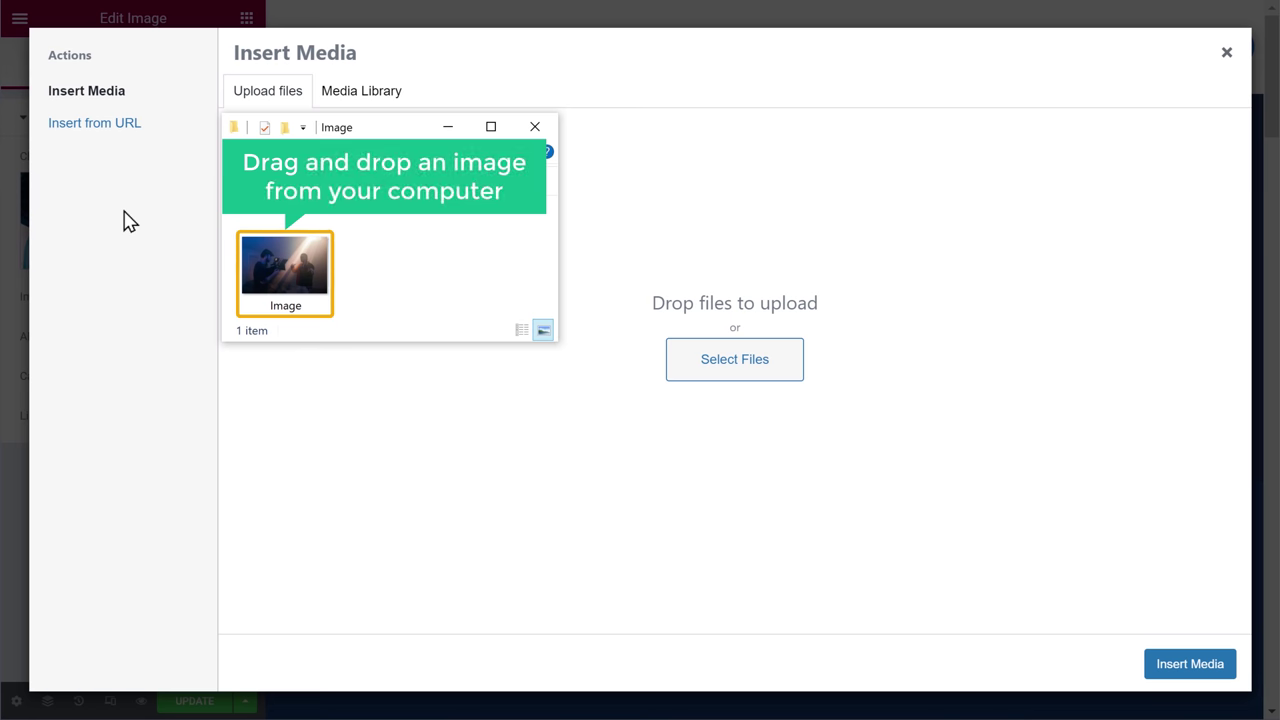
{"action": "left_click_drag", "start_coordinate": [309, 305], "coordinate": [722, 293]}
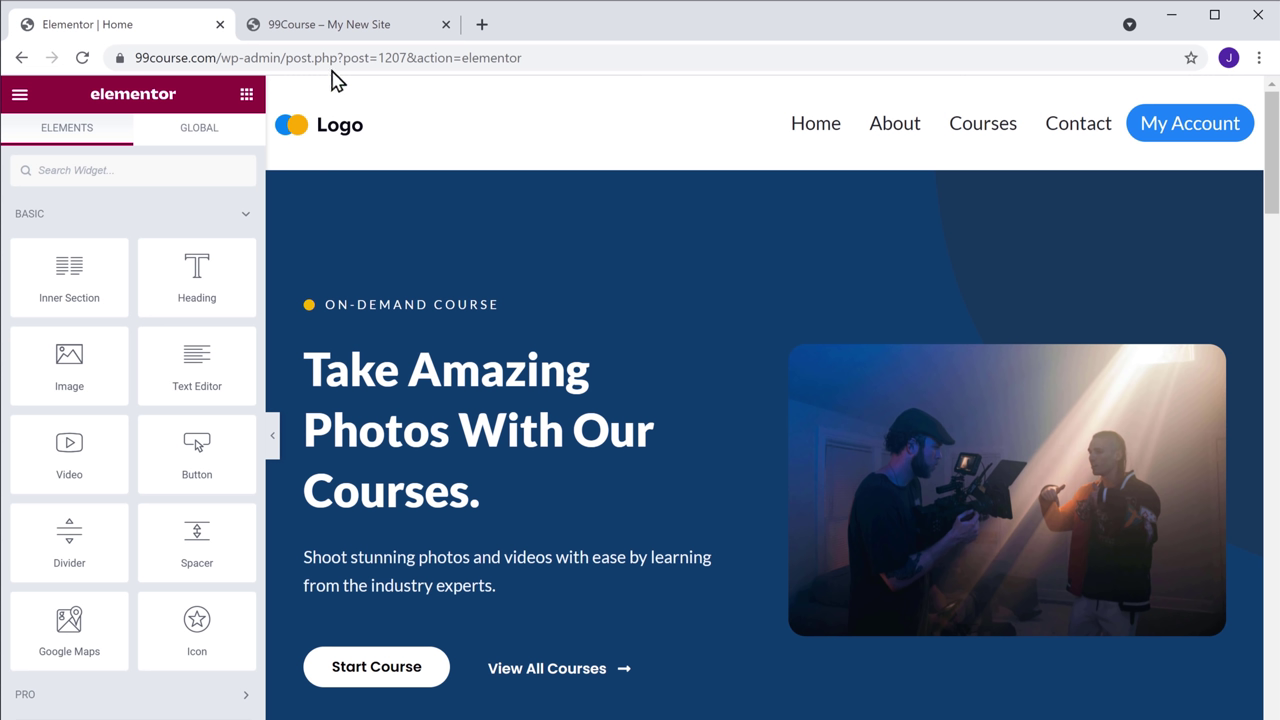
Reload the live 99course.com homepage and scroll through the new heading and filmmakers photo
{"action": "left_click", "coordinate": [338, 37]}
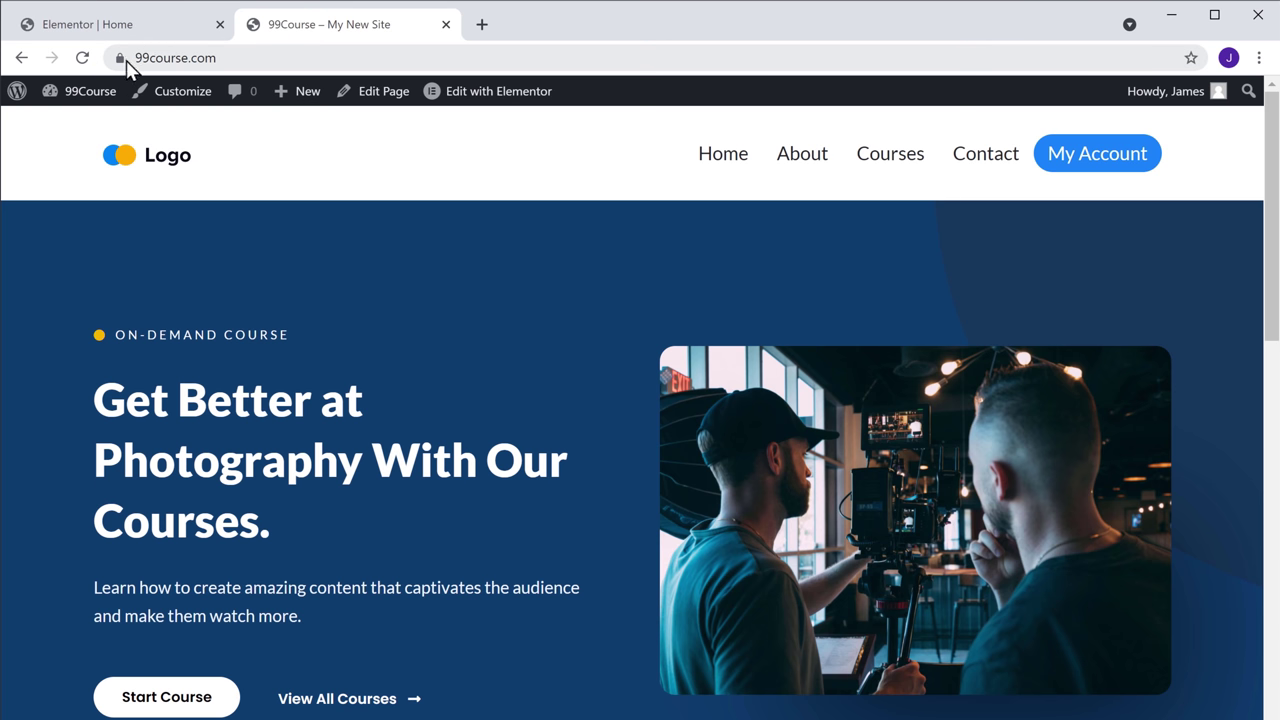
{"action": "left_click", "coordinate": [84, 60]}
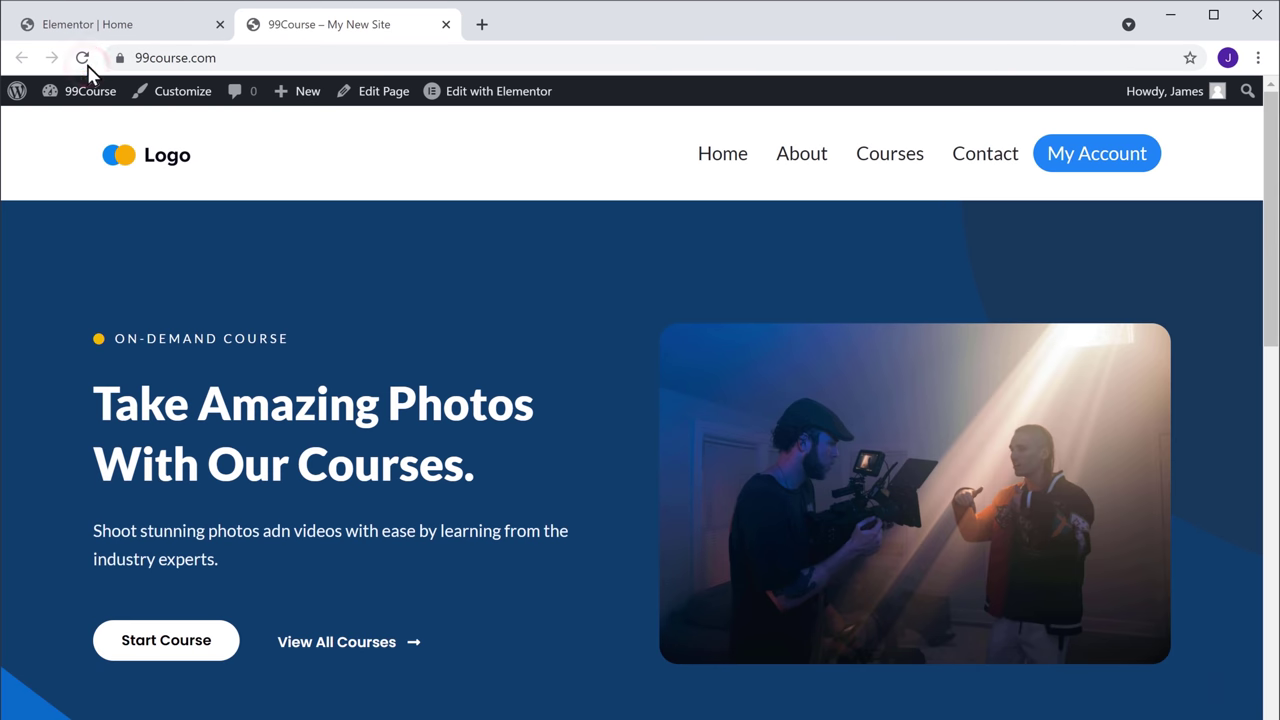
{"action": "scroll", "coordinate": [640, 410], "scroll_direction": "down", "scroll_amount": 5}
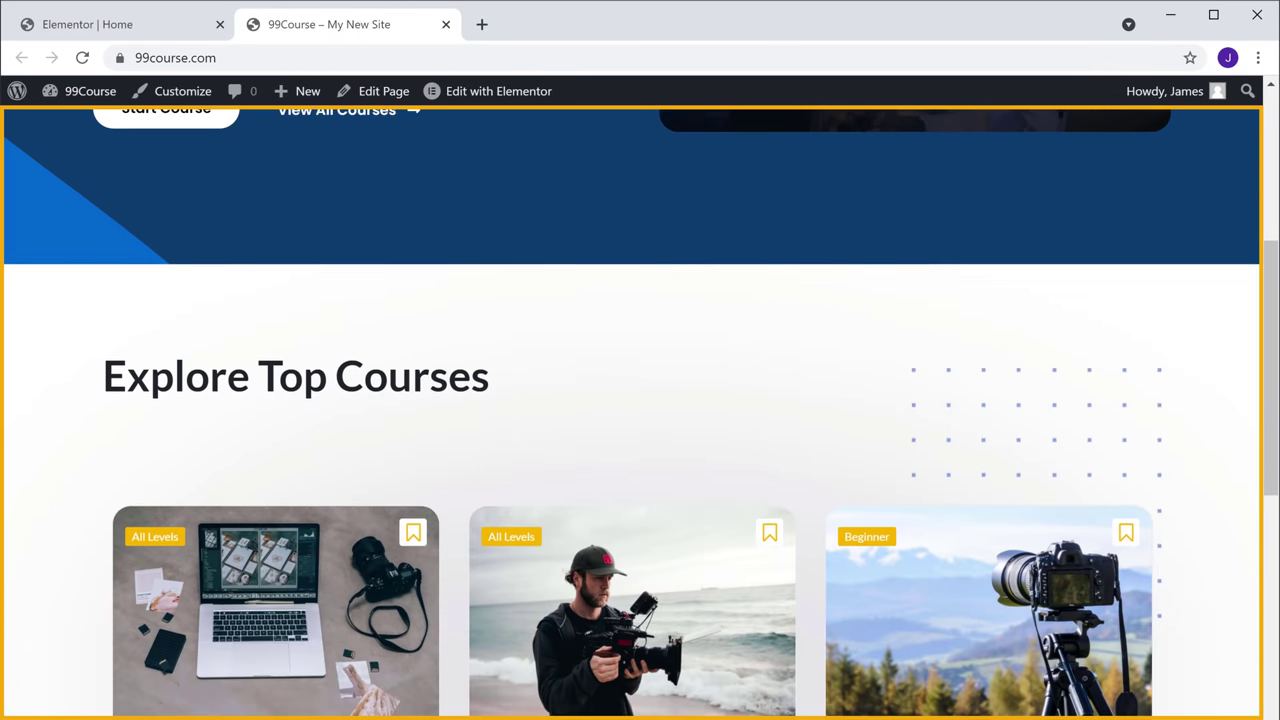
{"action": "scroll", "coordinate": [640, 410], "scroll_direction": "down", "scroll_amount": 13}
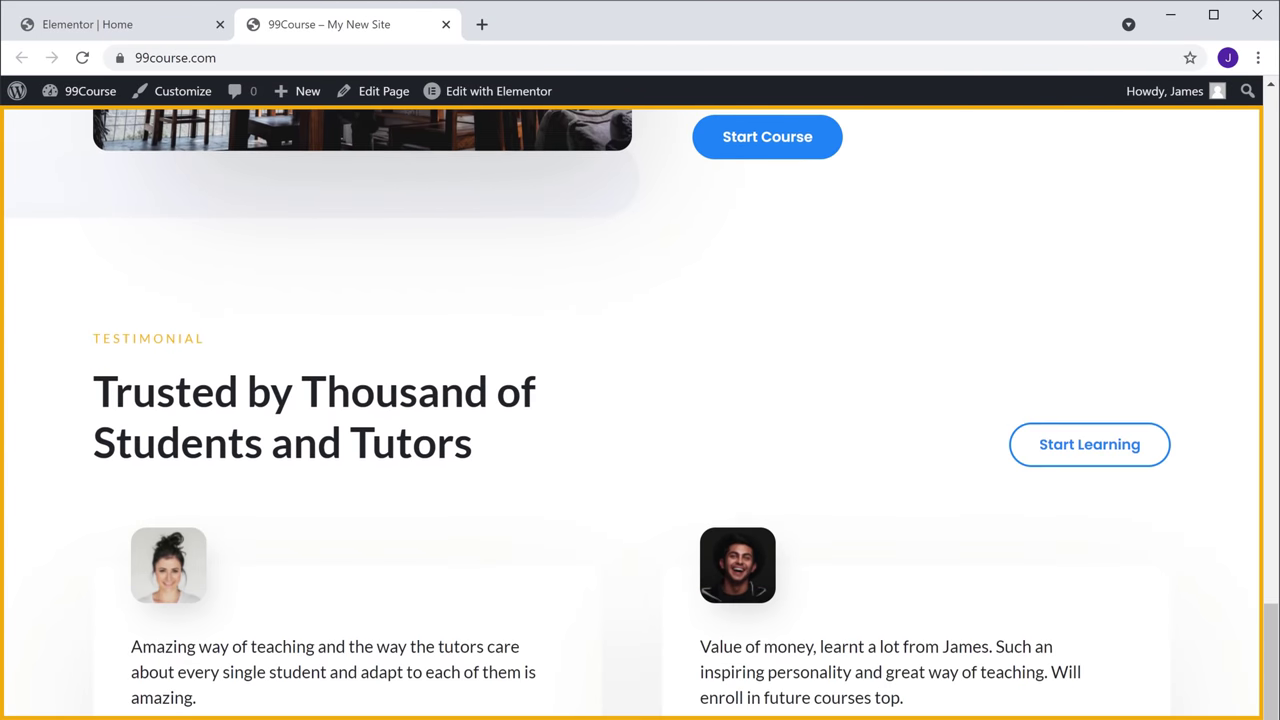
{"action": "scroll", "coordinate": [640, 410], "scroll_direction": "down", "scroll_amount": 4}
{"action": "scroll", "coordinate": [640, 410], "scroll_direction": "up", "scroll_amount": 10}
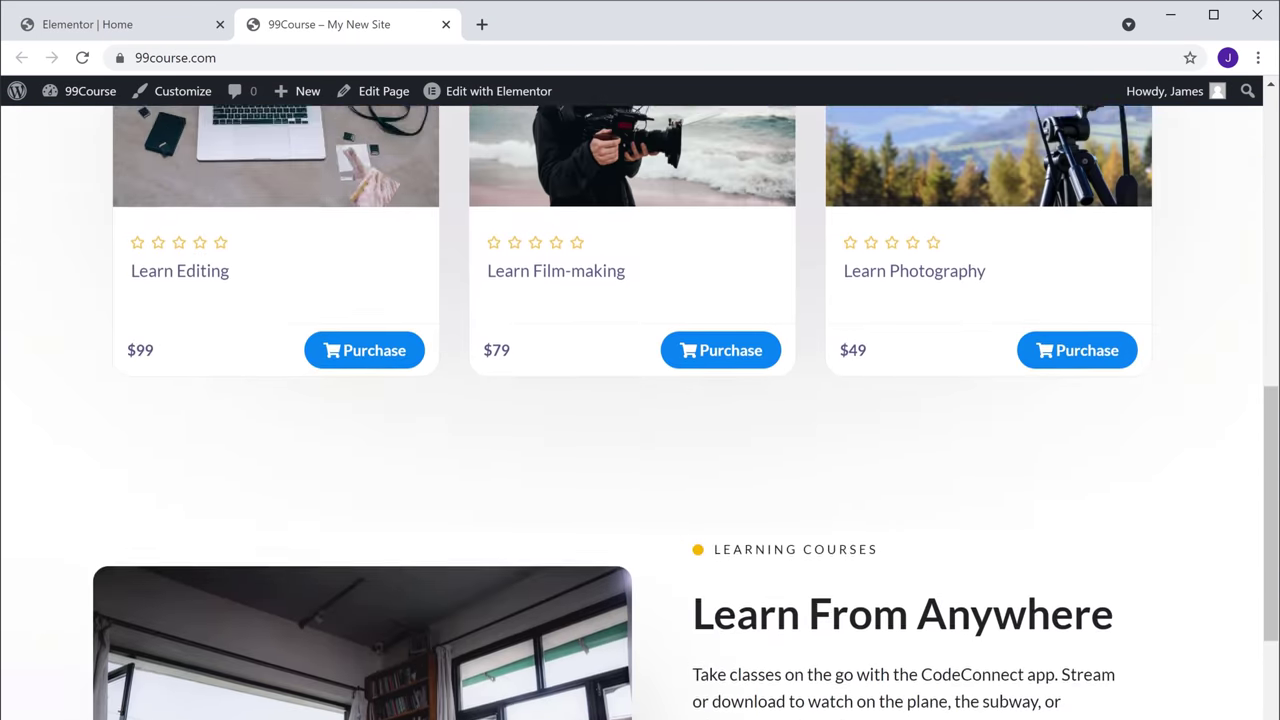
{"action": "scroll", "coordinate": [640, 410], "scroll_direction": "up", "scroll_amount": 10}
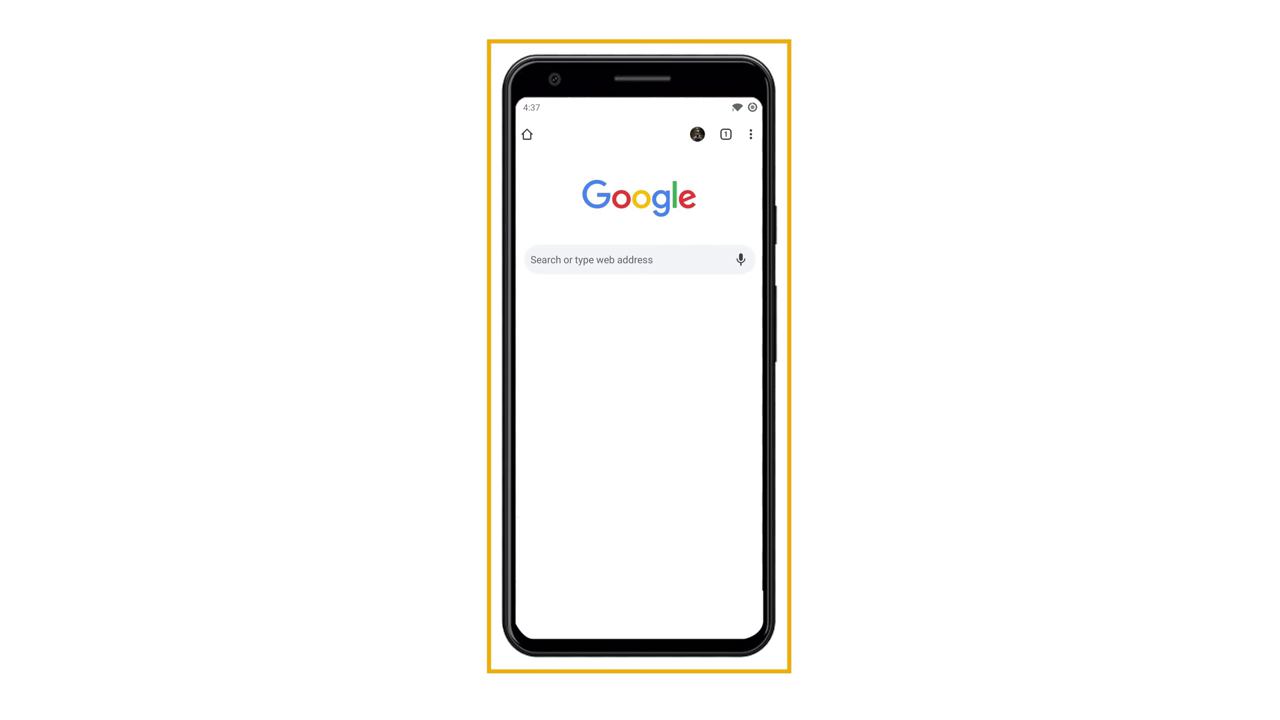
Load 99course.com in mobile Chrome
{"action": "left_click", "coordinate": [600, 259]}
{"action": "type", "text": "99course"}
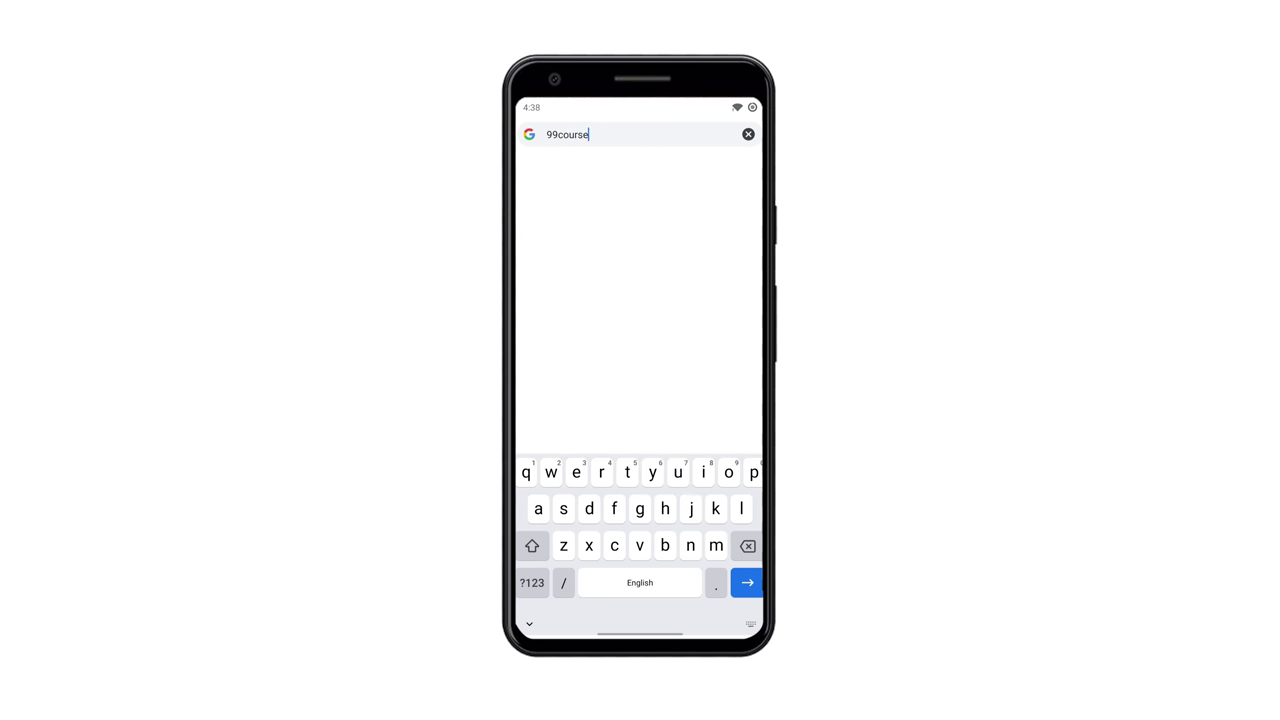
{"action": "key", "text": "Return"}
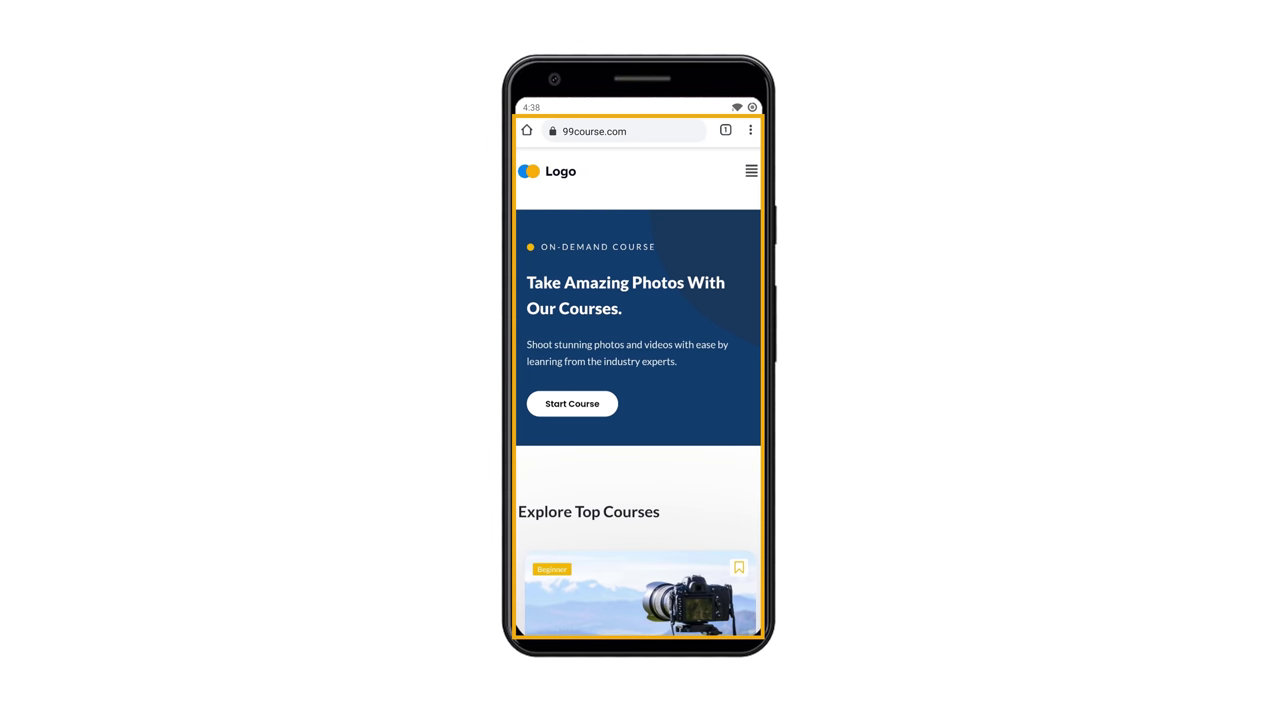
Scroll the mobile homepage and the Learn Photography course's 5-lesson topic list
{"action": "scroll", "coordinate": [639, 376], "scroll_direction": "down", "scroll_amount": 5}
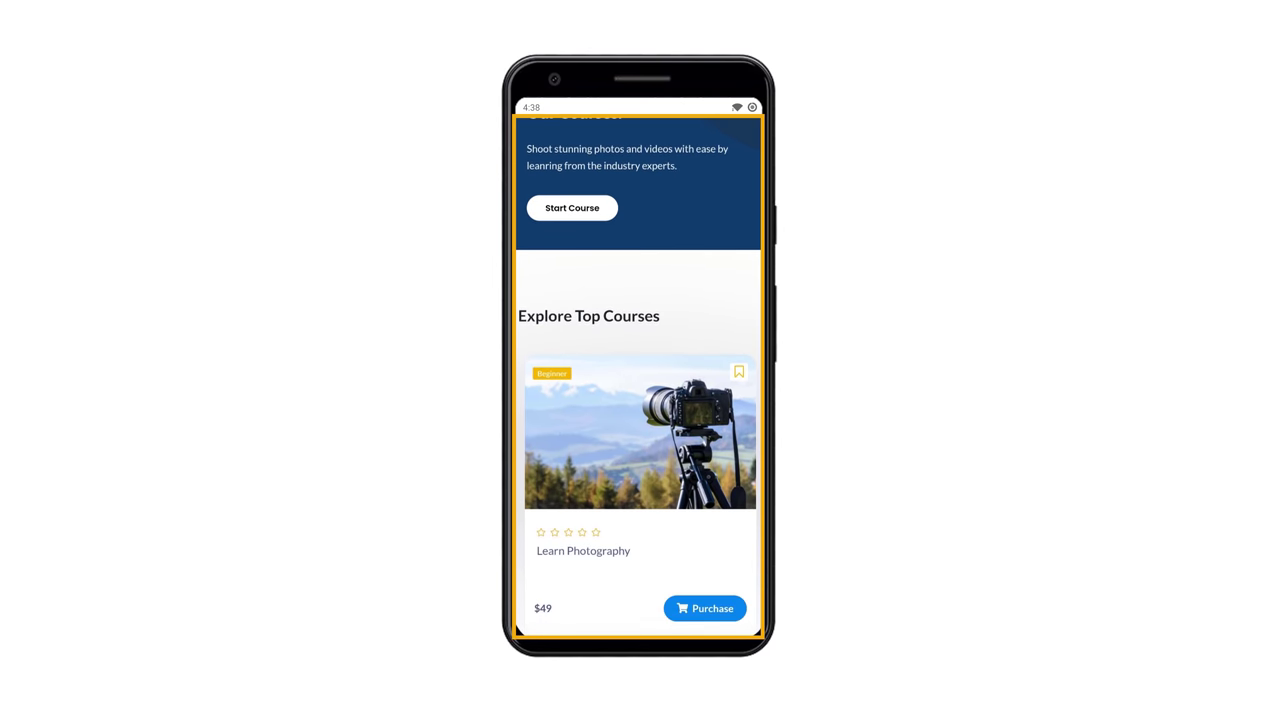
{"action": "scroll", "coordinate": [639, 376], "scroll_direction": "down", "scroll_amount": 10}
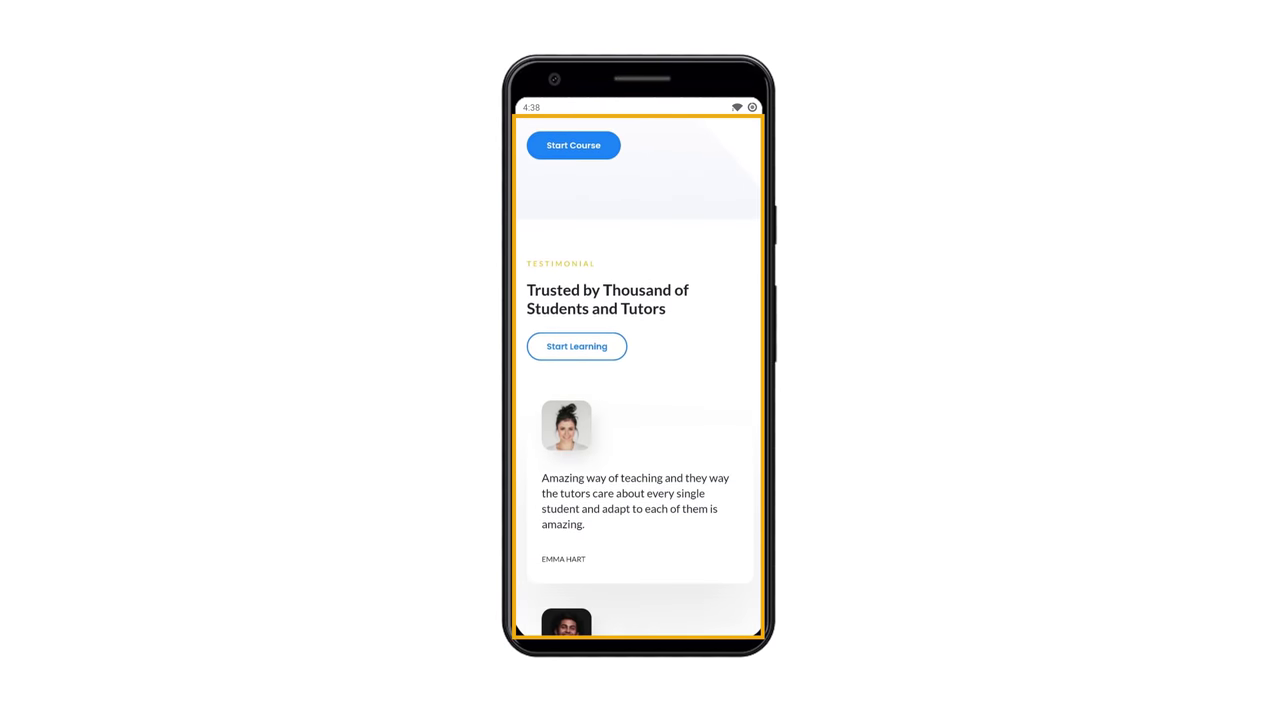
{"action": "scroll", "coordinate": [639, 376], "scroll_direction": "up", "scroll_amount": 4}
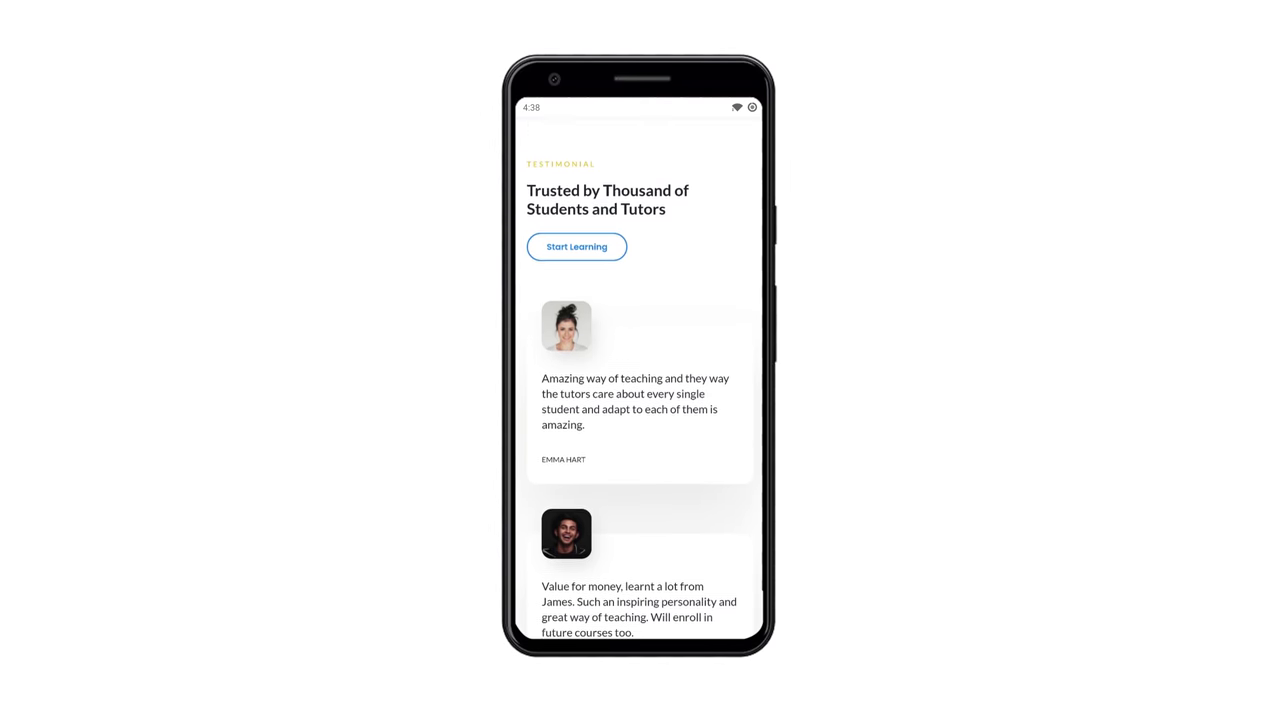
{"action": "scroll", "coordinate": [639, 376], "scroll_direction": "up", "scroll_amount": 15}
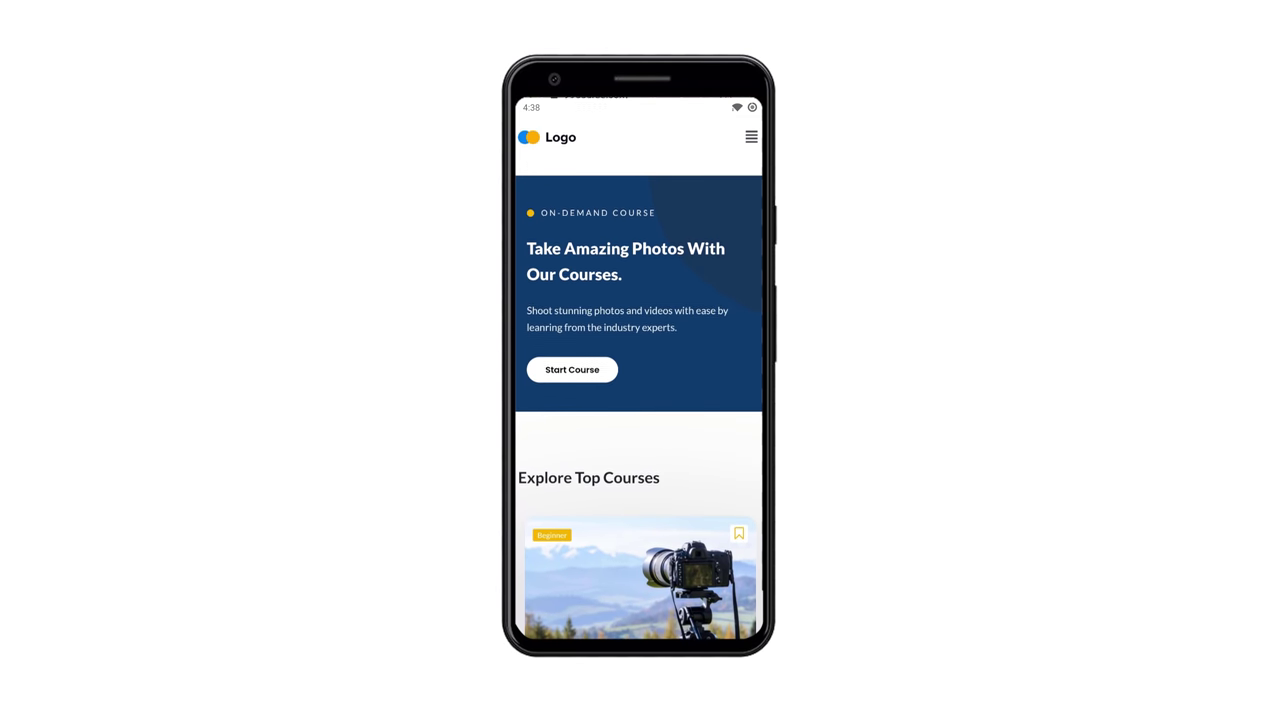
{"action": "scroll", "coordinate": [639, 376], "scroll_direction": "up", "scroll_amount": 2}
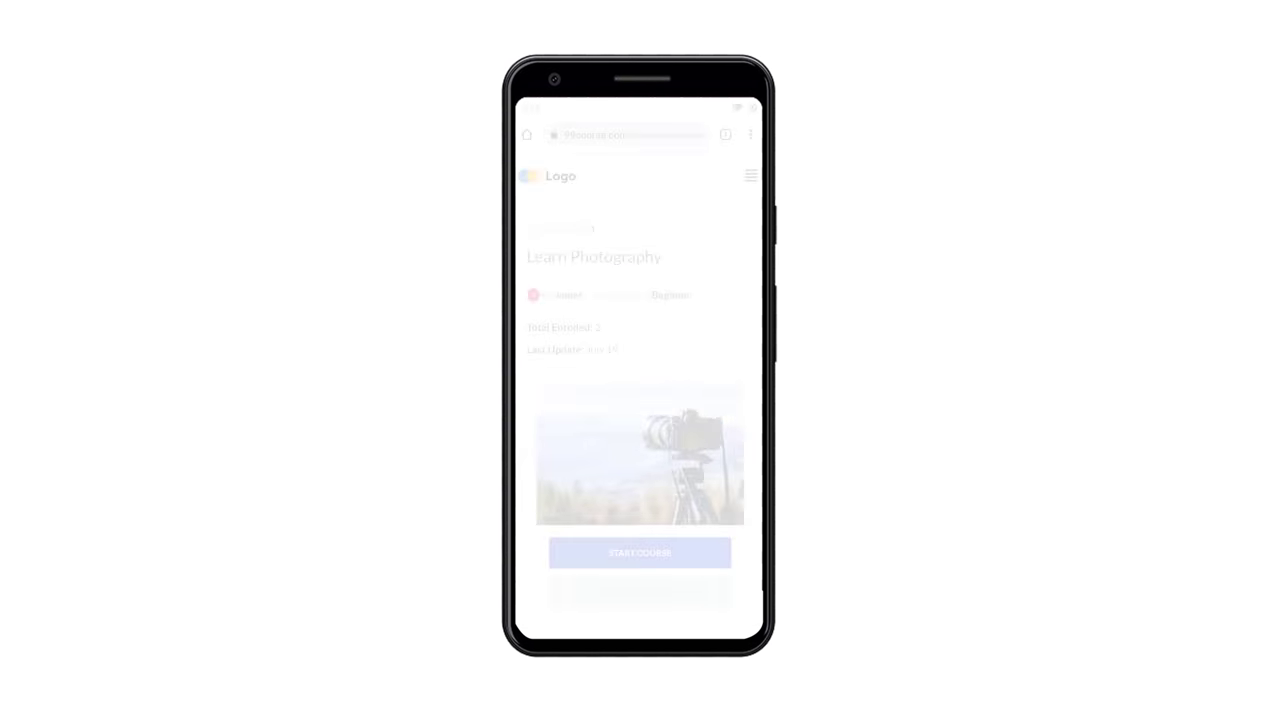
{"action": "scroll", "coordinate": [638, 370], "scroll_direction": "down", "scroll_amount": 10}
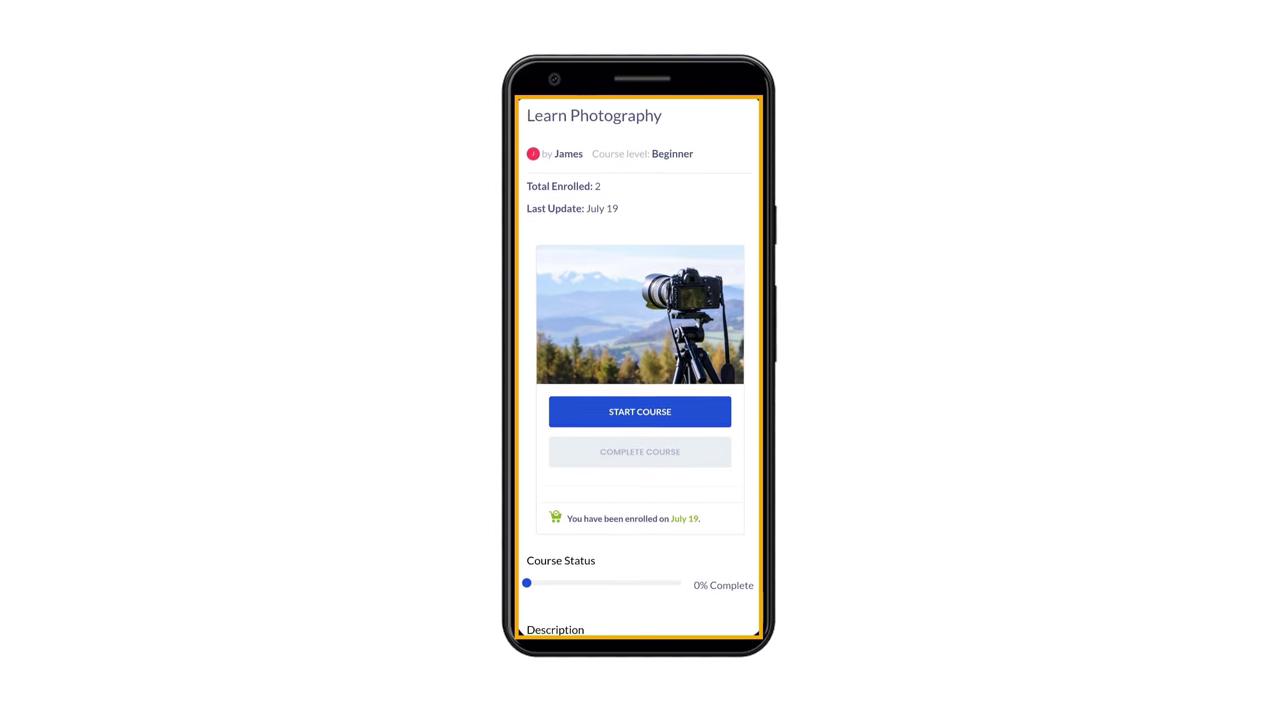
{"action": "scroll", "coordinate": [640, 367], "scroll_direction": "down", "scroll_amount": 10}
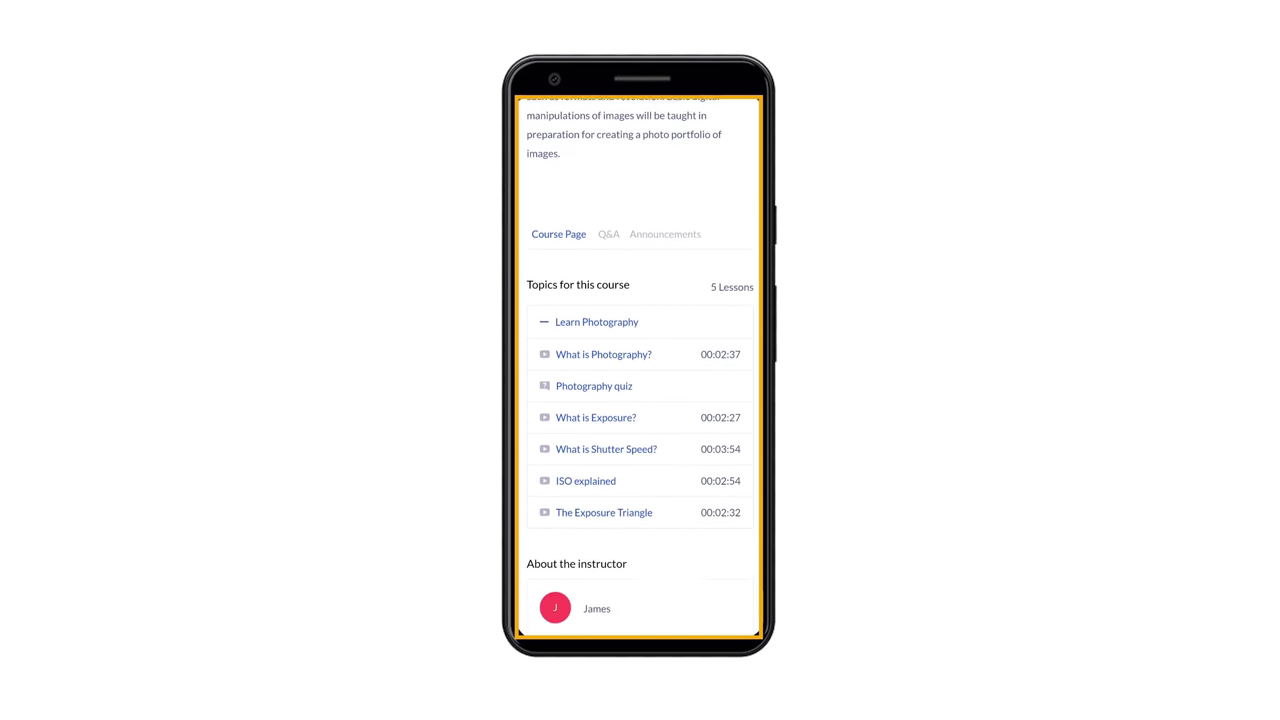